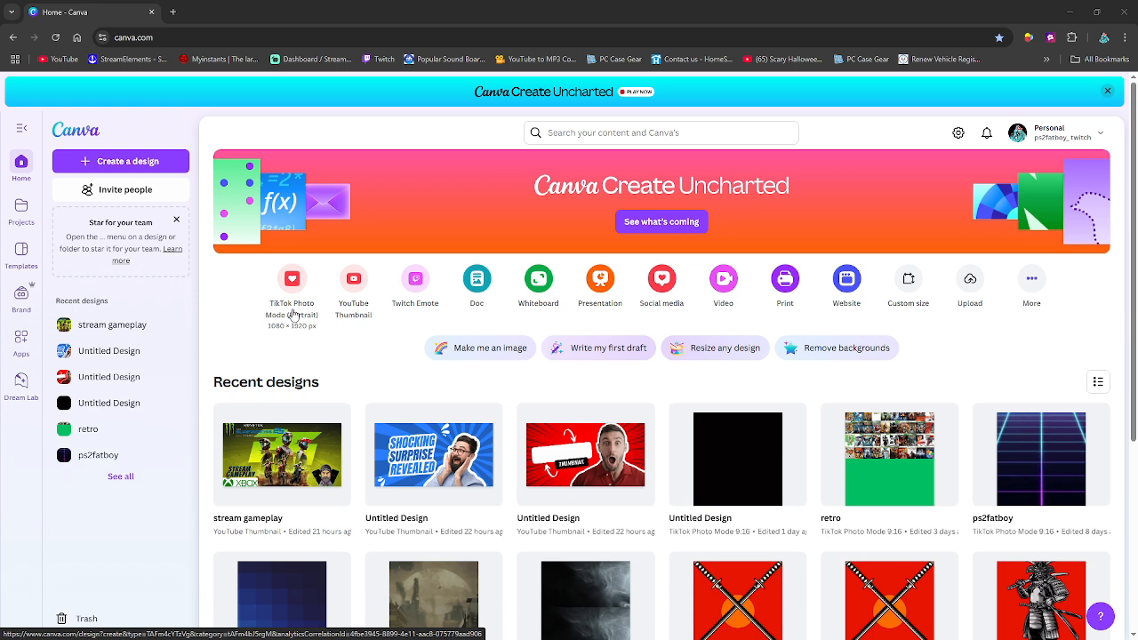
# - Create a blank TikTok Photo Mode (Portrait) design at 1080 × 1920 px and look through the suggested templates
pyautogui.click(296, 307)
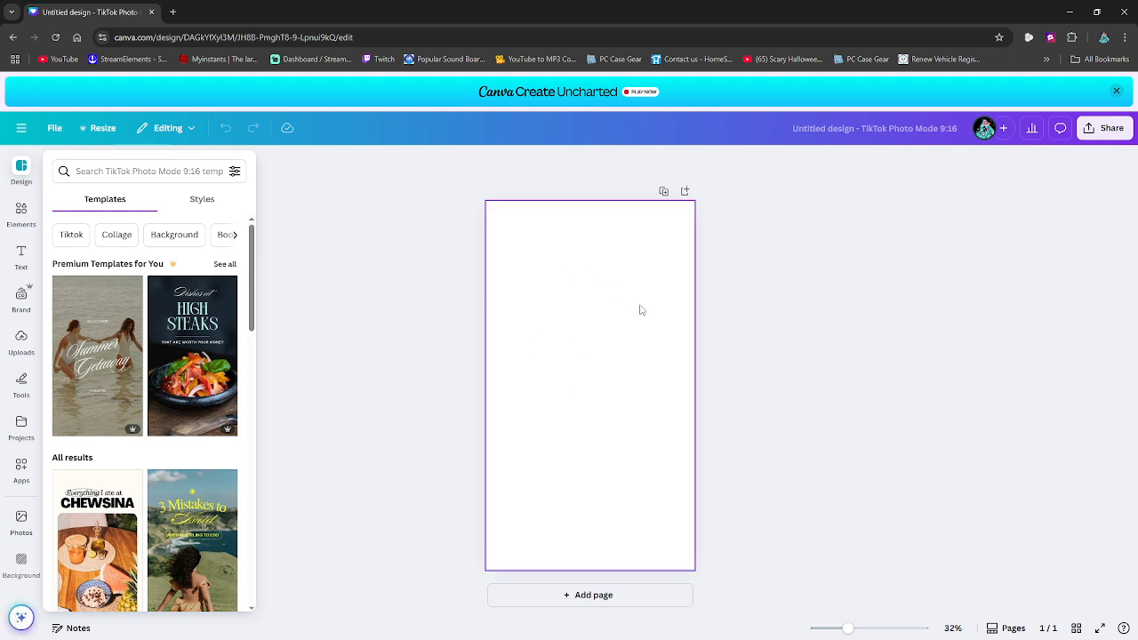
pyautogui.scroll(-3, 168, 360)
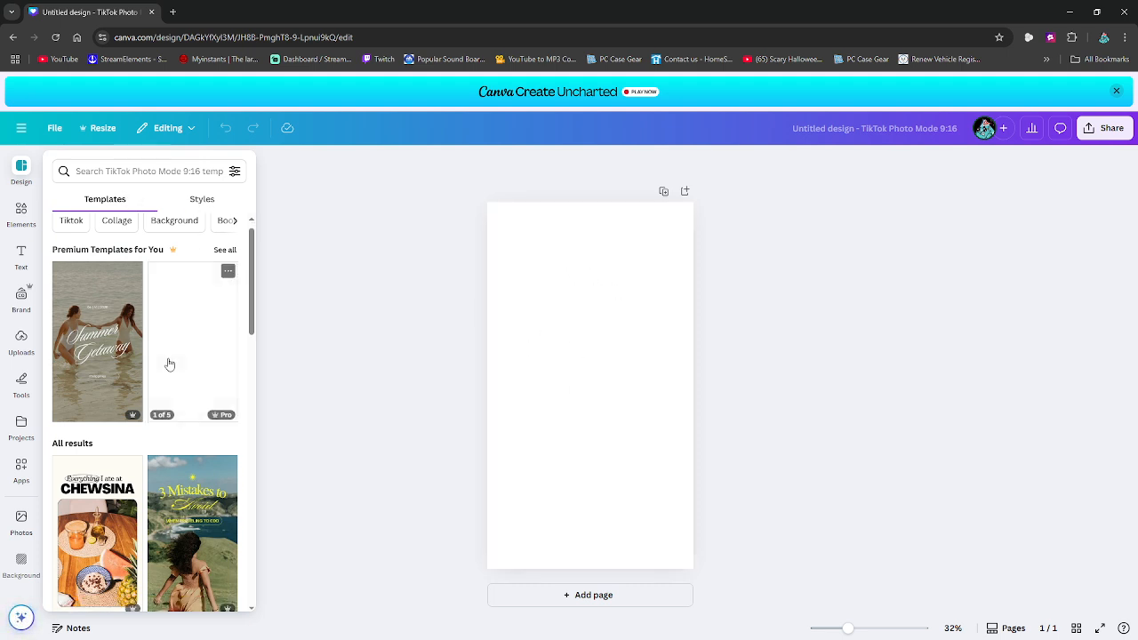
pyautogui.scroll(-5, 164, 349)
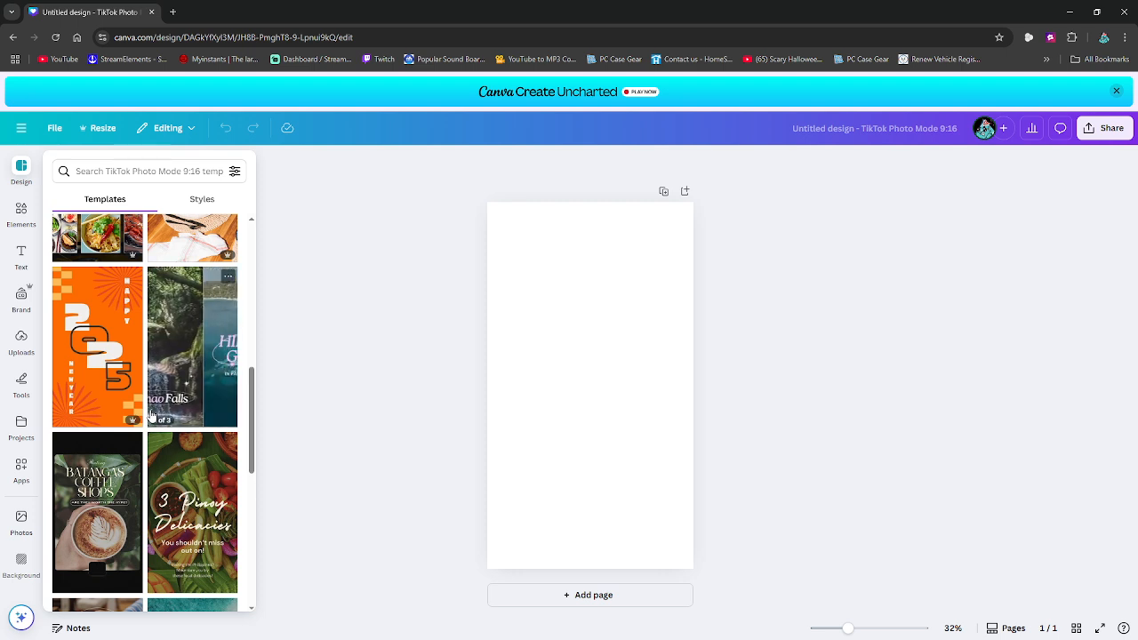
pyautogui.scroll(4, 153, 409)
pyautogui.scroll(5, 151, 415)
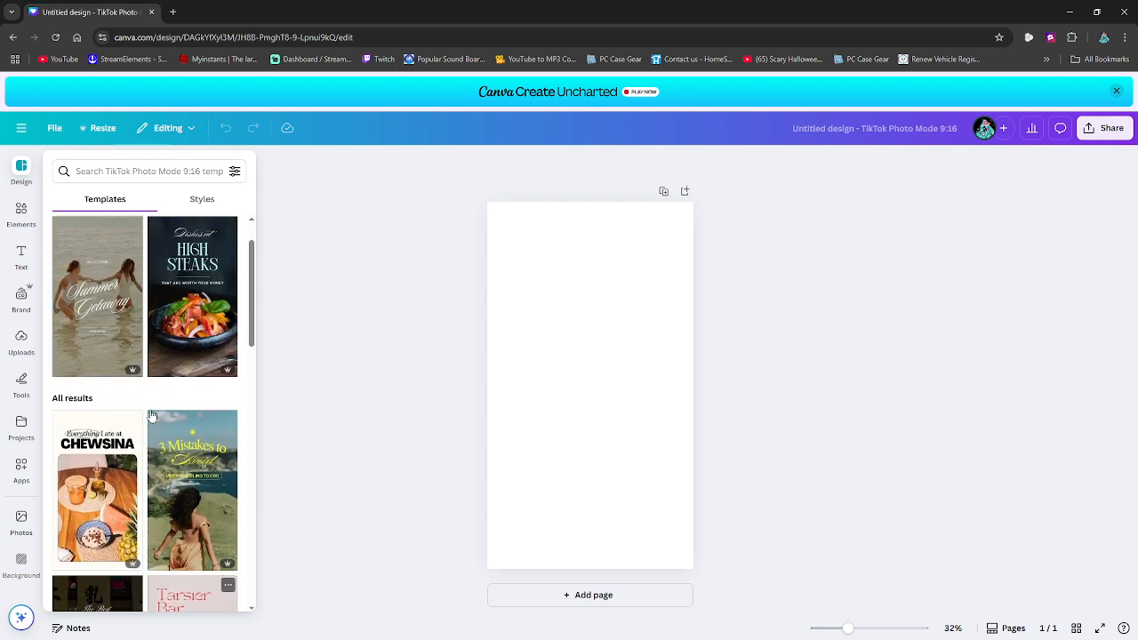
pyautogui.scroll(2, 151, 415)
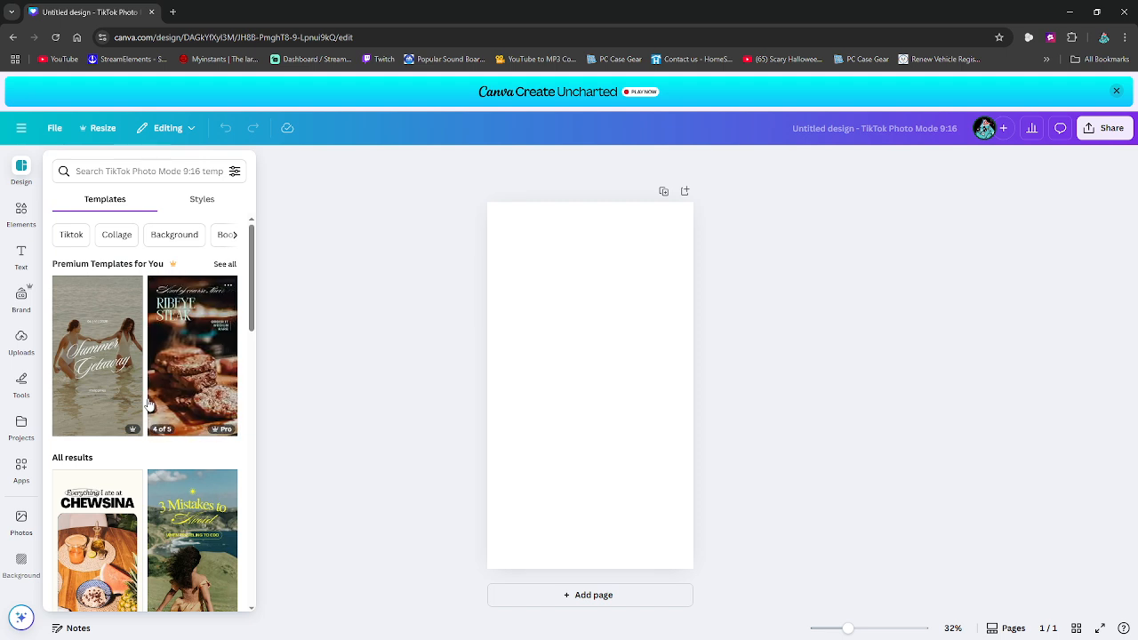
# - Set the blank page's background colour to solid black
pyautogui.click(547, 416)
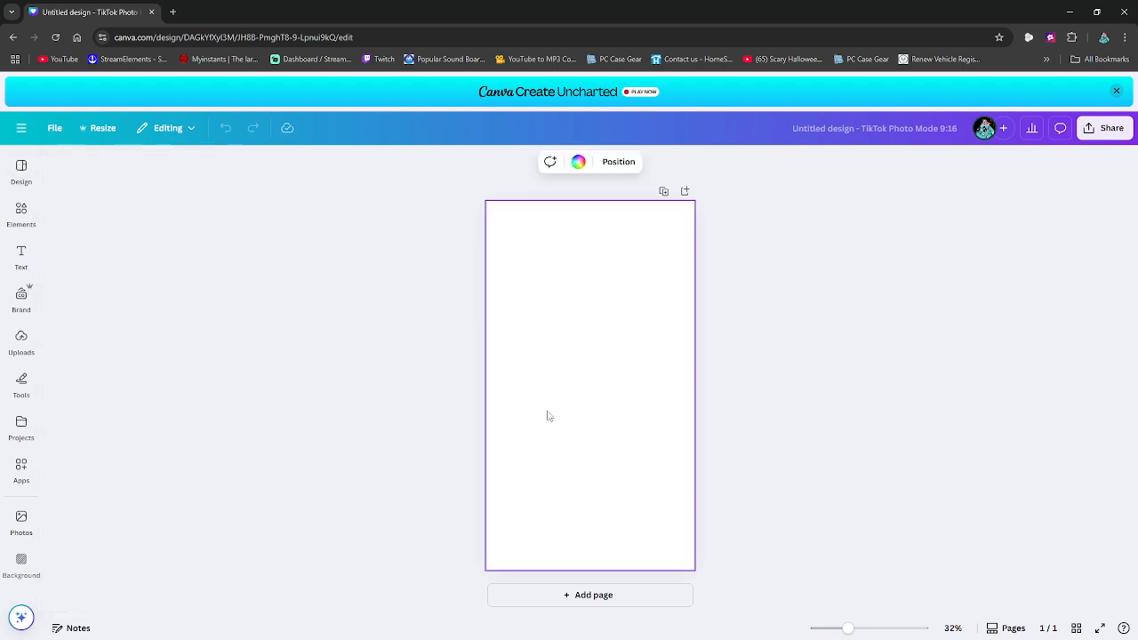
pyautogui.click(578, 165)
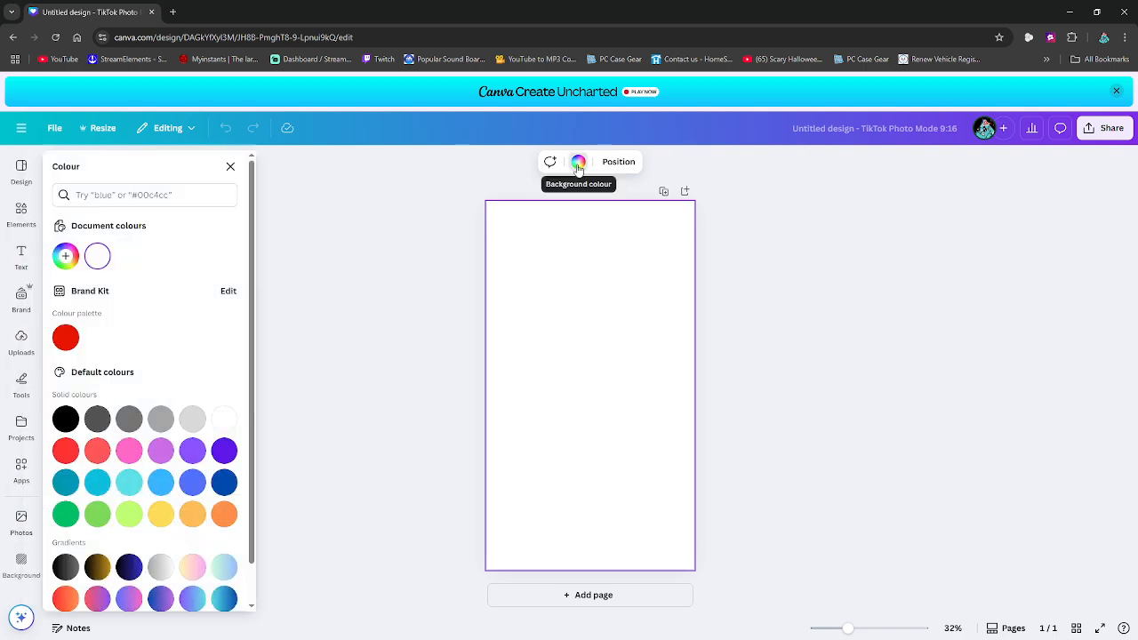
pyautogui.click(68, 340)
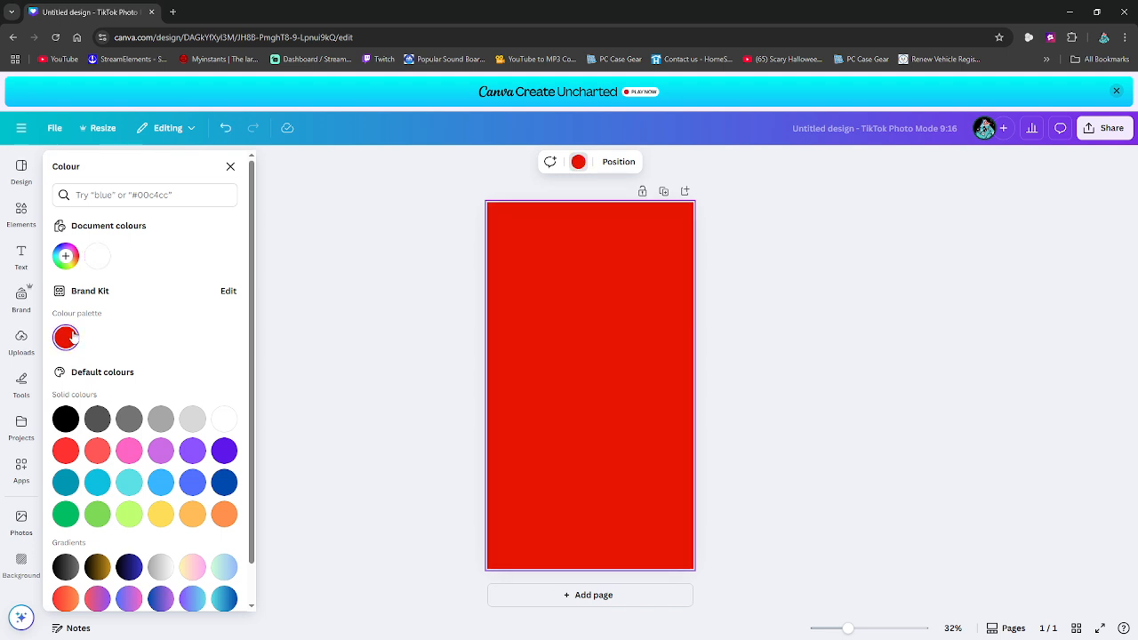
pyautogui.click(64, 421)
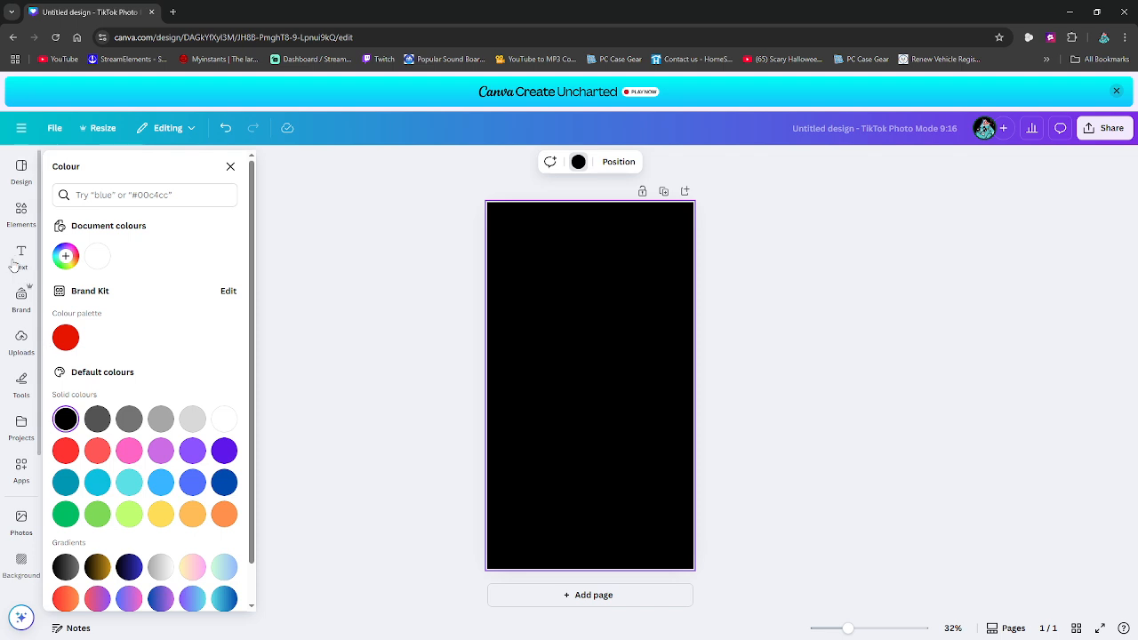
# - Look through the previously uploaded images for possible design material
pyautogui.click(21, 219)
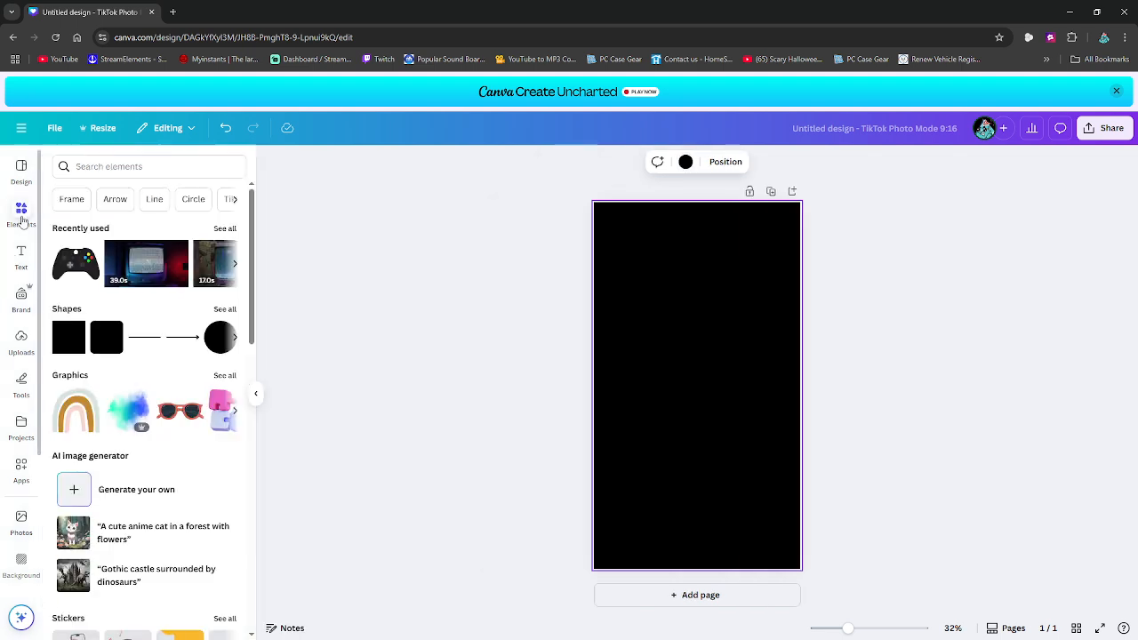
pyautogui.click(145, 168)
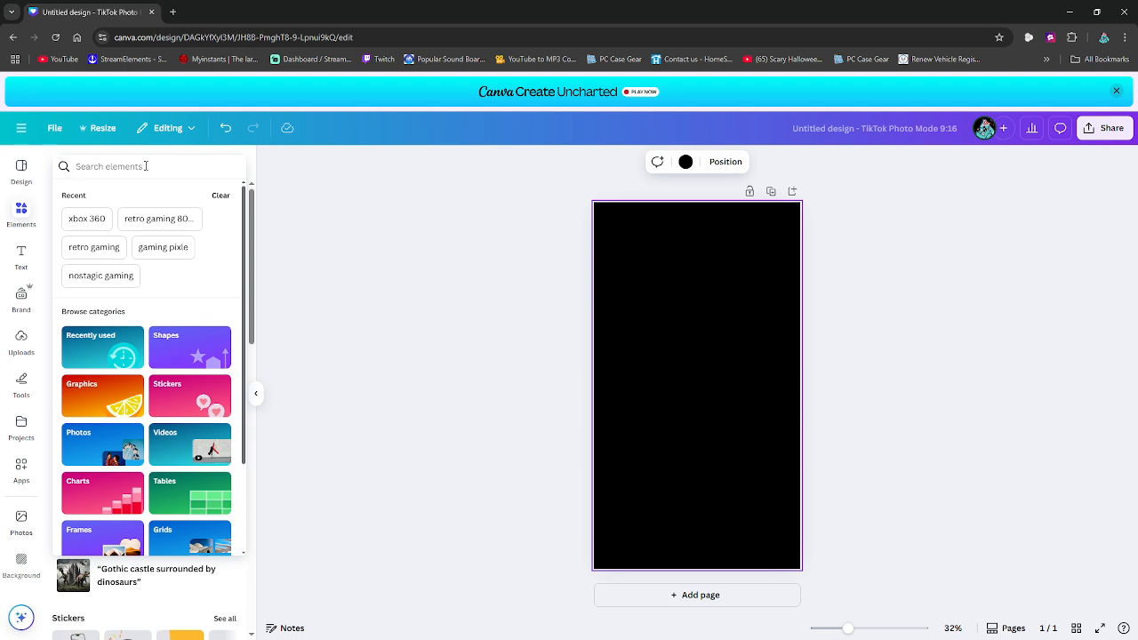
pyautogui.click(21, 342)
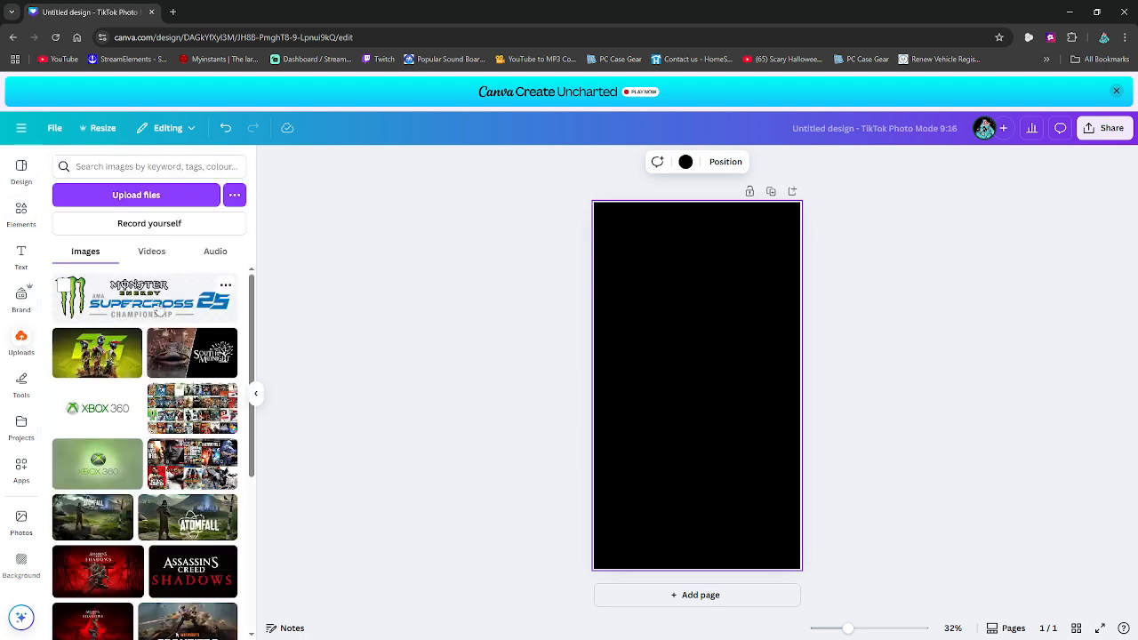
pyautogui.scroll(-5, 196, 338)
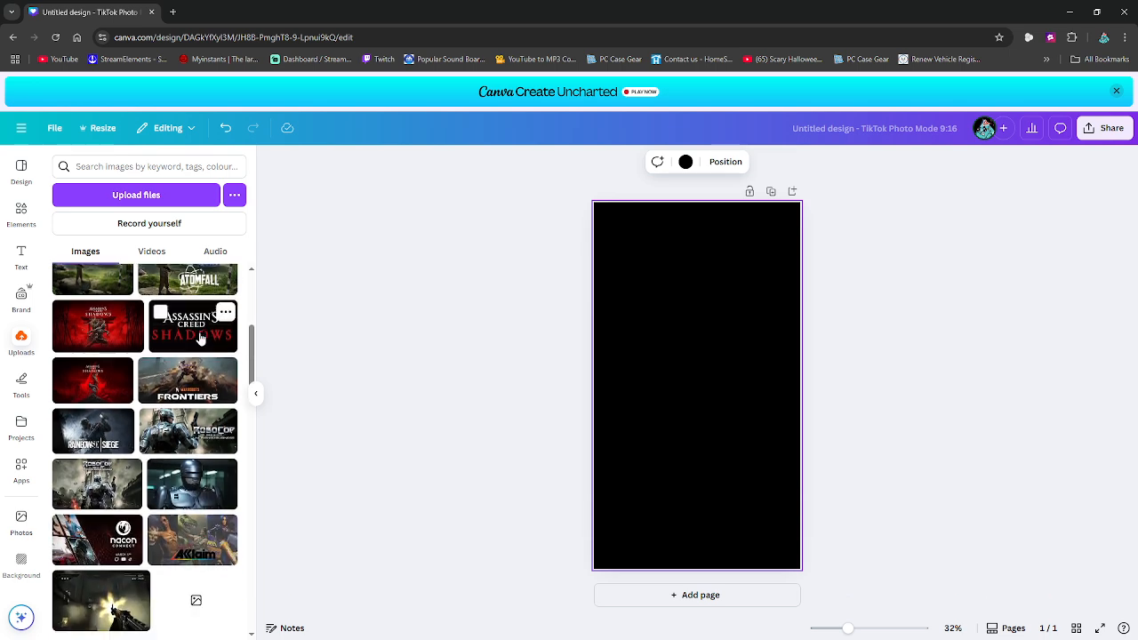
pyautogui.scroll(-7, 195, 356)
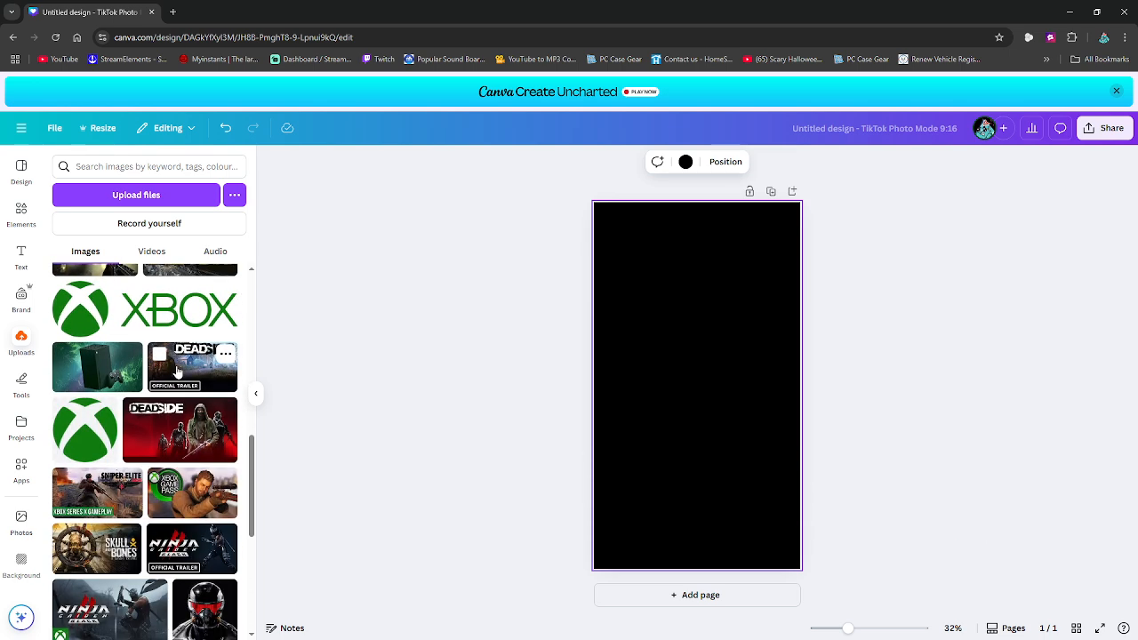
pyautogui.scroll(-3, 178, 372)
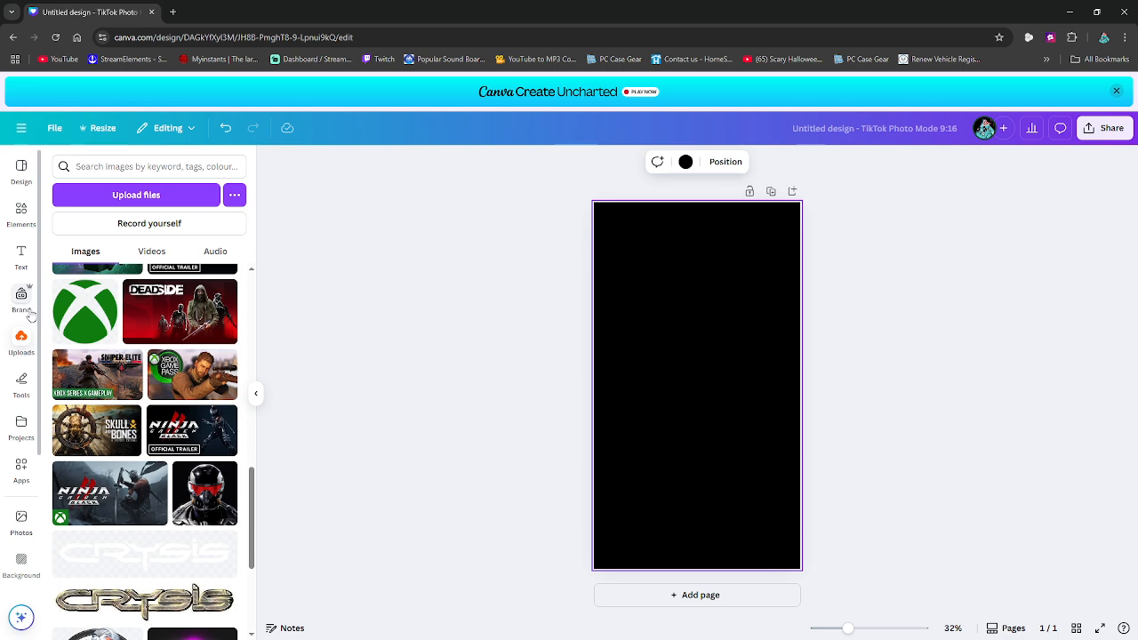
# - Search the elements library for "retro gaming"
pyautogui.click(21, 213)
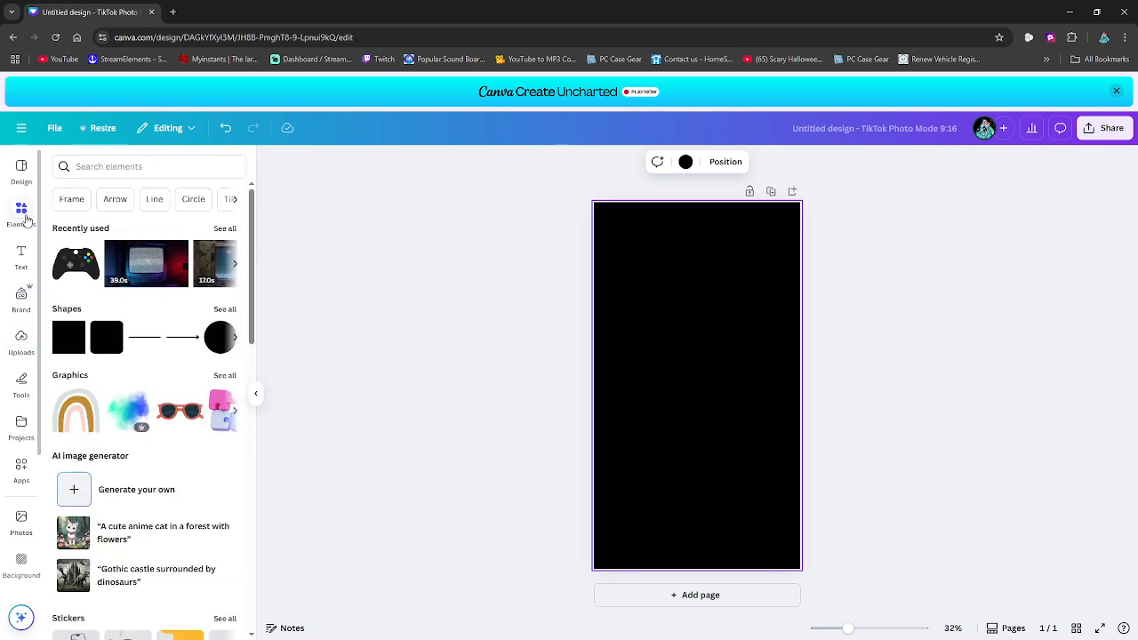
pyautogui.click(103, 165)
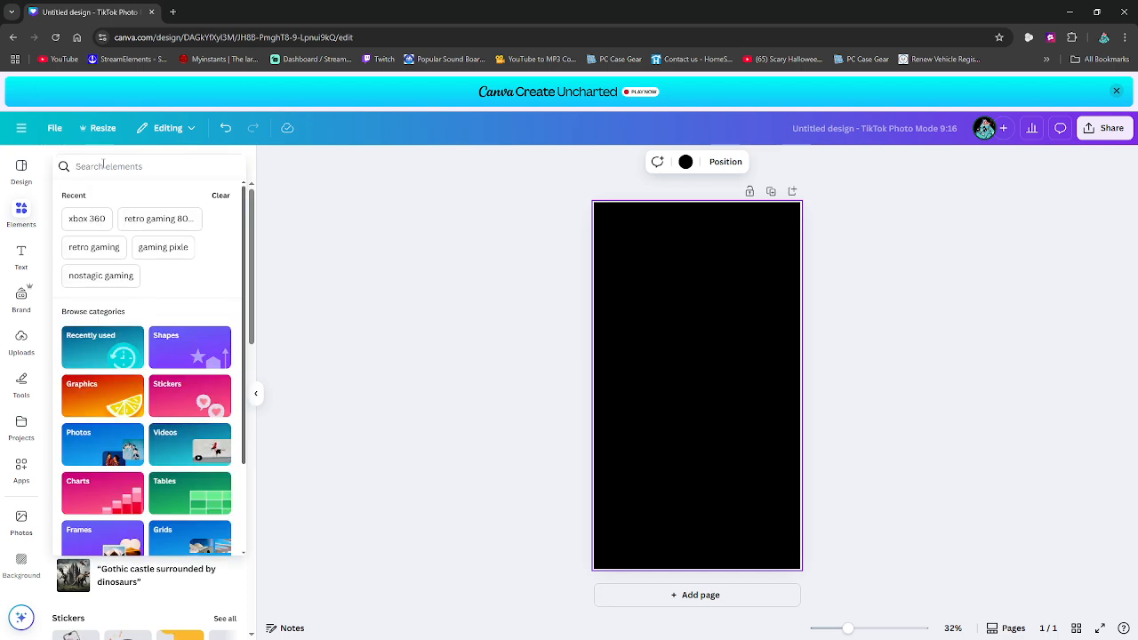
pyautogui.write('retro gaming')
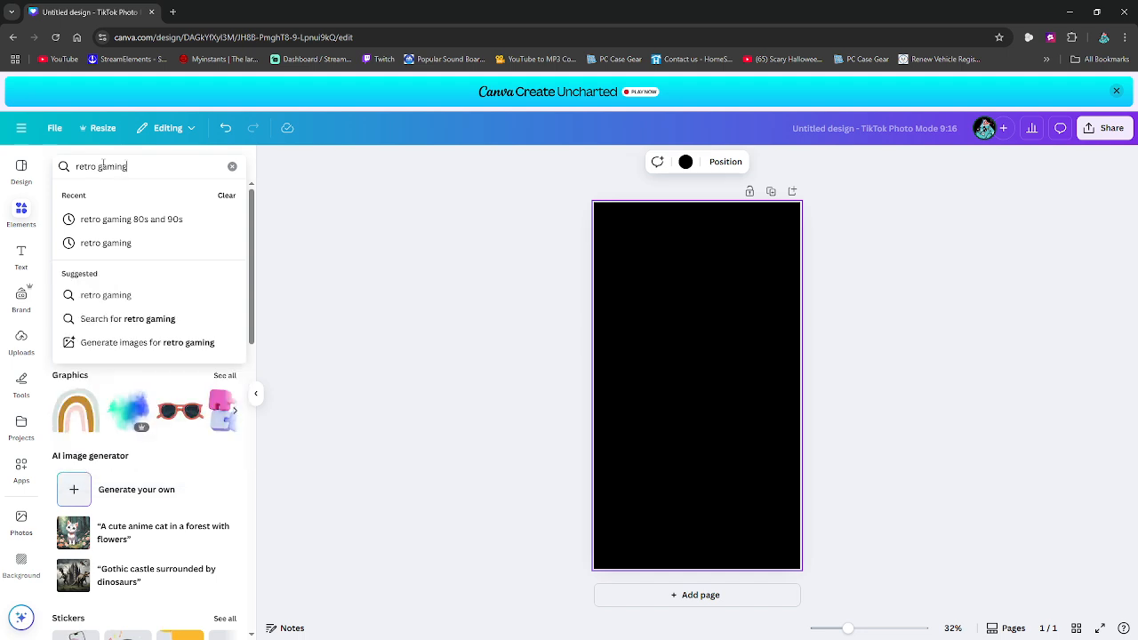
pyautogui.press('Return')
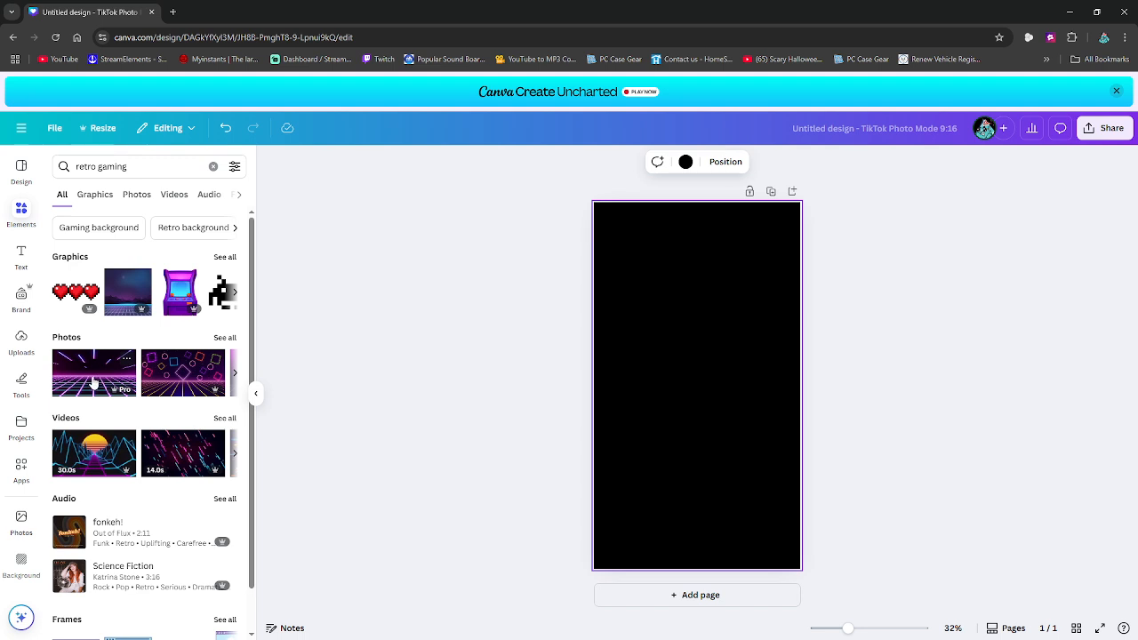
# - Look through the retro gaming search results, paging forward and back through the video clips
pyautogui.moveTo(113, 393)
pyautogui.scroll(-1, 134, 445)
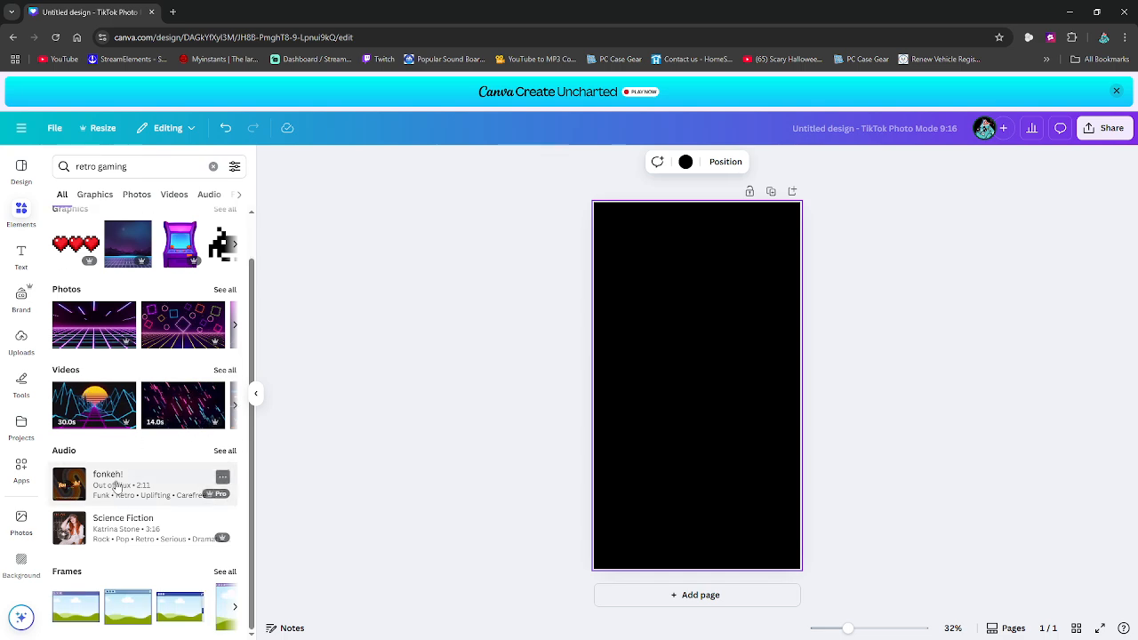
pyautogui.scroll(1, 95, 444)
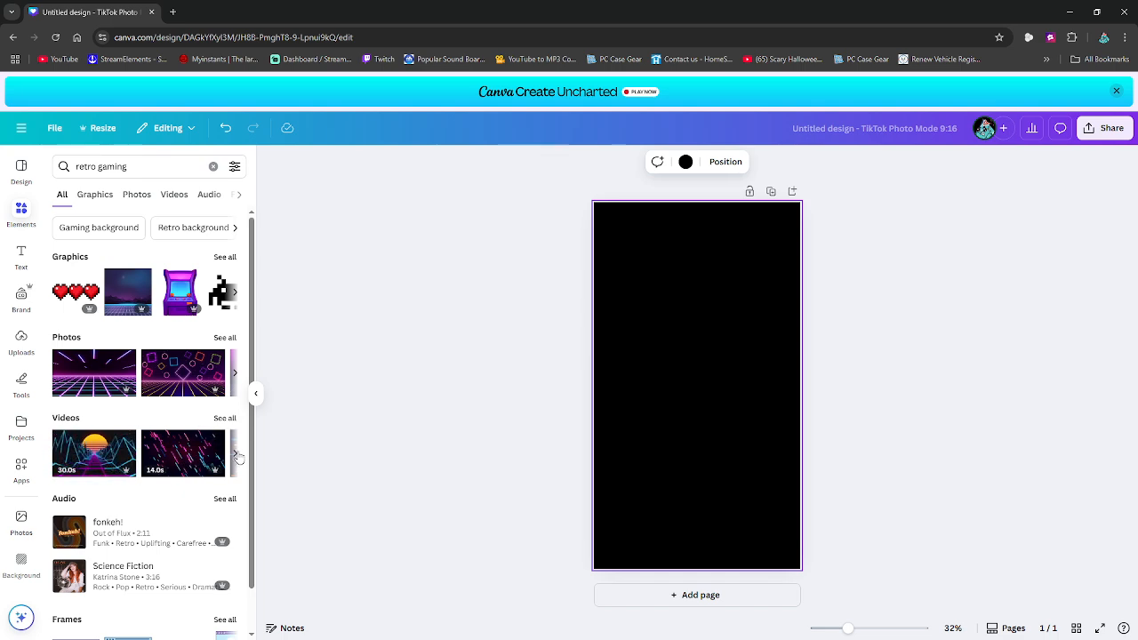
pyautogui.click(235, 455)
pyautogui.click(236, 455)
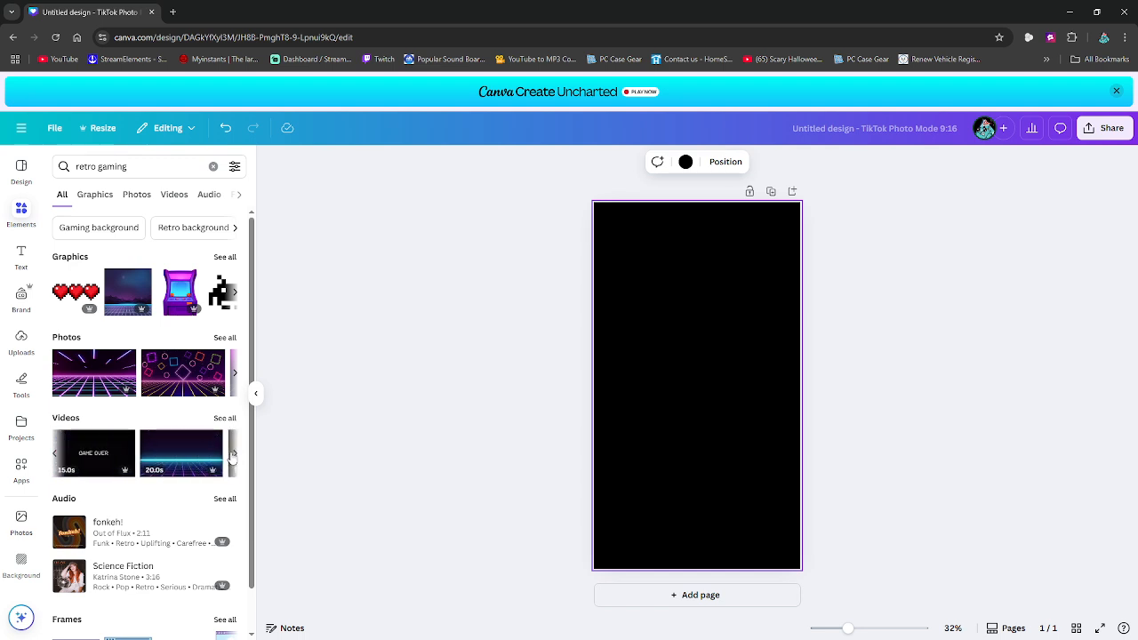
pyautogui.click(233, 455)
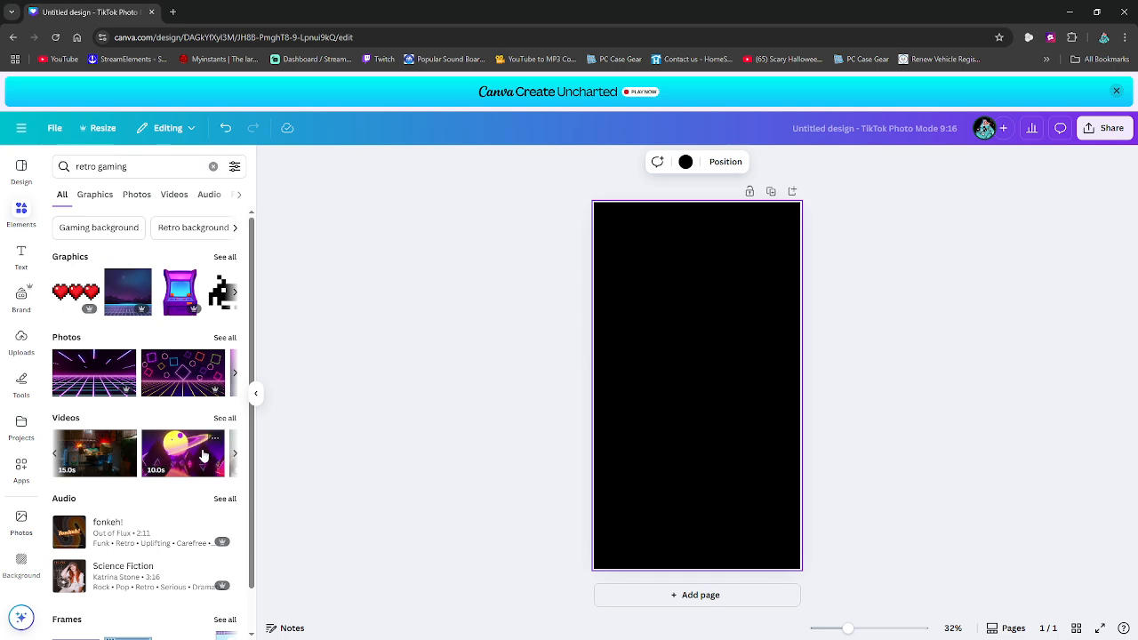
pyautogui.click(127, 440)
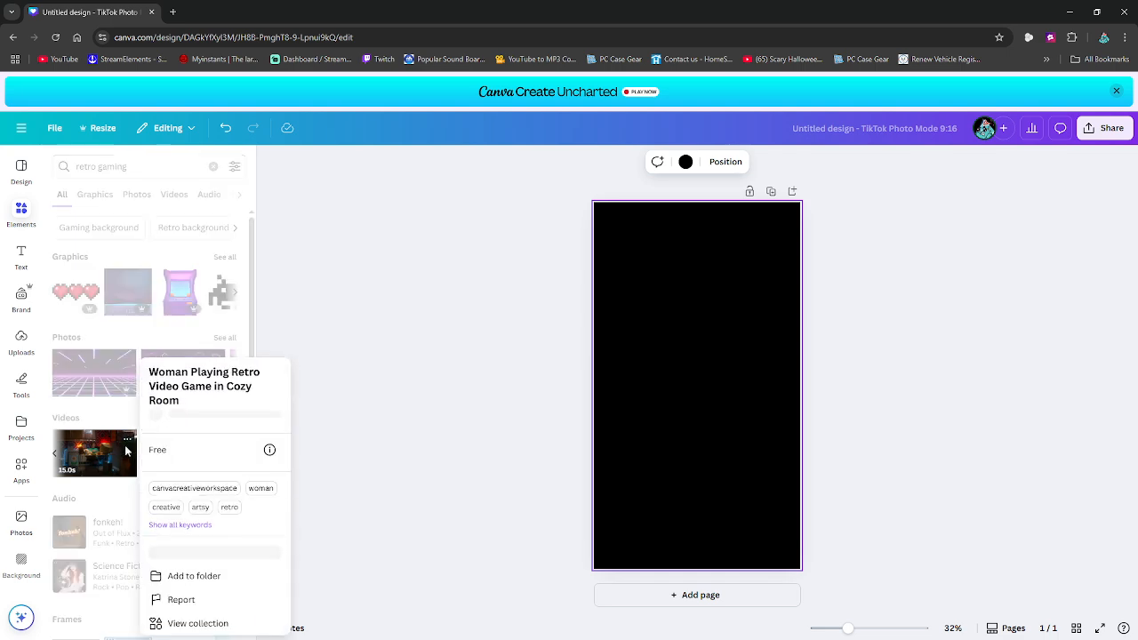
pyautogui.click(362, 460)
pyautogui.click(236, 456)
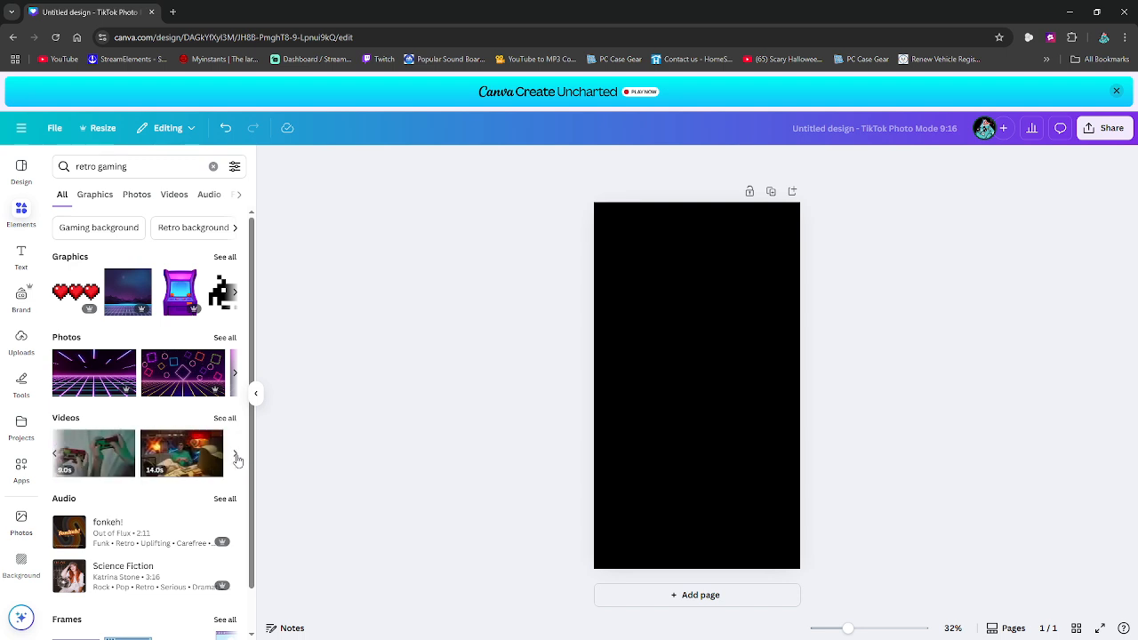
pyautogui.click(57, 455)
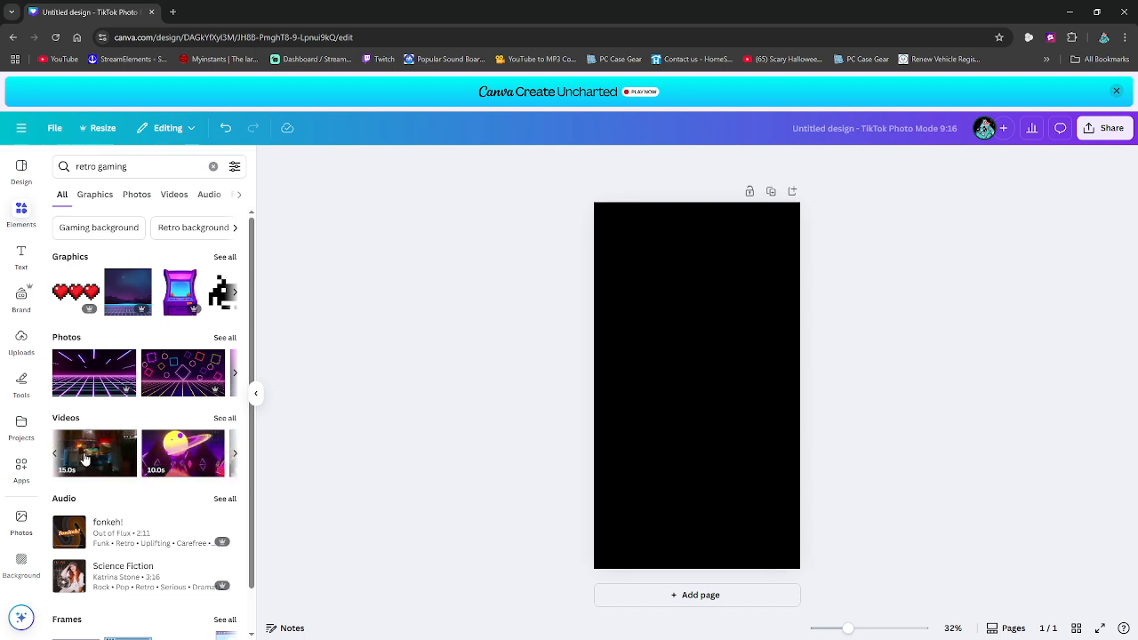
pyautogui.click(57, 455)
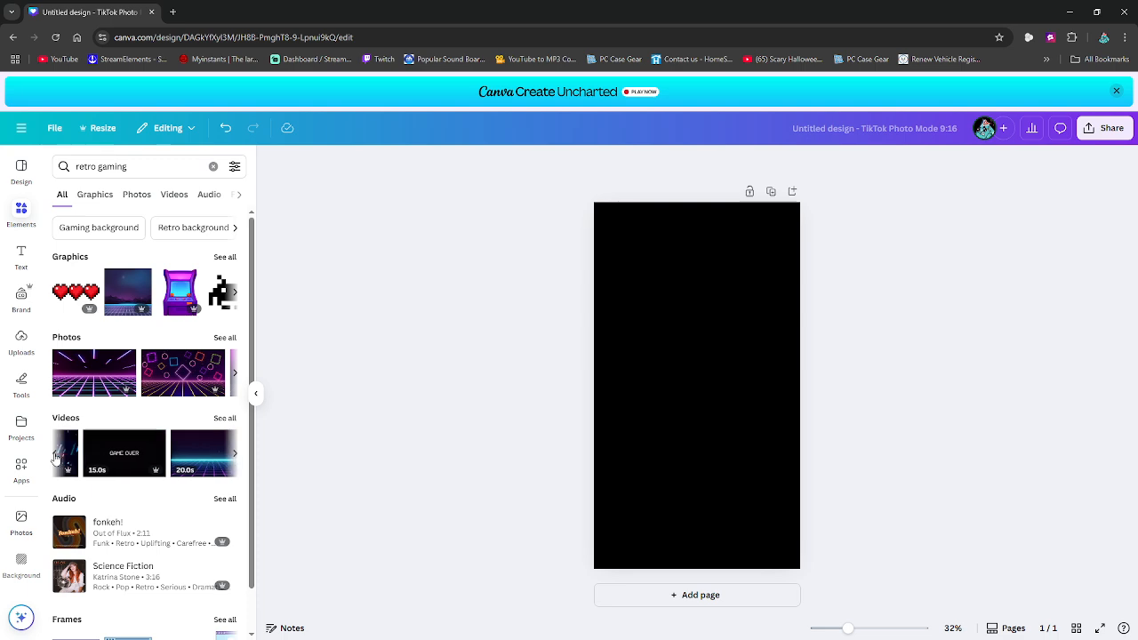
pyautogui.click(56, 456)
pyautogui.click(56, 457)
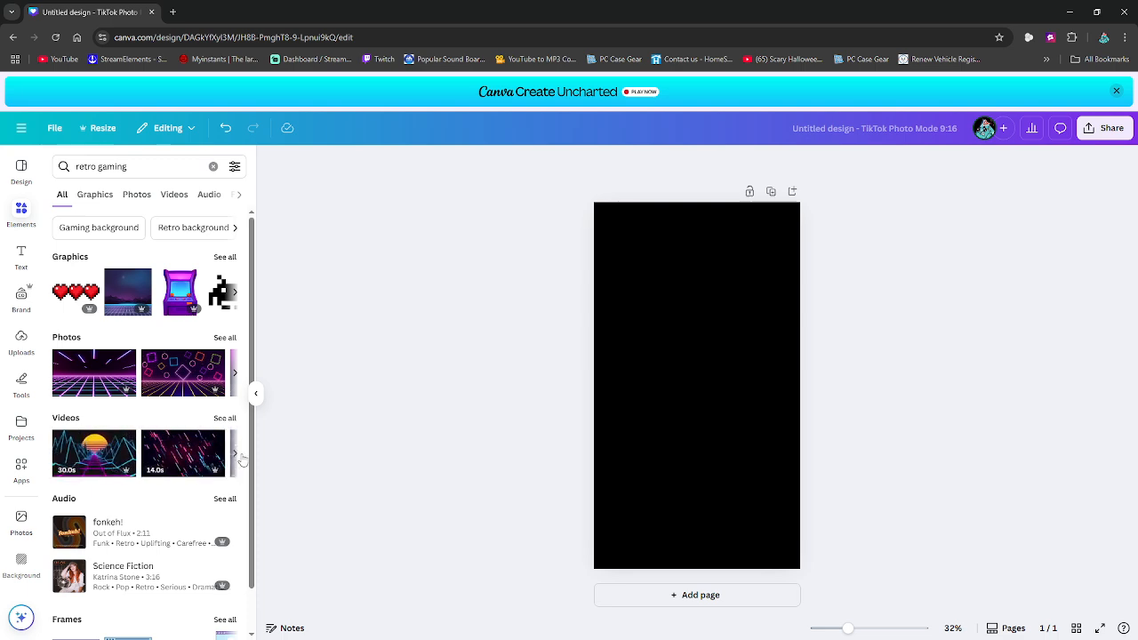
# - Add the 14-second neon streaks video, stretch it to fill the whole page, and play its preview
pyautogui.click(178, 458)
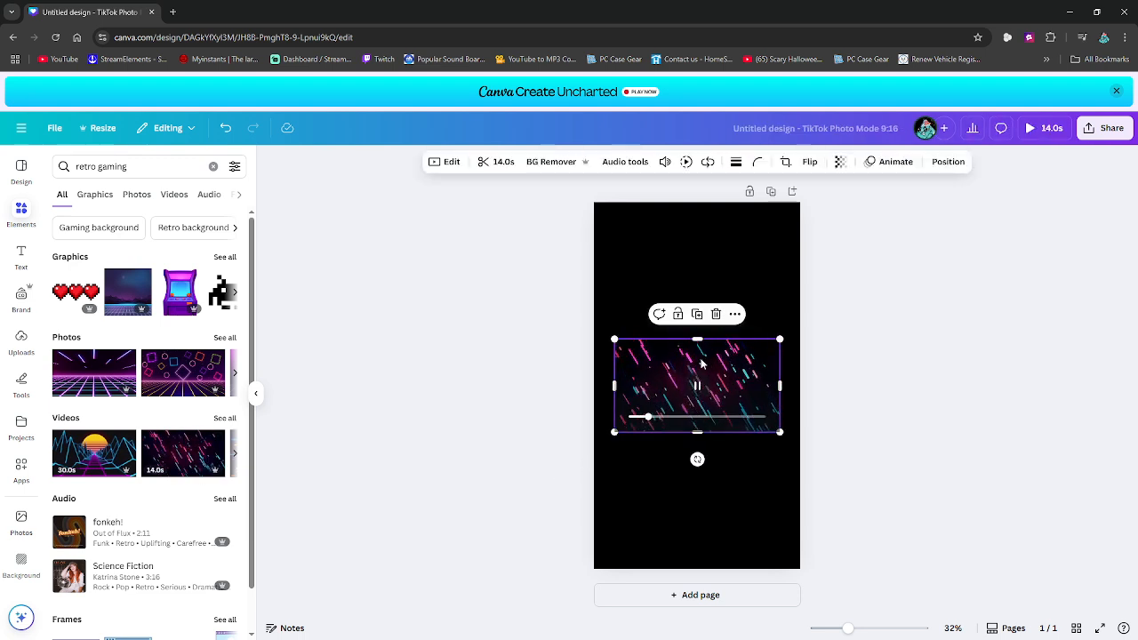
pyautogui.moveTo(699, 364); pyautogui.dragTo(697, 217)
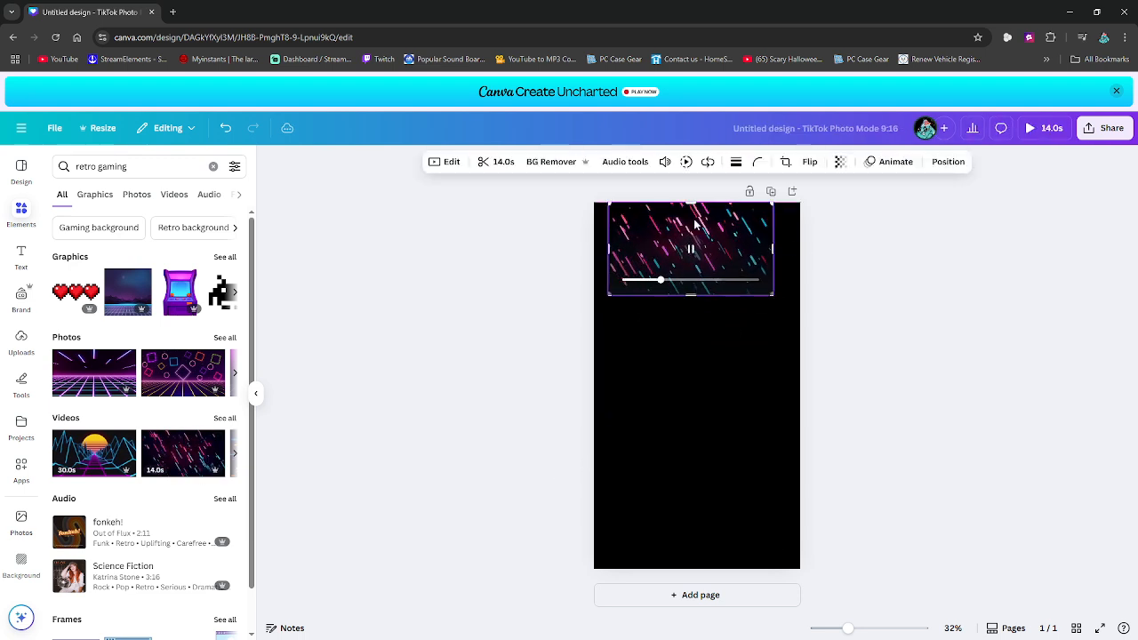
pyautogui.moveTo(690, 300); pyautogui.dragTo(674, 569)
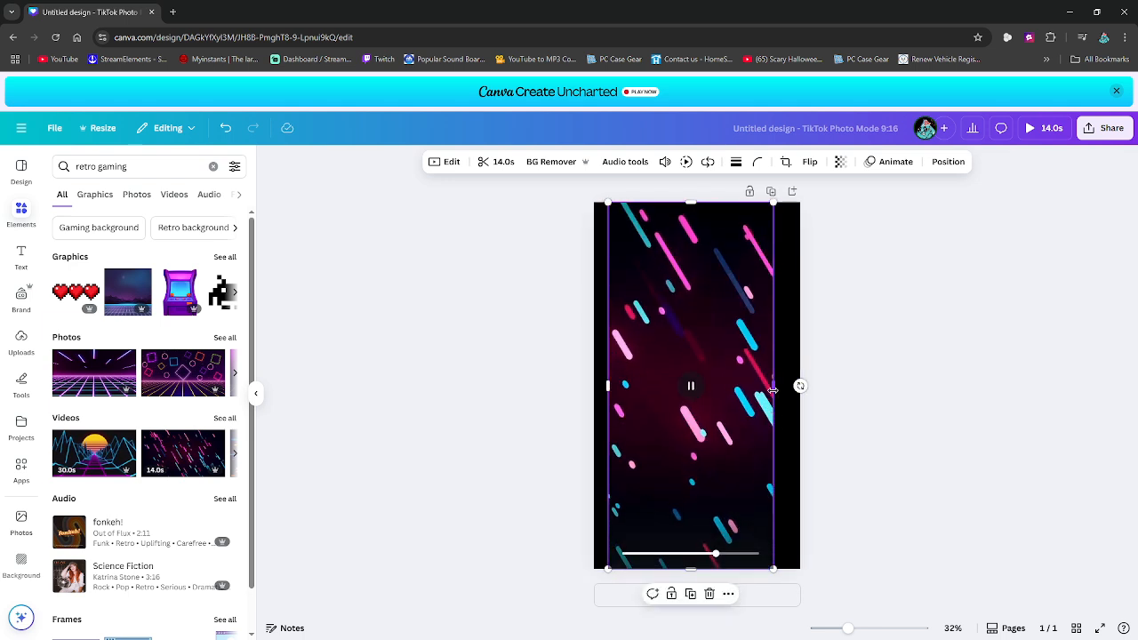
pyautogui.moveTo(774, 386); pyautogui.dragTo(800, 387)
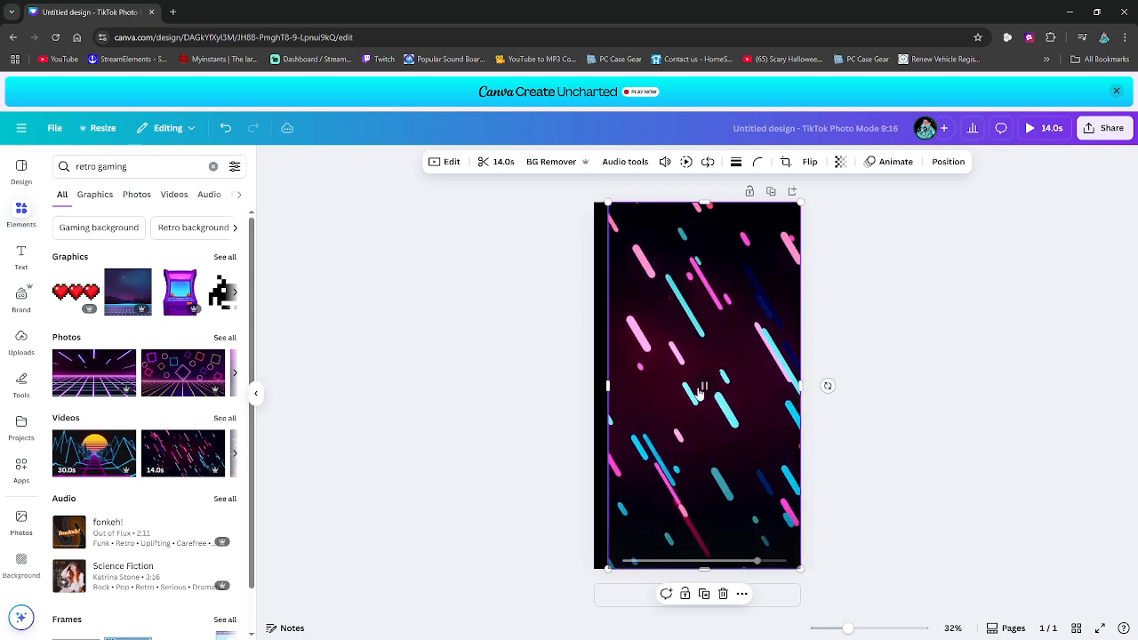
pyautogui.moveTo(604, 386); pyautogui.dragTo(593, 385)
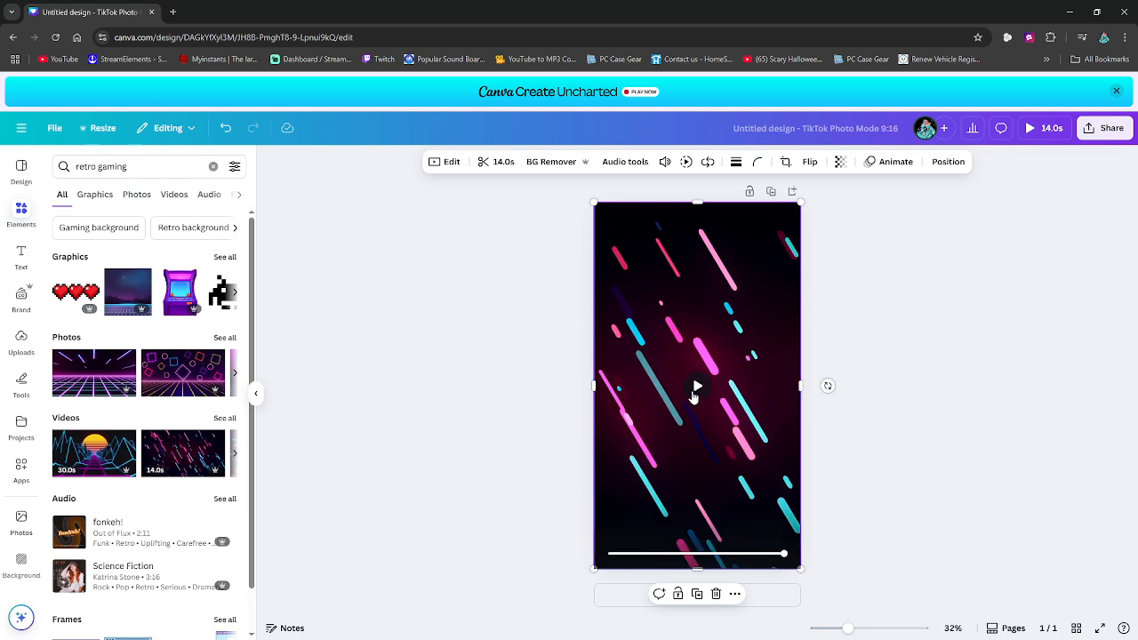
pyautogui.click(697, 391)
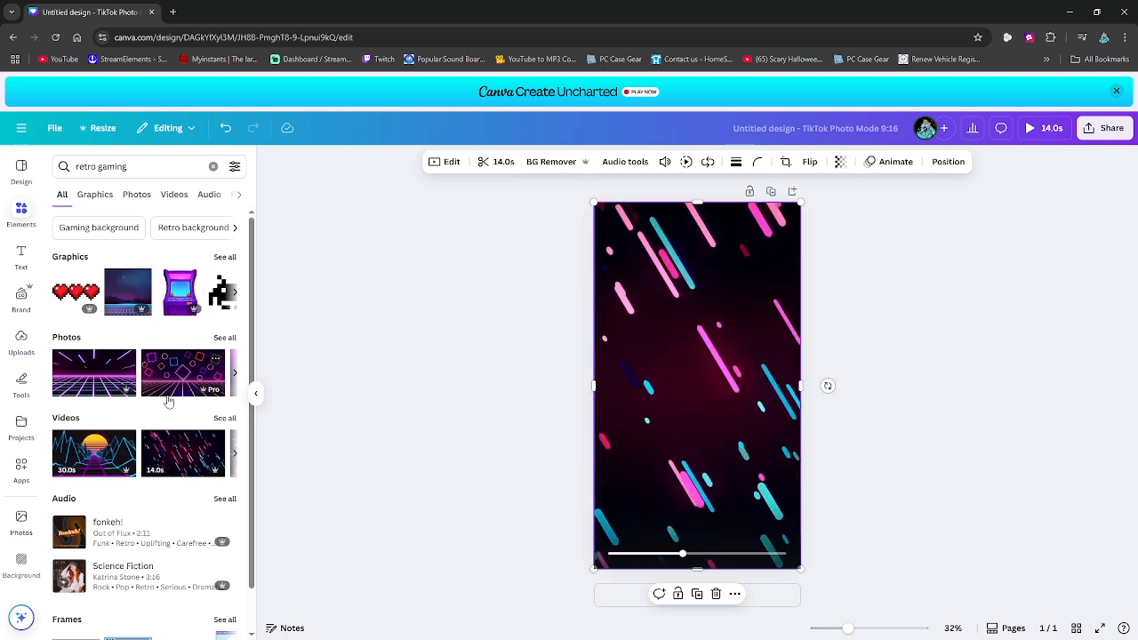
# - Add the purple arcade machine with the green screen, shrink it slightly, and place it in the page's lower-right corner
pyautogui.click(235, 293)
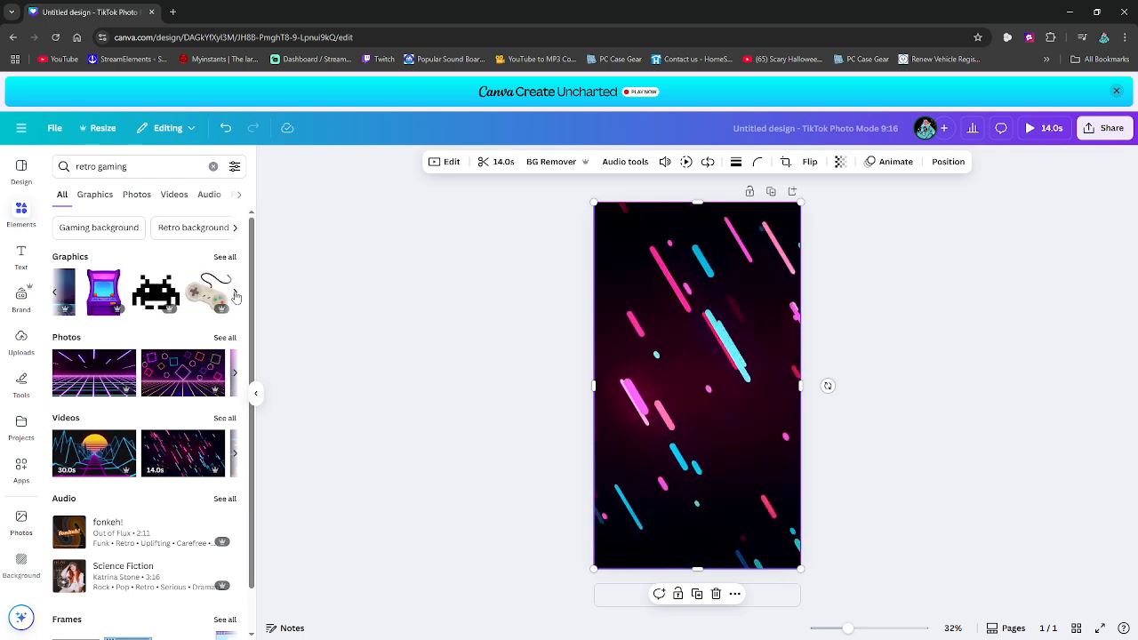
pyautogui.click(182, 296)
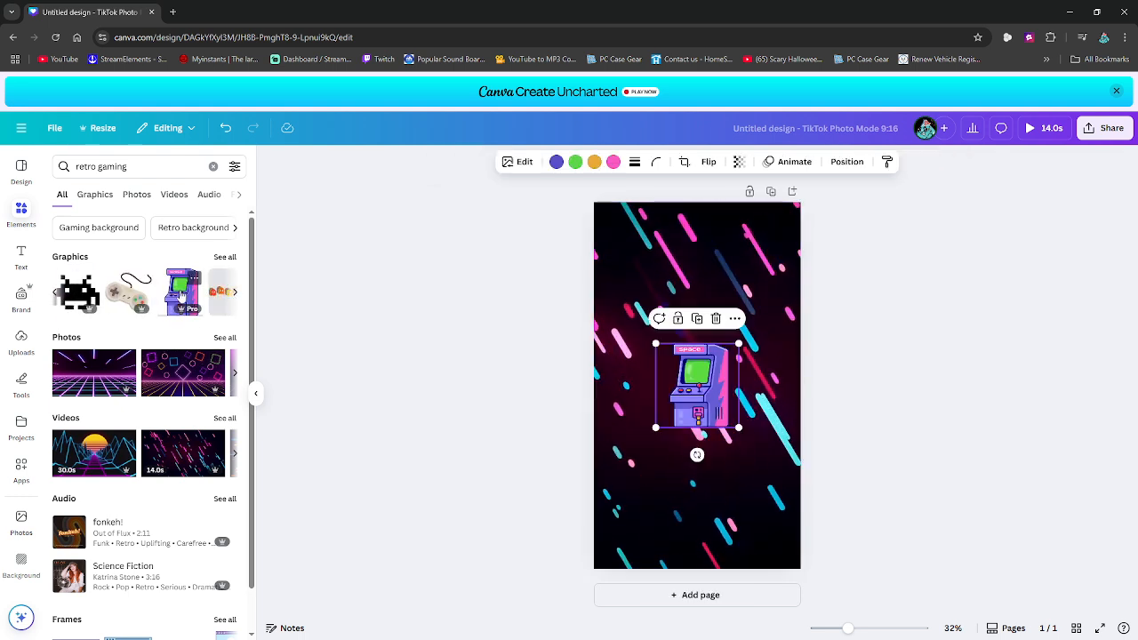
pyautogui.moveTo(697, 389); pyautogui.dragTo(763, 532)
pyautogui.moveTo(726, 485); pyautogui.dragTo(732, 503)
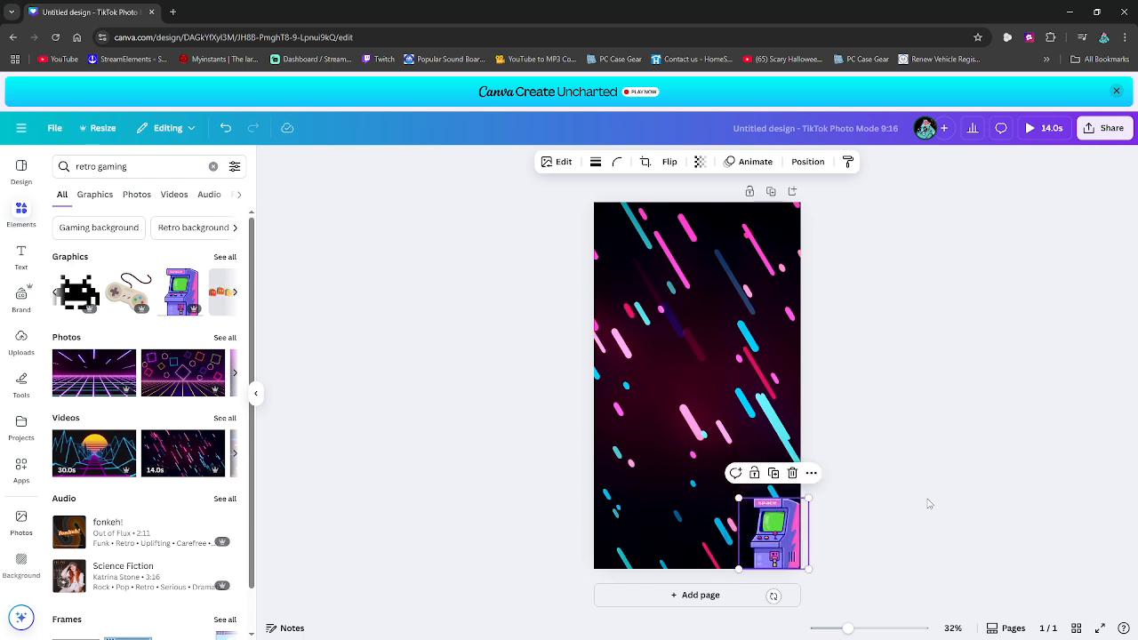
# - Add the three red pixel hearts, shrink them to about half the width, and place them beside the arcade machine
pyautogui.click(55, 293)
pyautogui.click(82, 301)
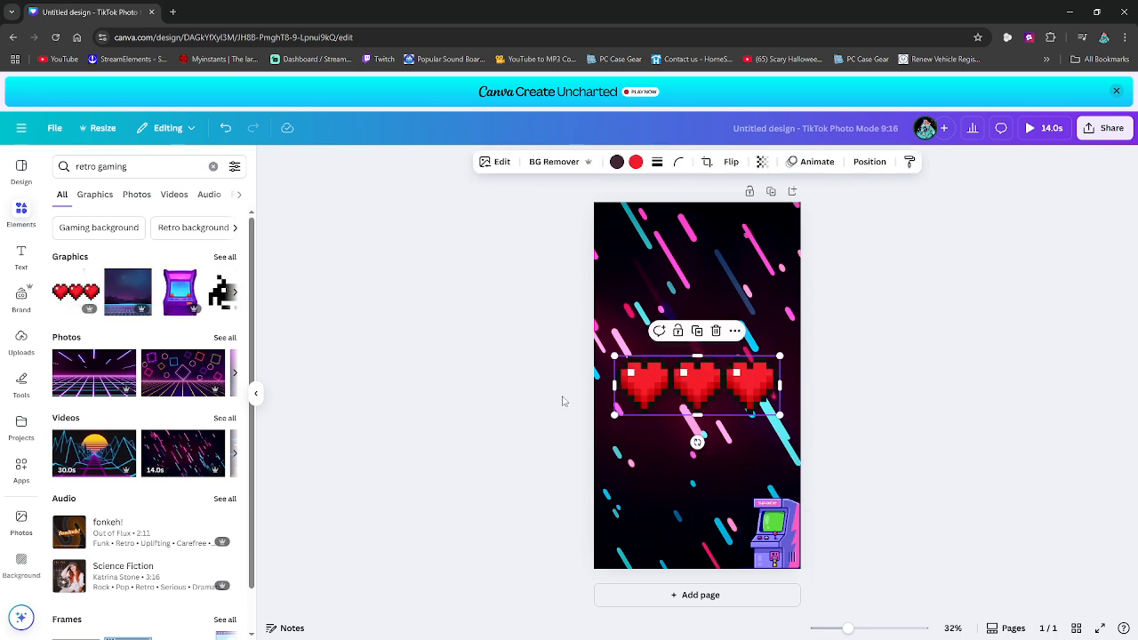
pyautogui.moveTo(682, 400); pyautogui.dragTo(667, 525)
pyautogui.moveTo(768, 490); pyautogui.dragTo(704, 545)
pyautogui.moveTo(634, 526); pyautogui.dragTo(685, 545)
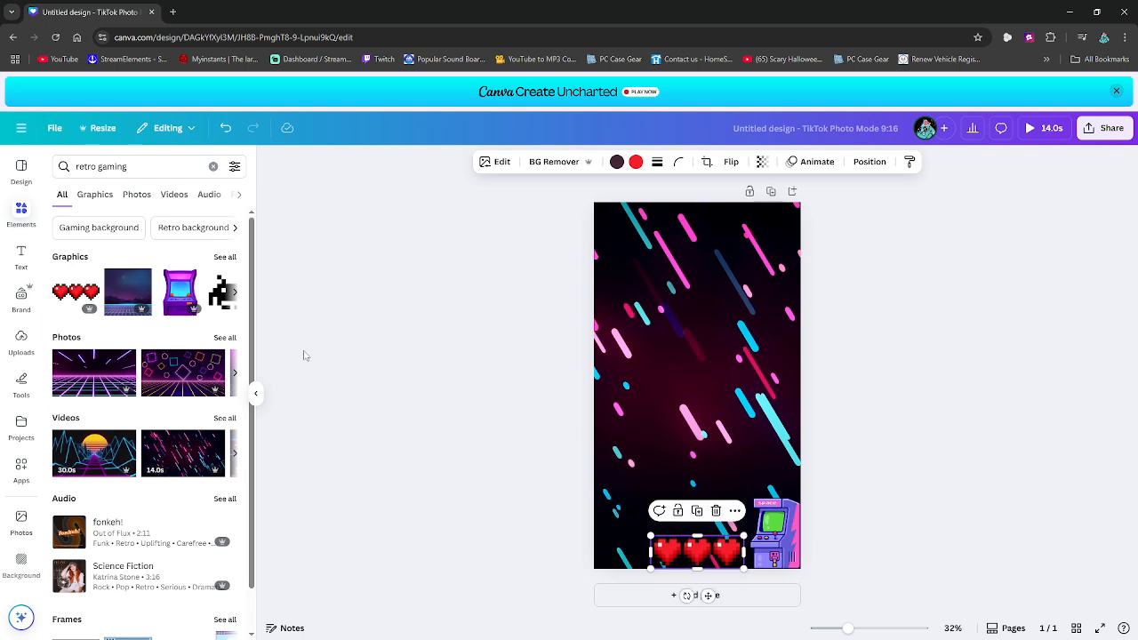
# - Add the row of six coloured ghosts and scale it down slightly above the pixel hearts
pyautogui.click(234, 294)
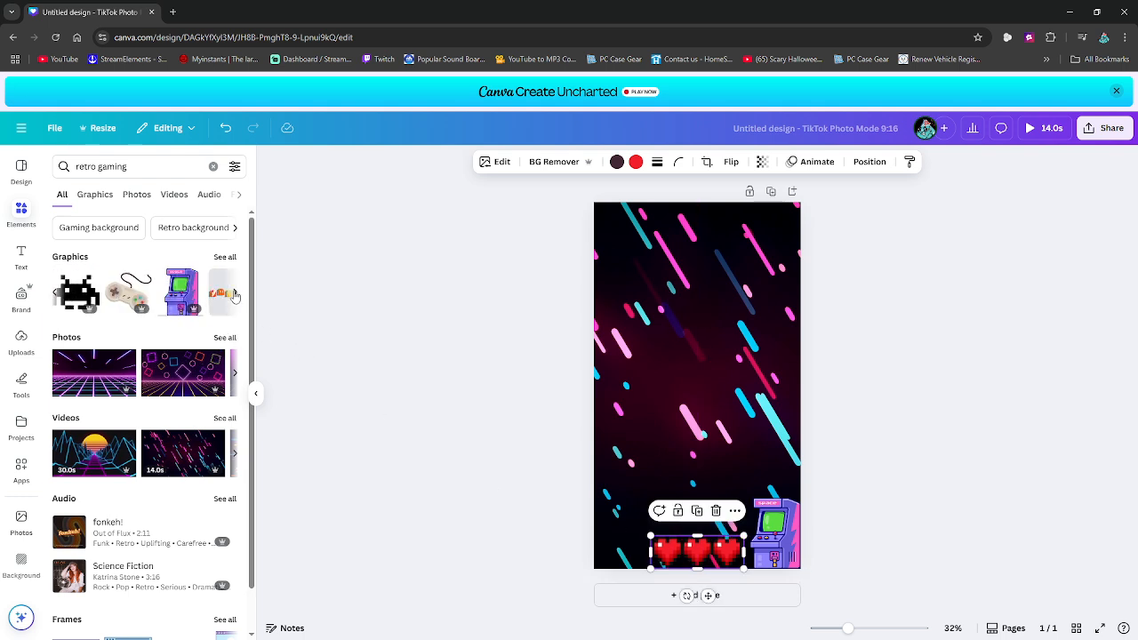
pyautogui.click(214, 297)
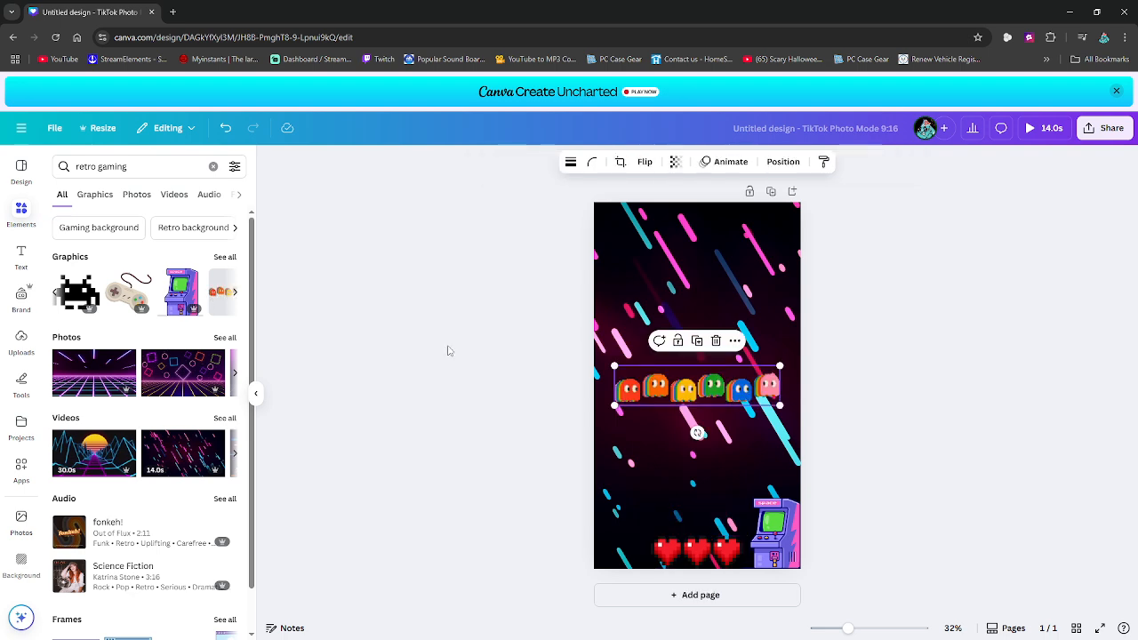
pyautogui.moveTo(689, 389); pyautogui.dragTo(684, 433)
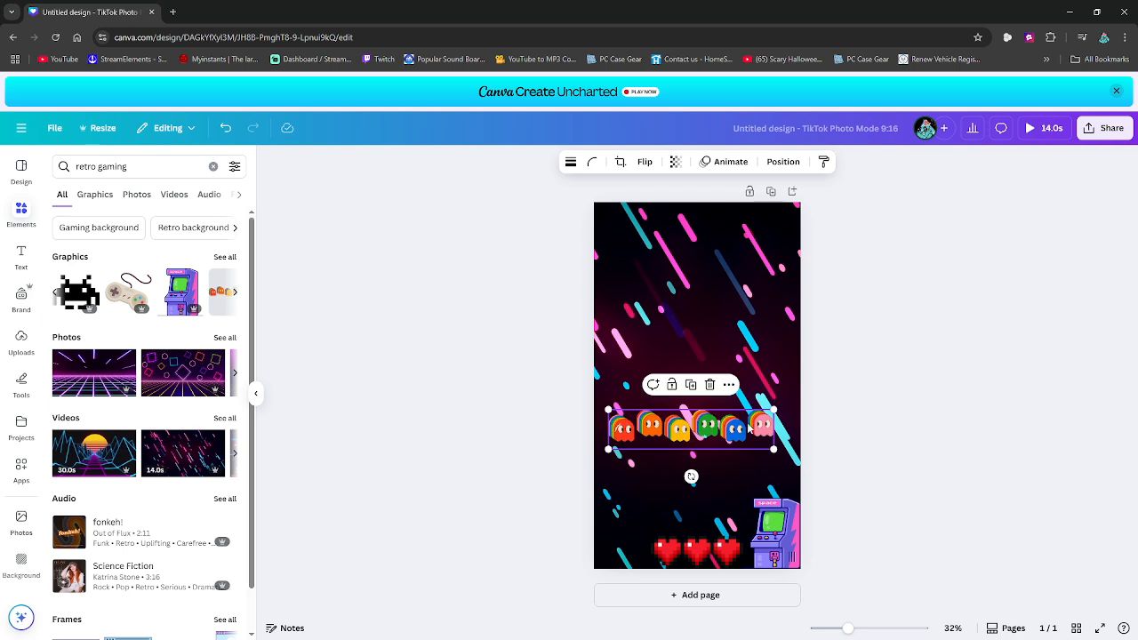
pyautogui.moveTo(773, 409); pyautogui.dragTo(751, 515)
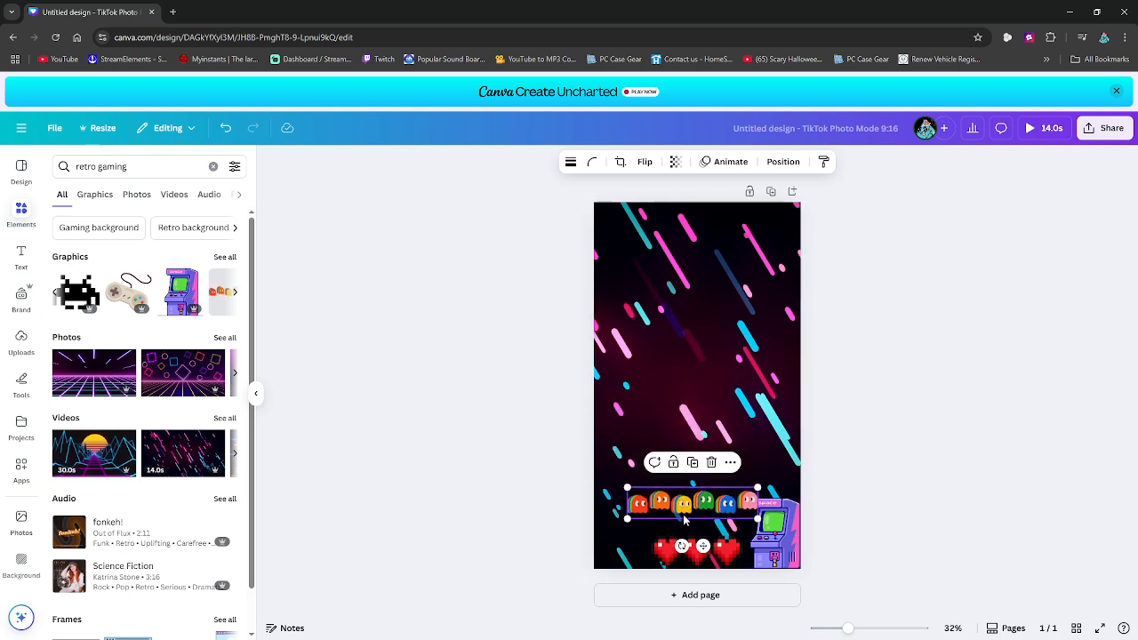
# - Delete the pixel hearts and fit the shrunken row of ghosts along the page's bottom edge beside the arcade machine
pyautogui.click(702, 556)
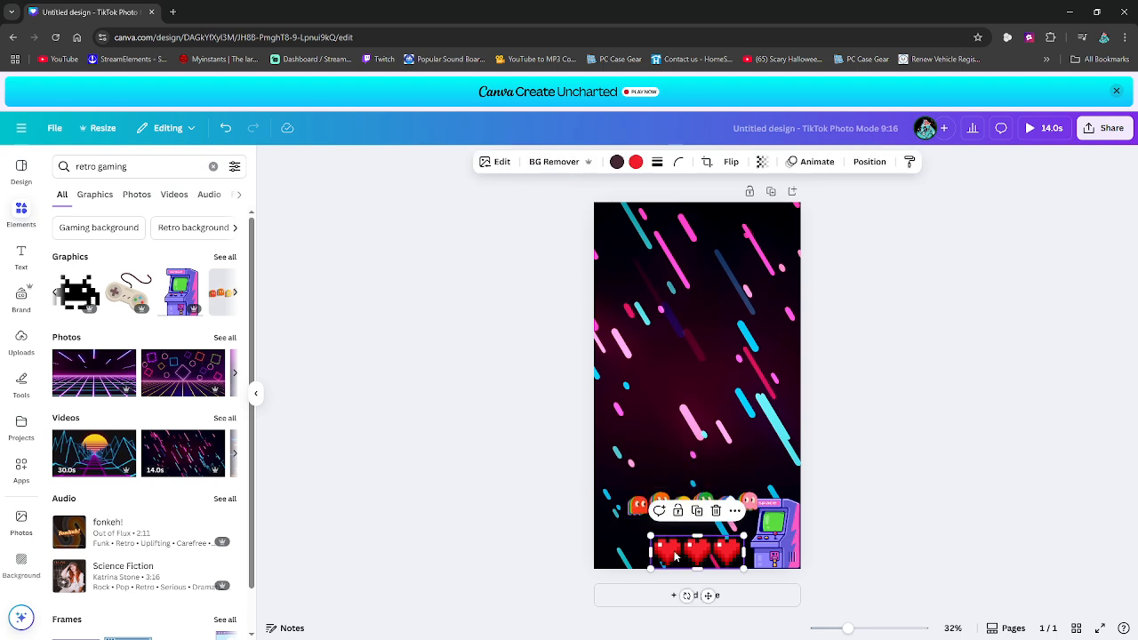
pyautogui.click(717, 513)
pyautogui.moveTo(719, 514); pyautogui.dragTo(682, 560)
pyautogui.moveTo(622, 538); pyautogui.dragTo(685, 551)
pyautogui.click(873, 541)
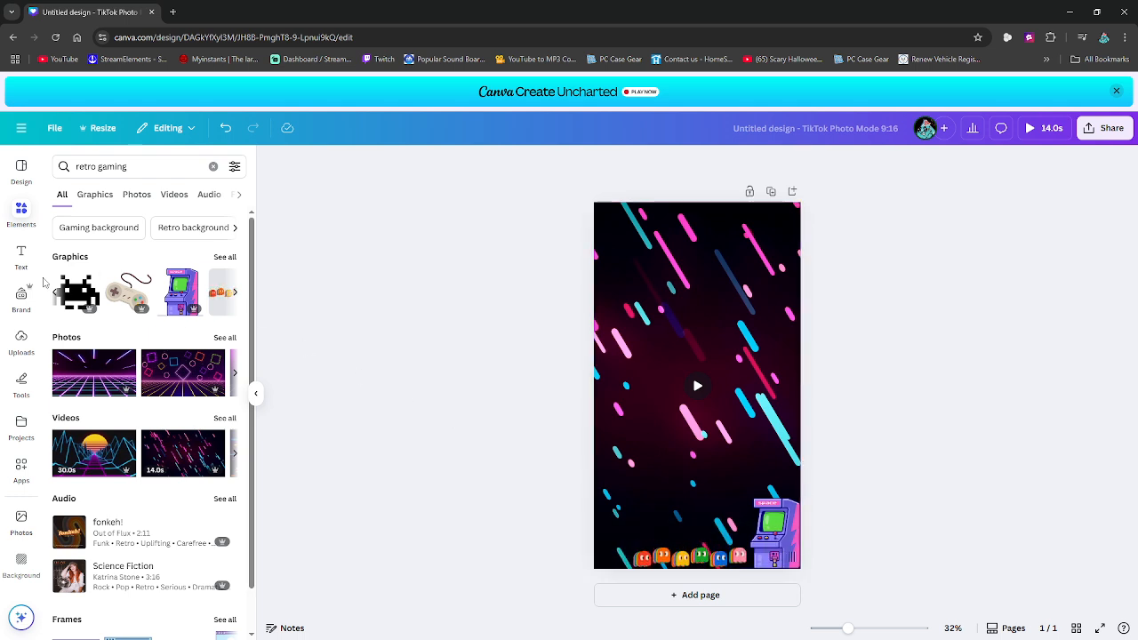
# - Search the font combinations for "reto gaming" and place the INSERT COIN style just below the middle of the page
pyautogui.click(21, 256)
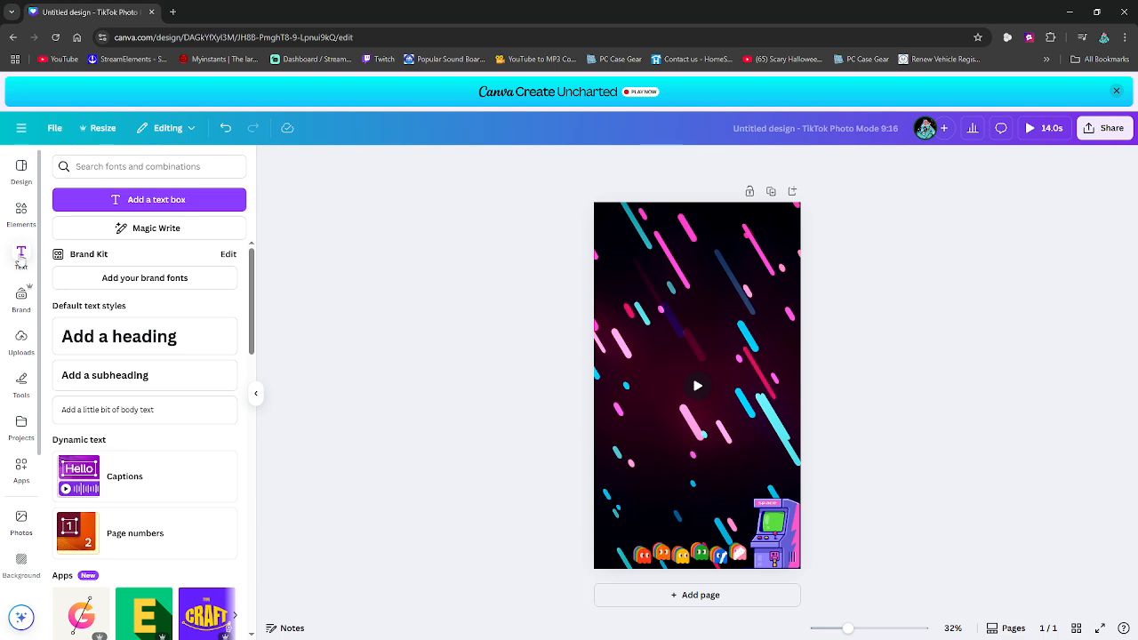
pyautogui.click(114, 163)
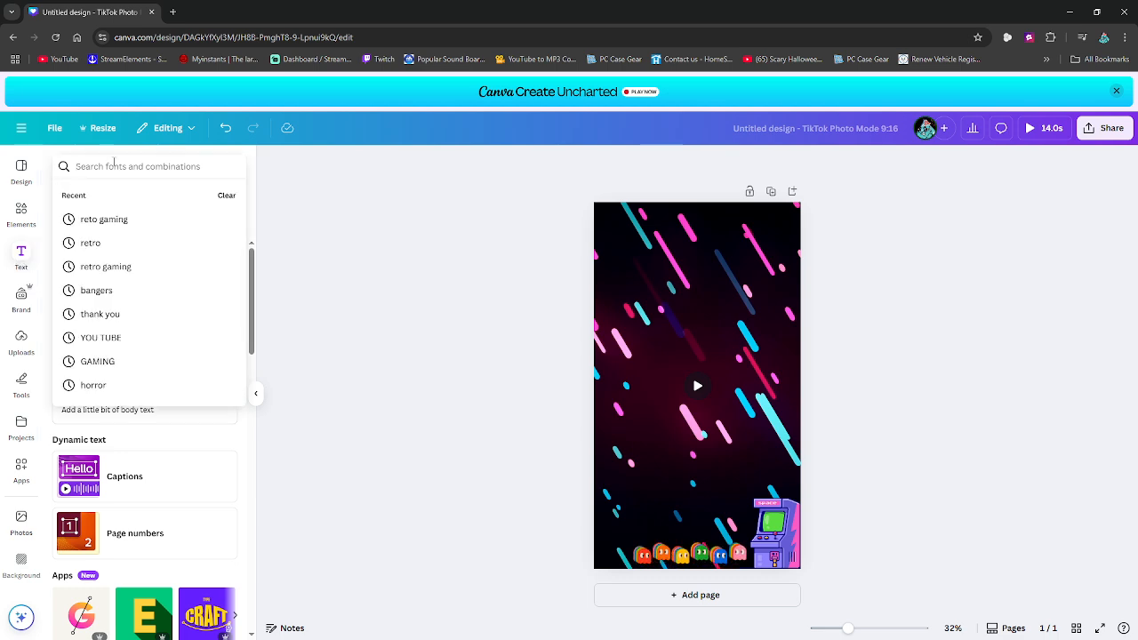
pyautogui.click(109, 220)
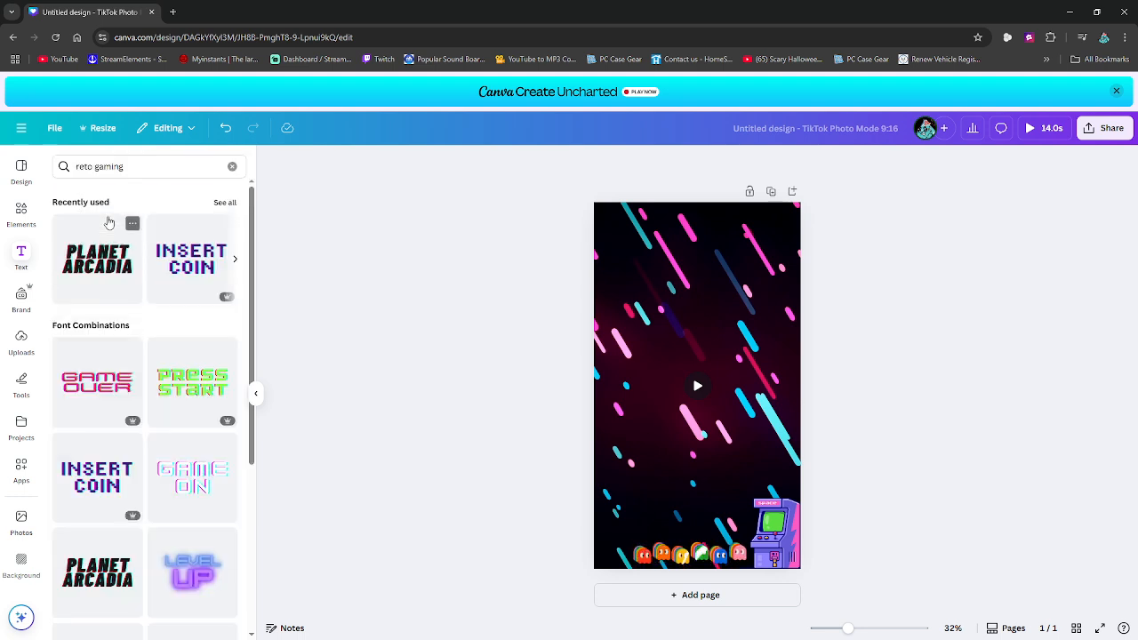
pyautogui.click(202, 264)
pyautogui.moveTo(672, 383); pyautogui.dragTo(669, 421)
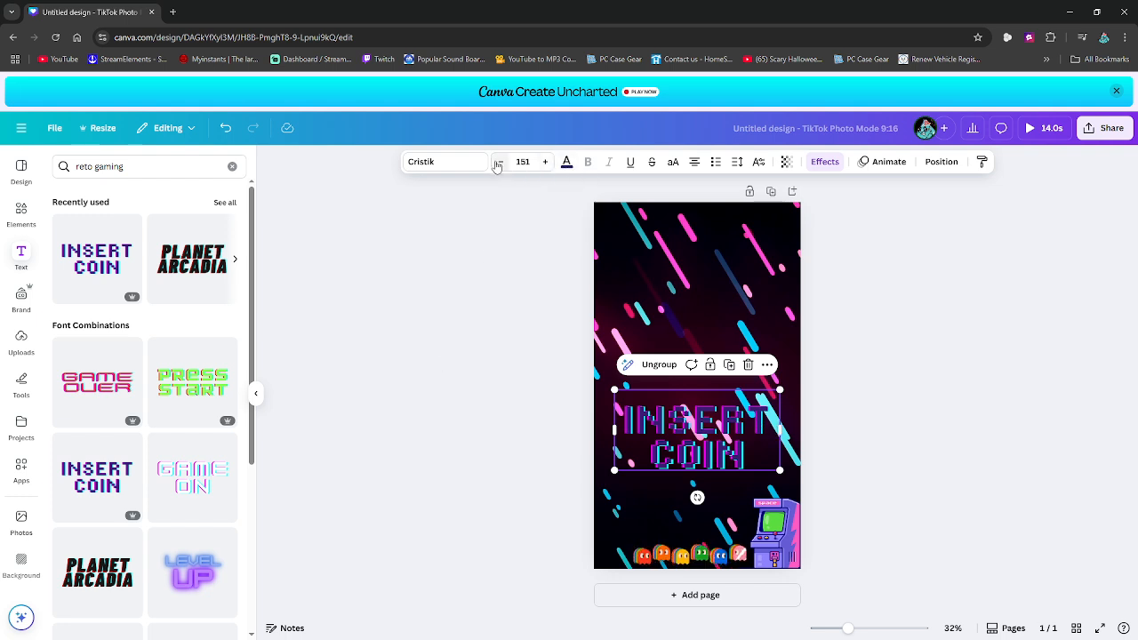
# - Try red, aqua blue and violet on the INSERT COIN text and settle on light orange
pyautogui.click(568, 164)
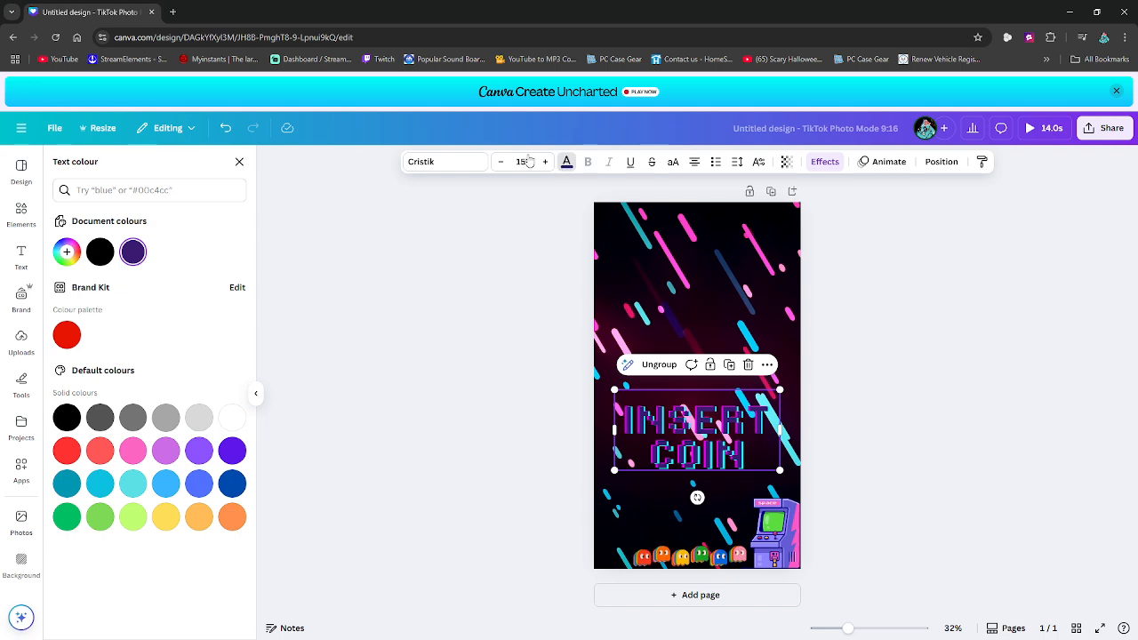
pyautogui.click(68, 336)
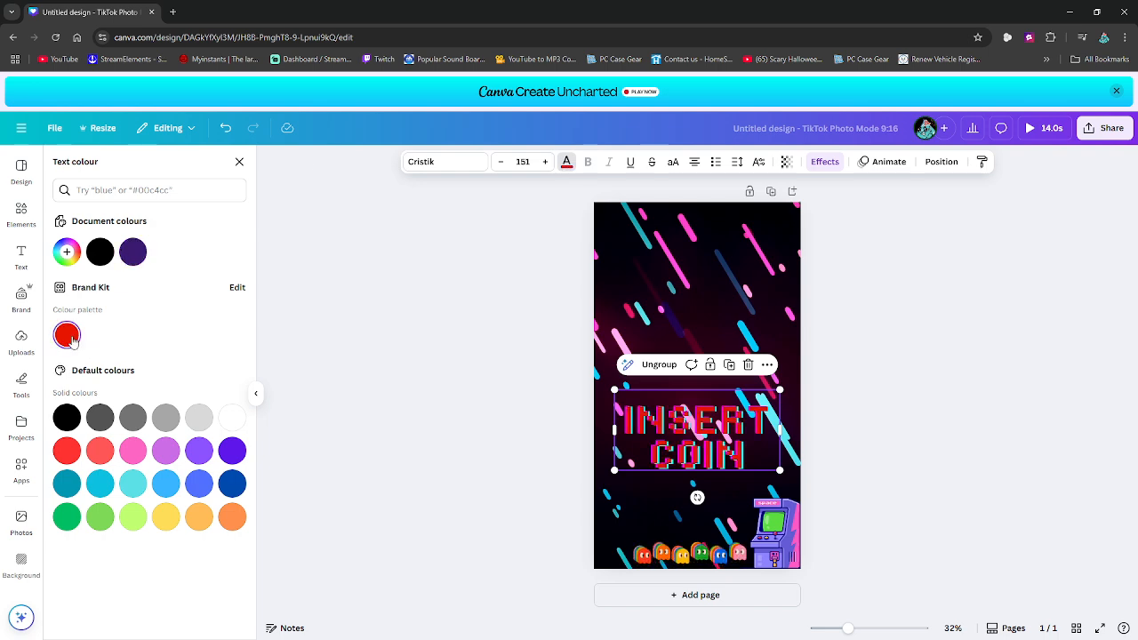
pyautogui.click(99, 485)
pyautogui.click(232, 451)
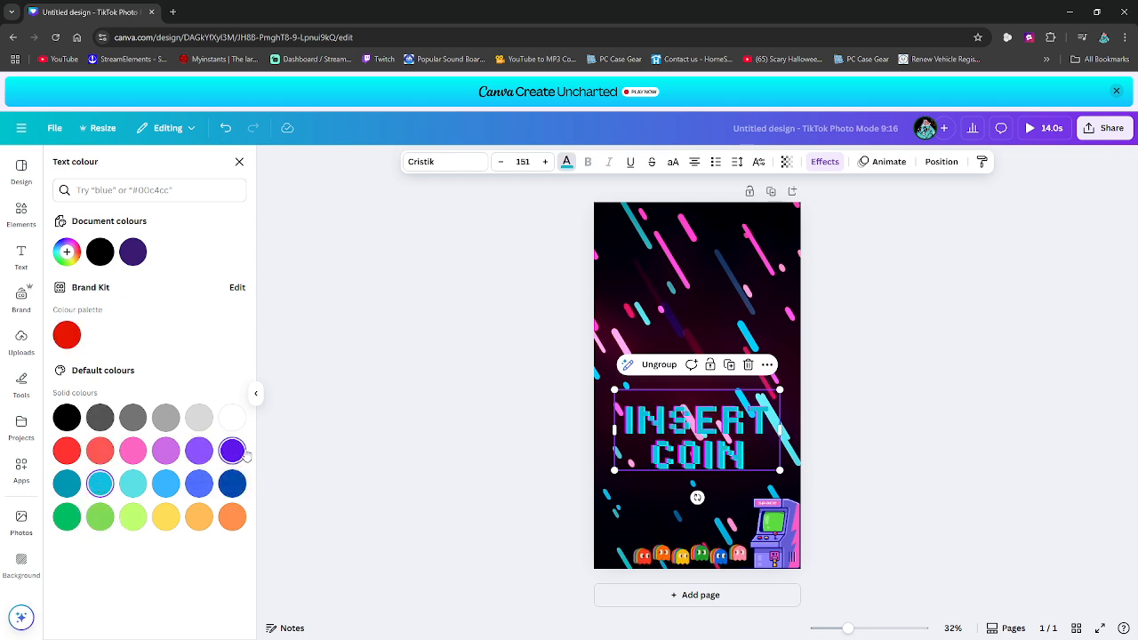
pyautogui.click(199, 514)
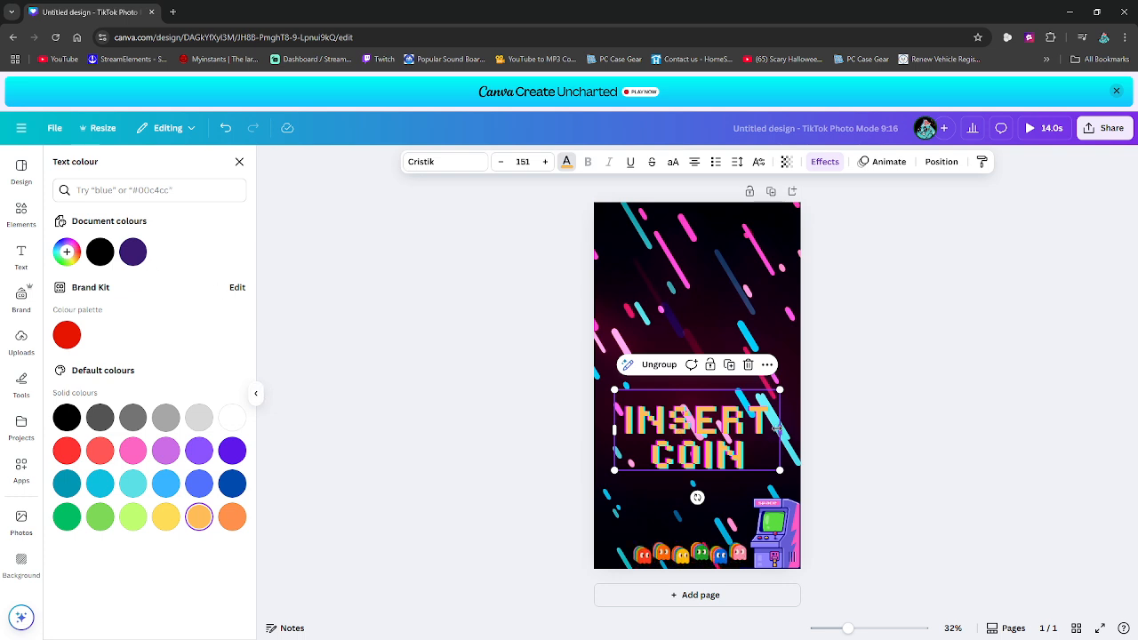
# - Widen the text group slightly and replace its two lines, INSERT and COIN, with PS2FAT and BOY
pyautogui.moveTo(791, 434); pyautogui.dragTo(805, 436)
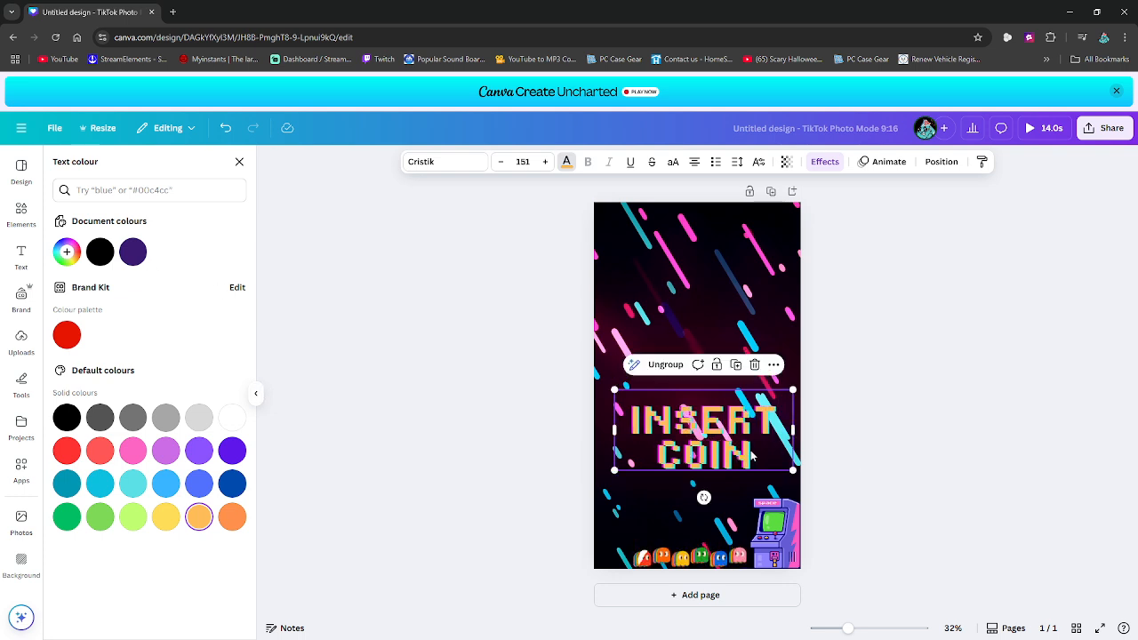
pyautogui.click(757, 461)
pyautogui.click(755, 457)
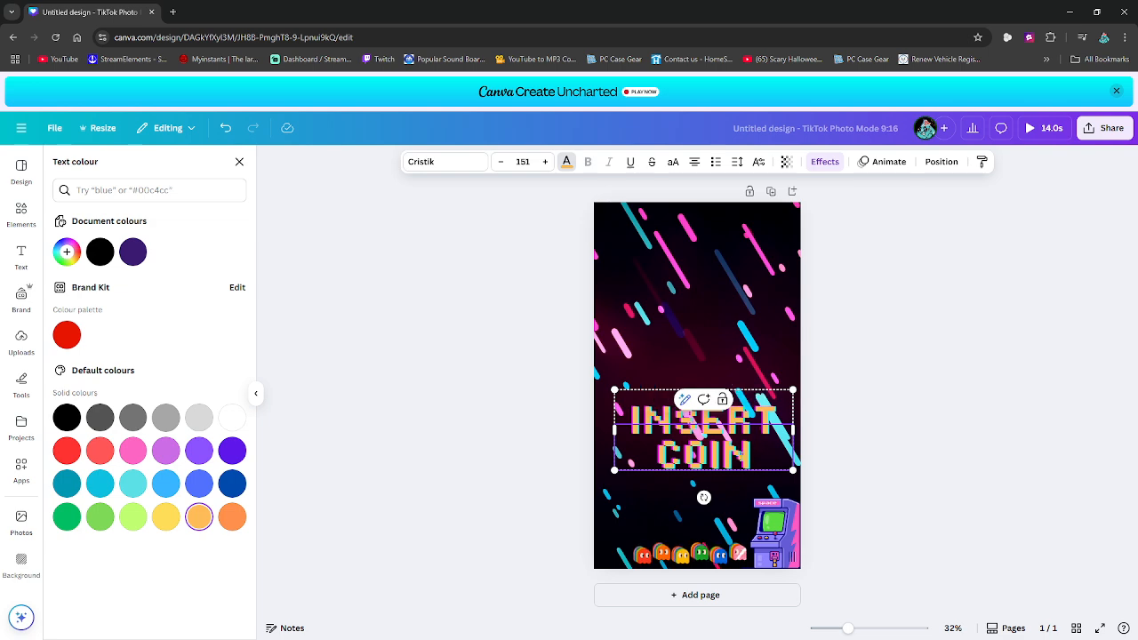
pyautogui.press('BackSpace')
pyautogui.press('BackSpace')
pyautogui.press('BackSpace')
pyautogui.press('BackSpace')
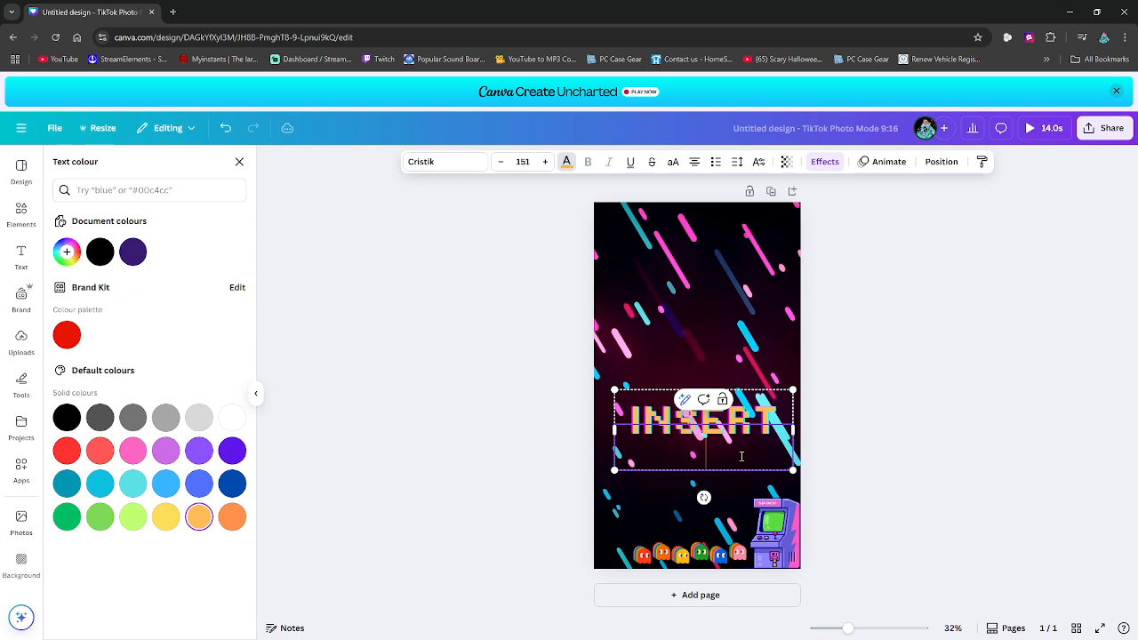
pyautogui.press('Escape')
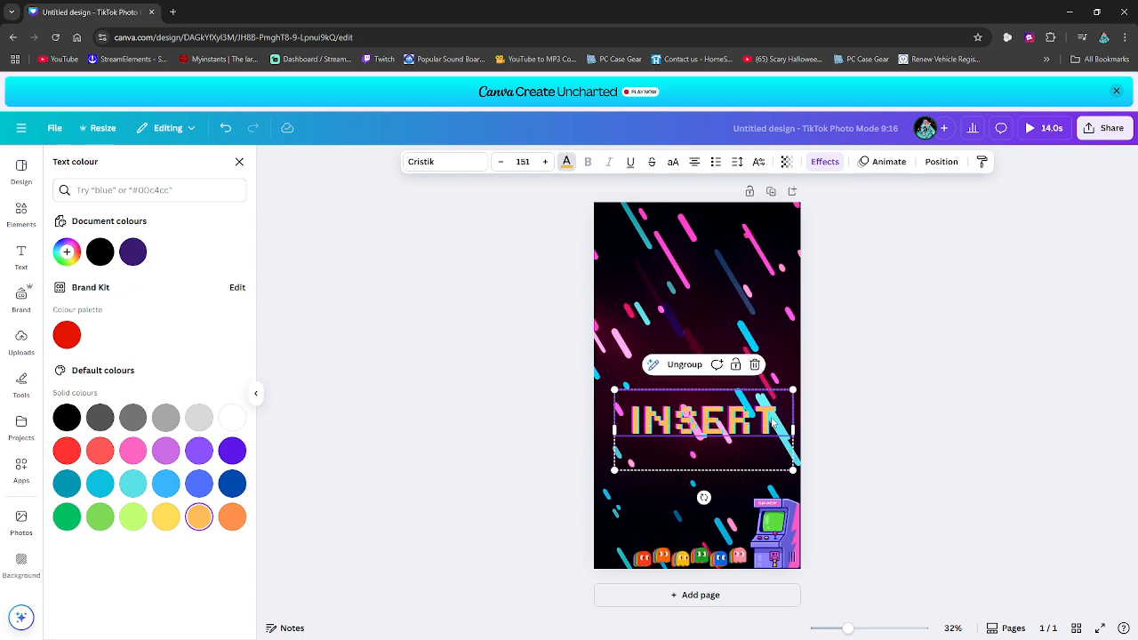
pyautogui.click(775, 413)
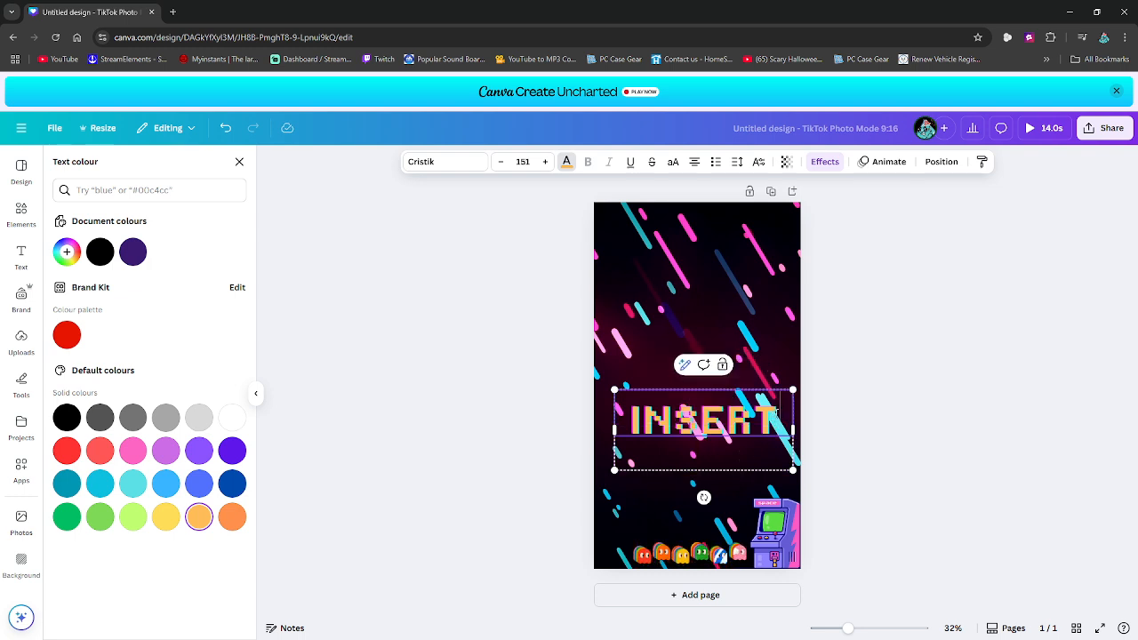
pyautogui.press('BackSpace')
pyautogui.press('BackSpace')
pyautogui.press('BackSpace')
pyautogui.press('BackSpace')
pyautogui.press('BackSpace')
pyautogui.press('BackSpace')
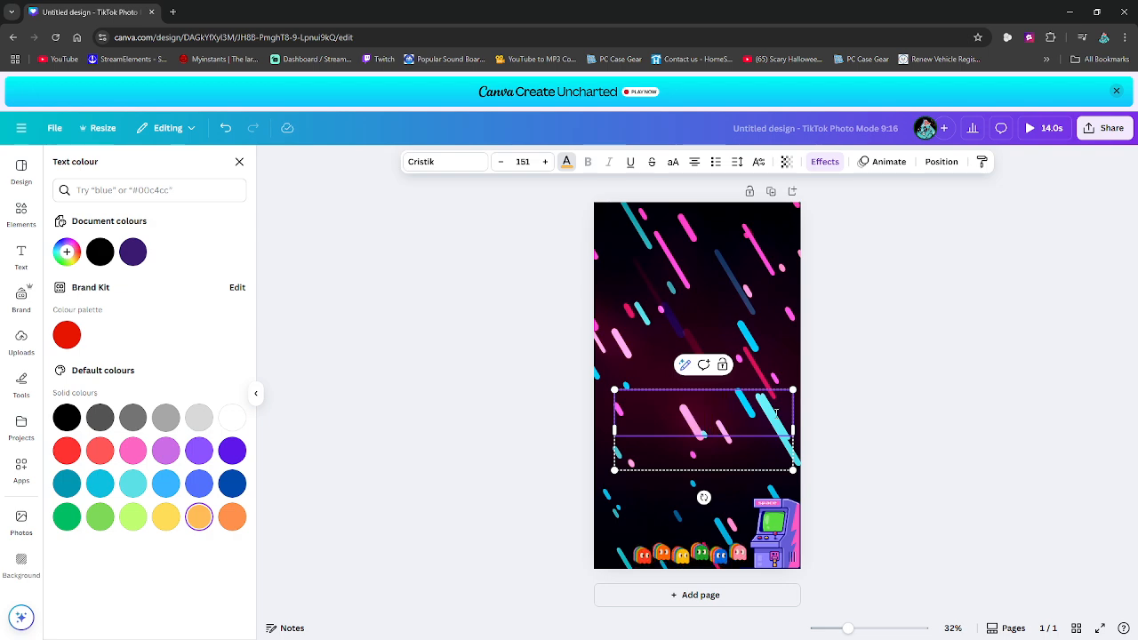
pyautogui.write('PS5FAT ')
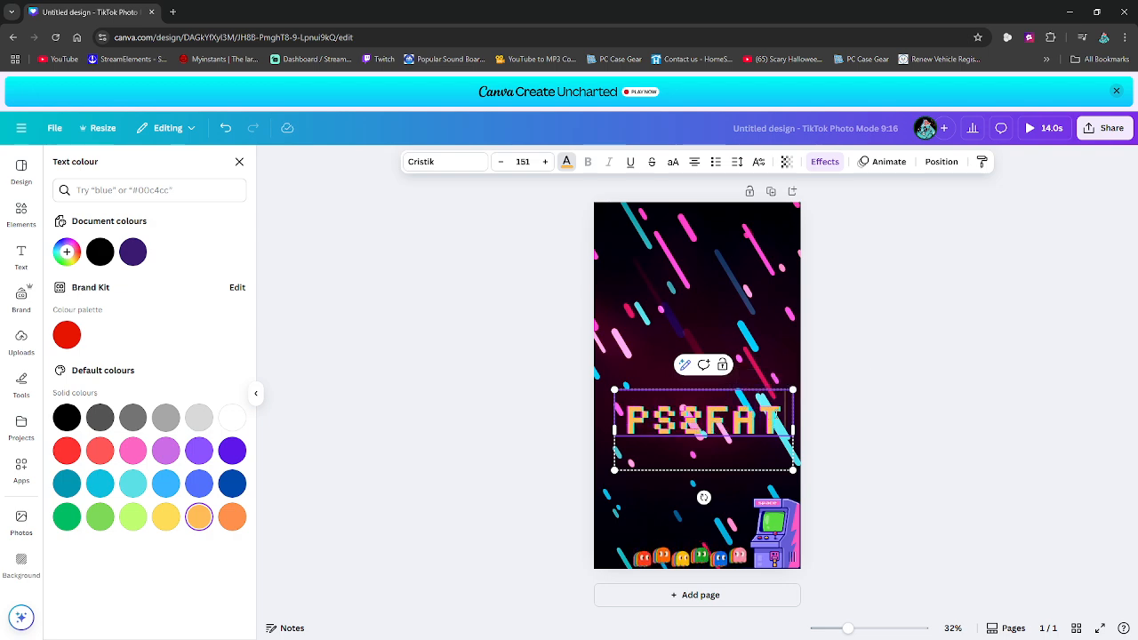
pyautogui.write('BOY')
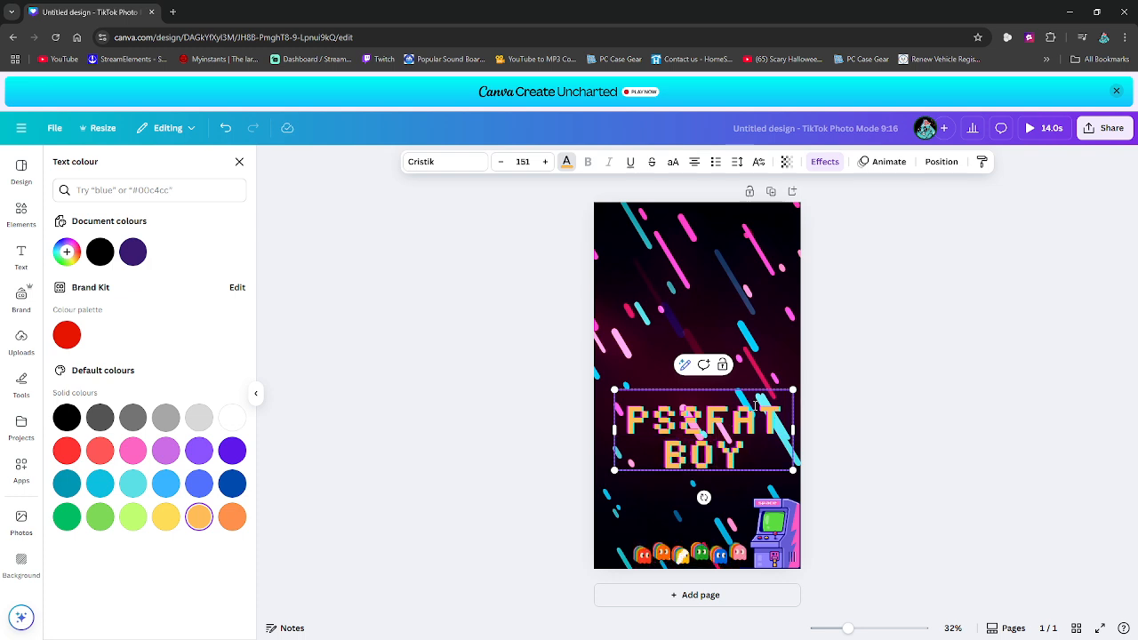
# - Fit PS2FATBOY on one line, shrink it to font size 75.7, and place it directly above the row of ghosts
pyautogui.moveTo(616, 430); pyautogui.dragTo(615, 406)
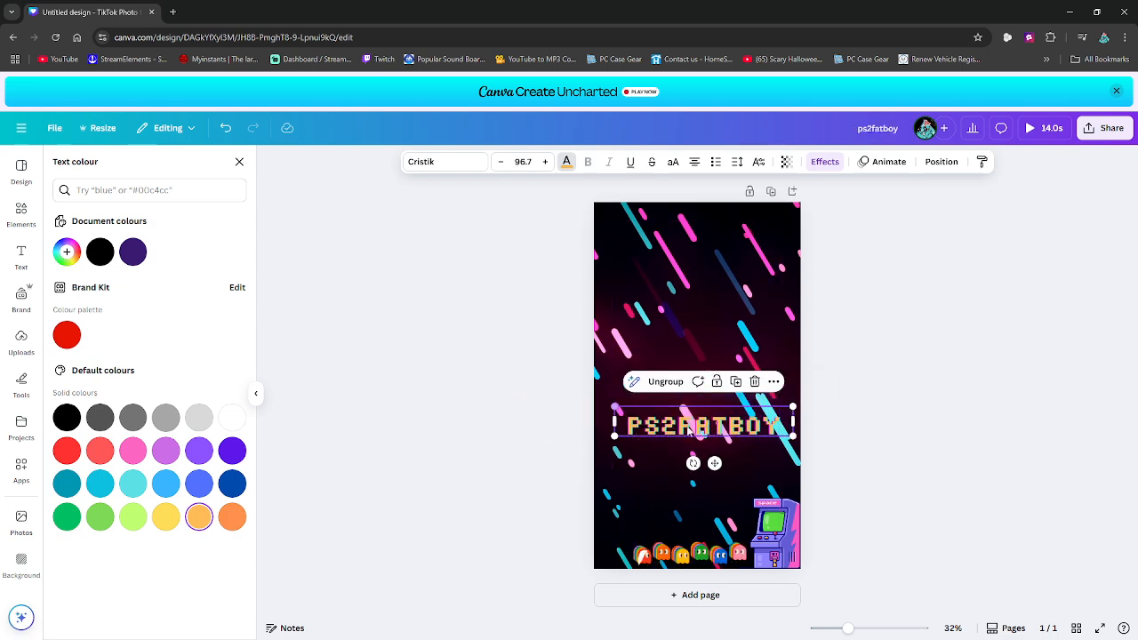
pyautogui.moveTo(698, 422); pyautogui.dragTo(692, 534)
pyautogui.moveTo(779, 513); pyautogui.dragTo(763, 525)
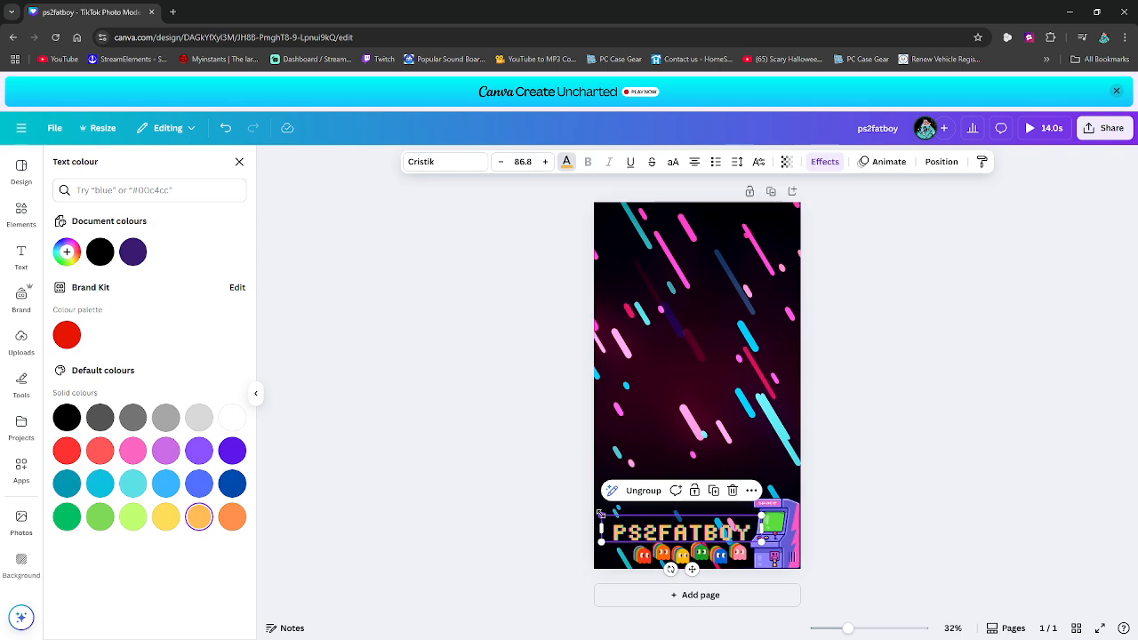
pyautogui.moveTo(601, 514); pyautogui.dragTo(619, 531)
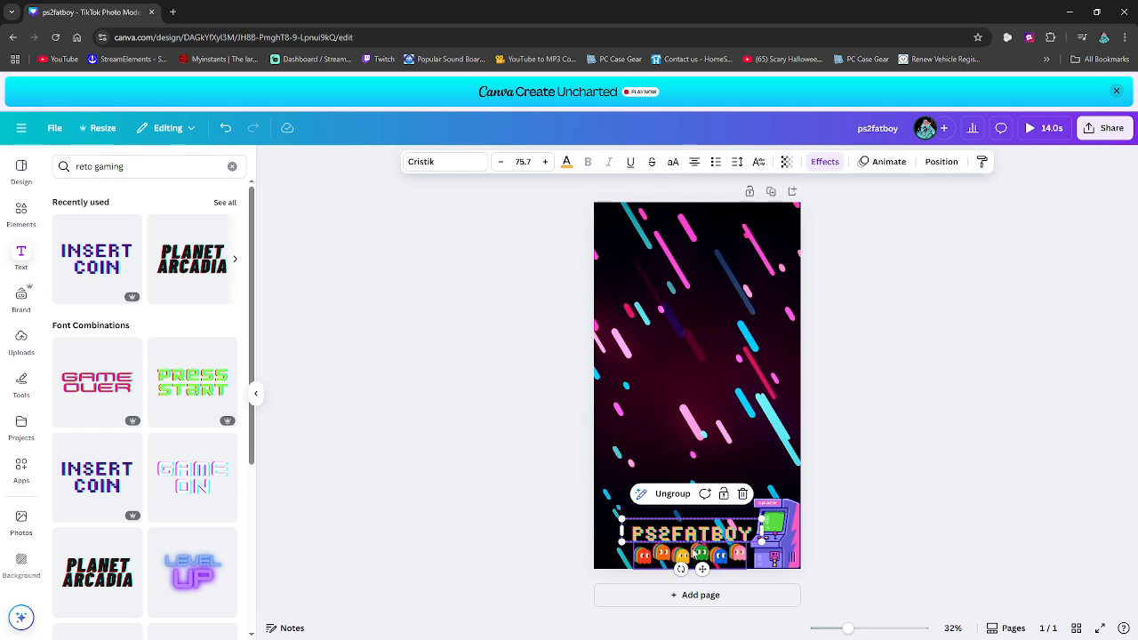
pyautogui.click(977, 311)
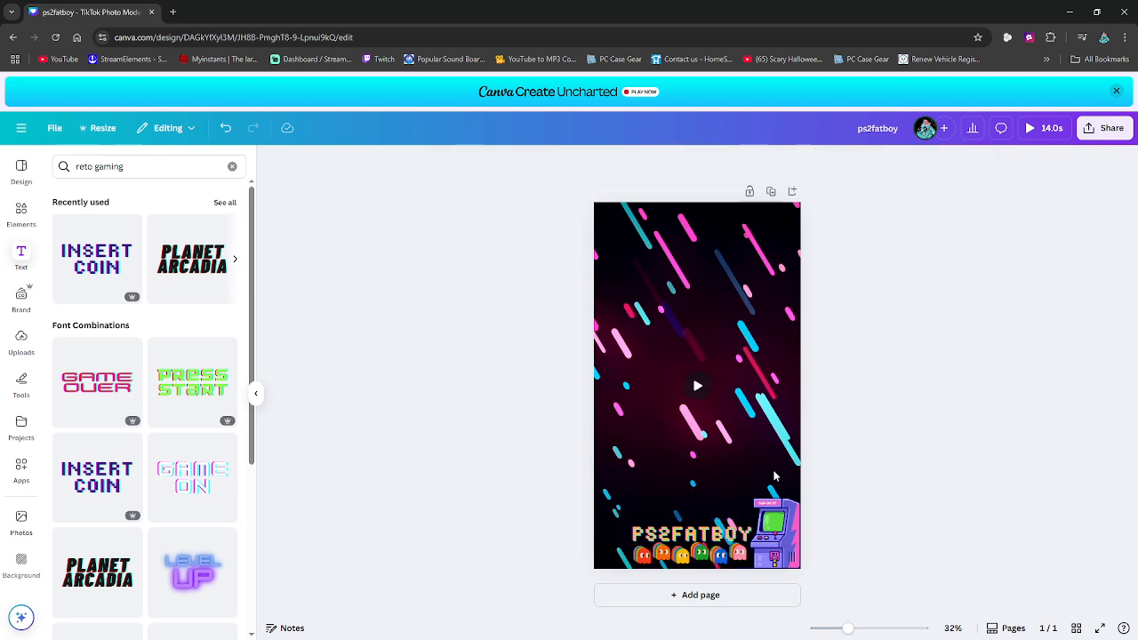
# - Apply the Shift animation to the PS2FATBOY text, playing on enter with the Word writing style
pyautogui.click(694, 536)
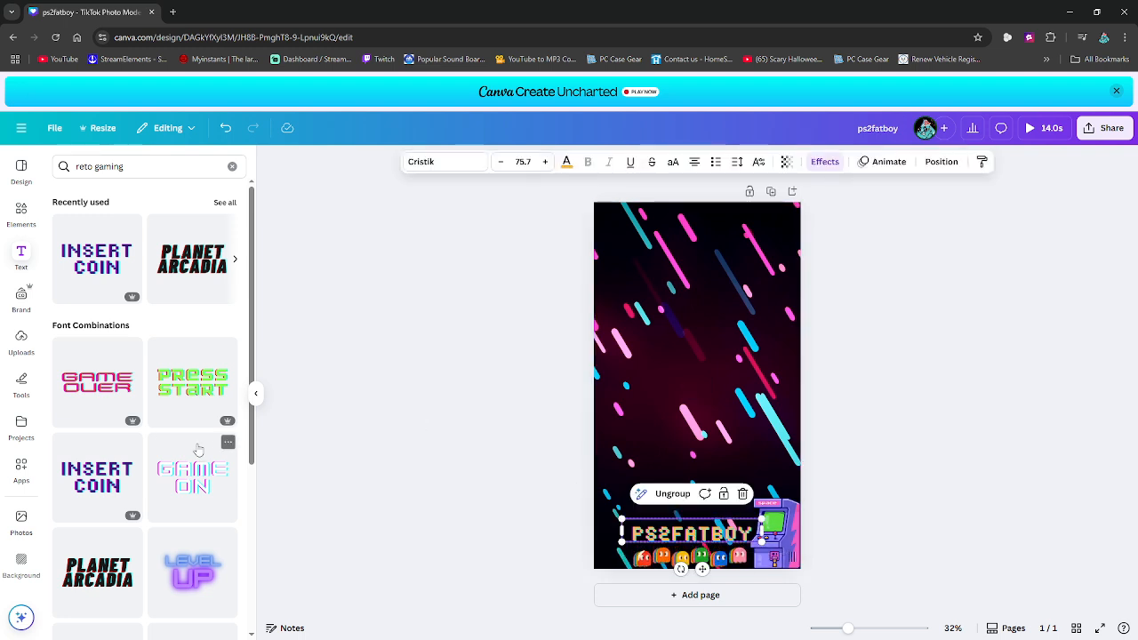
pyautogui.scroll(-2, 198, 449)
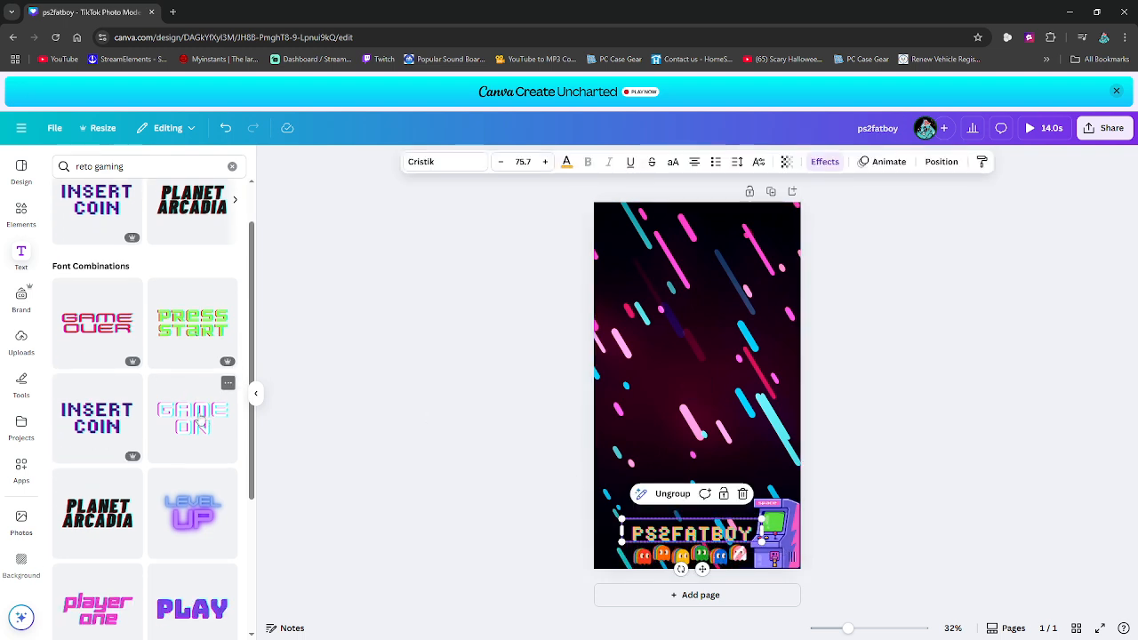
pyautogui.click(879, 162)
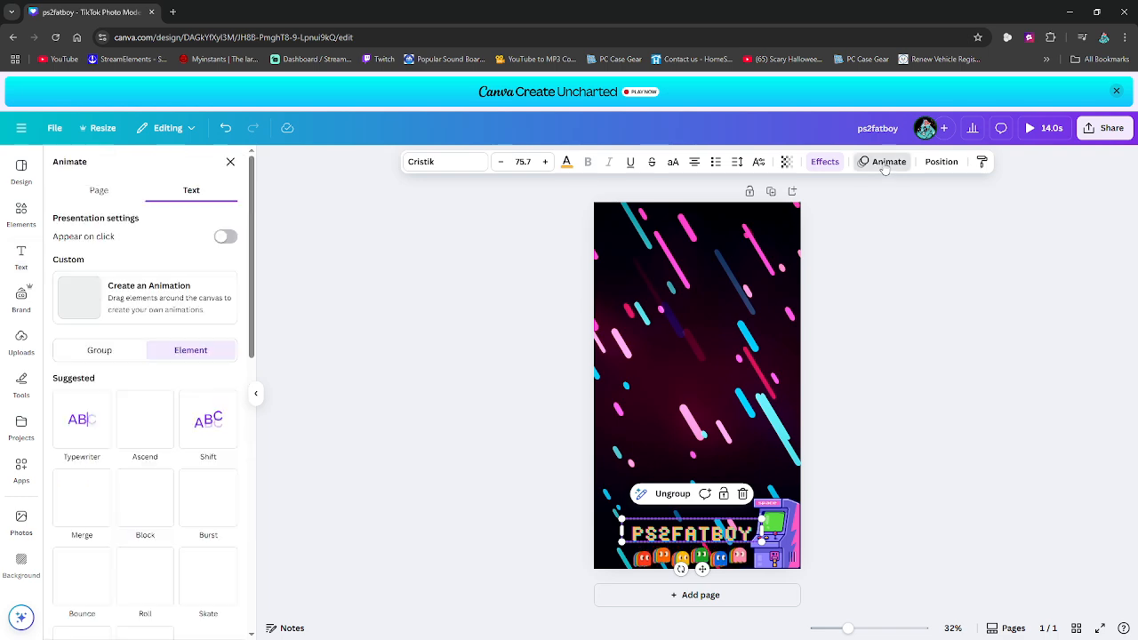
pyautogui.click(203, 413)
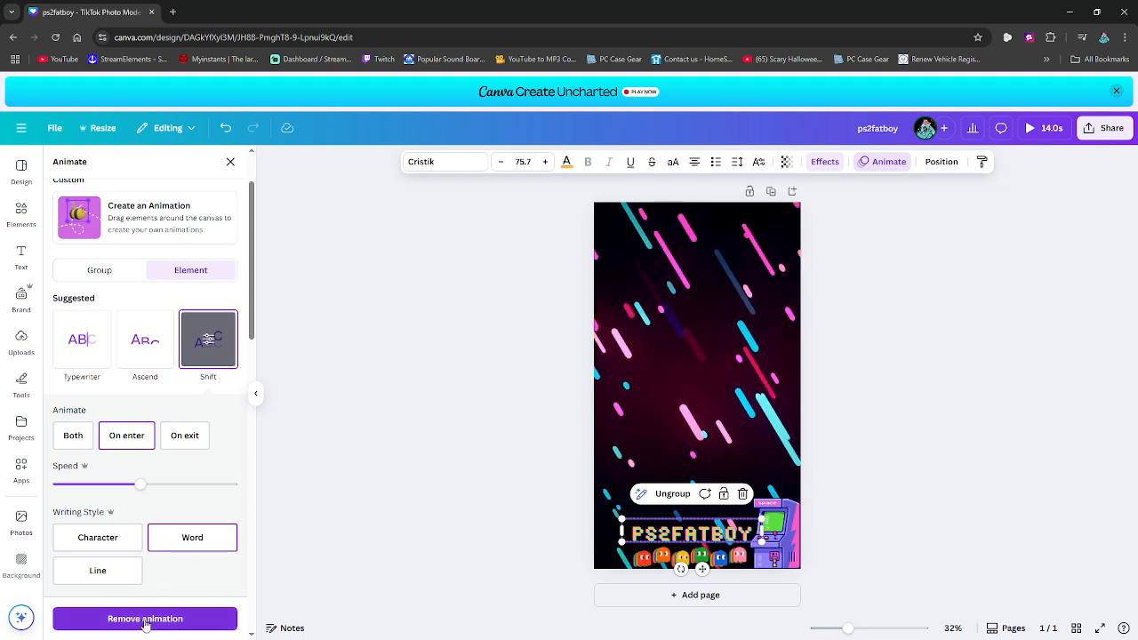
# - Set the text colour of the PS2FATBOY text group to solid black
pyautogui.click(438, 520)
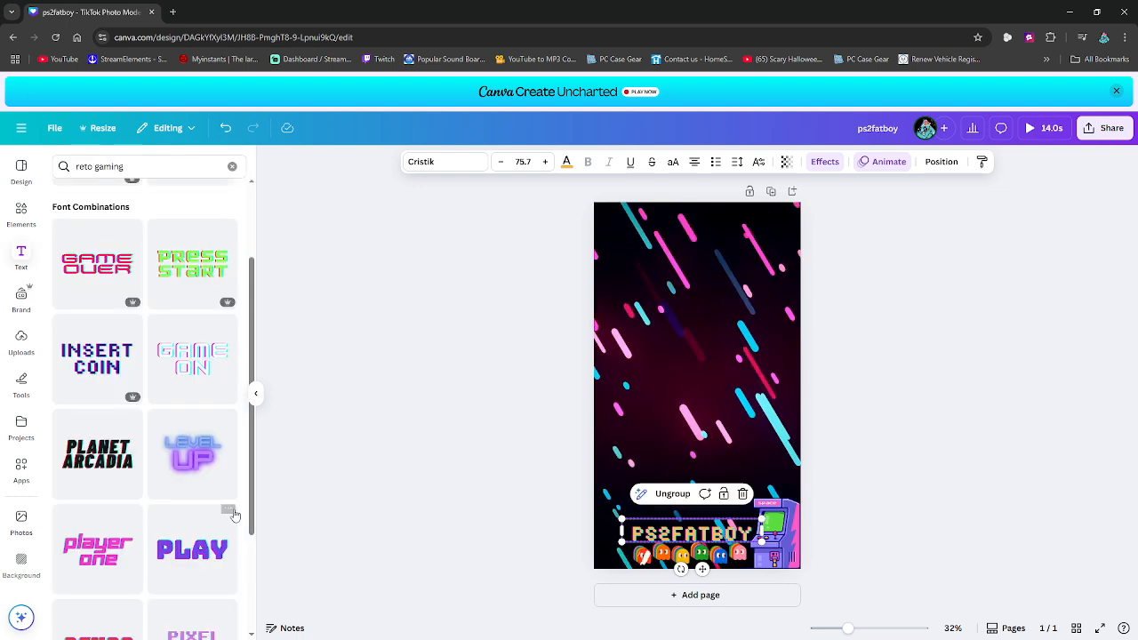
pyautogui.scroll(-2, 240, 533)
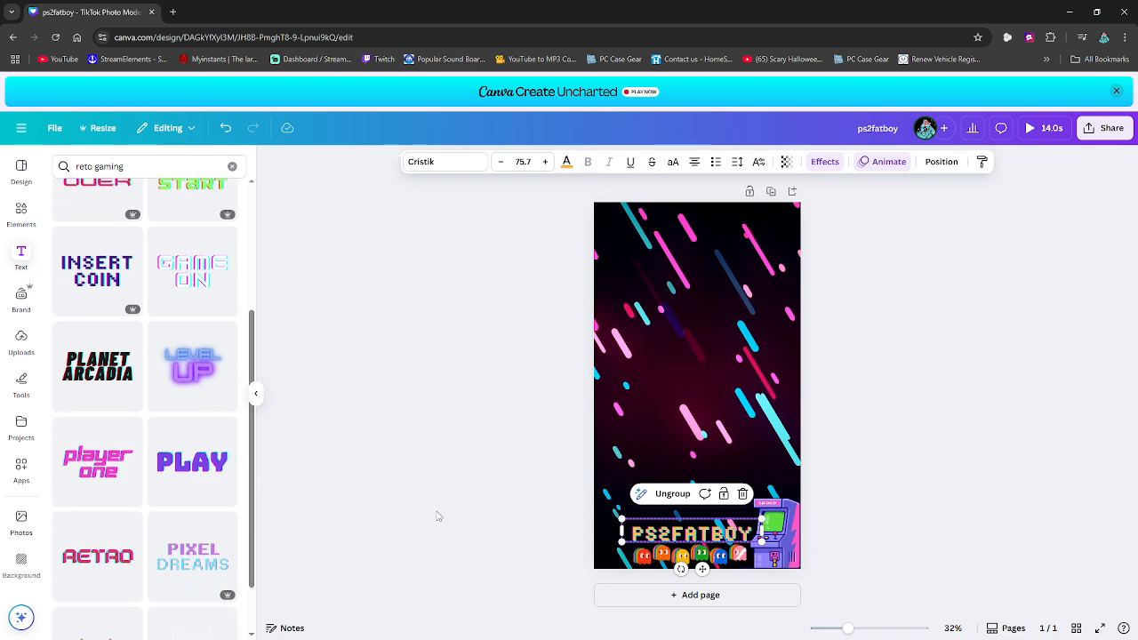
pyautogui.click(567, 164)
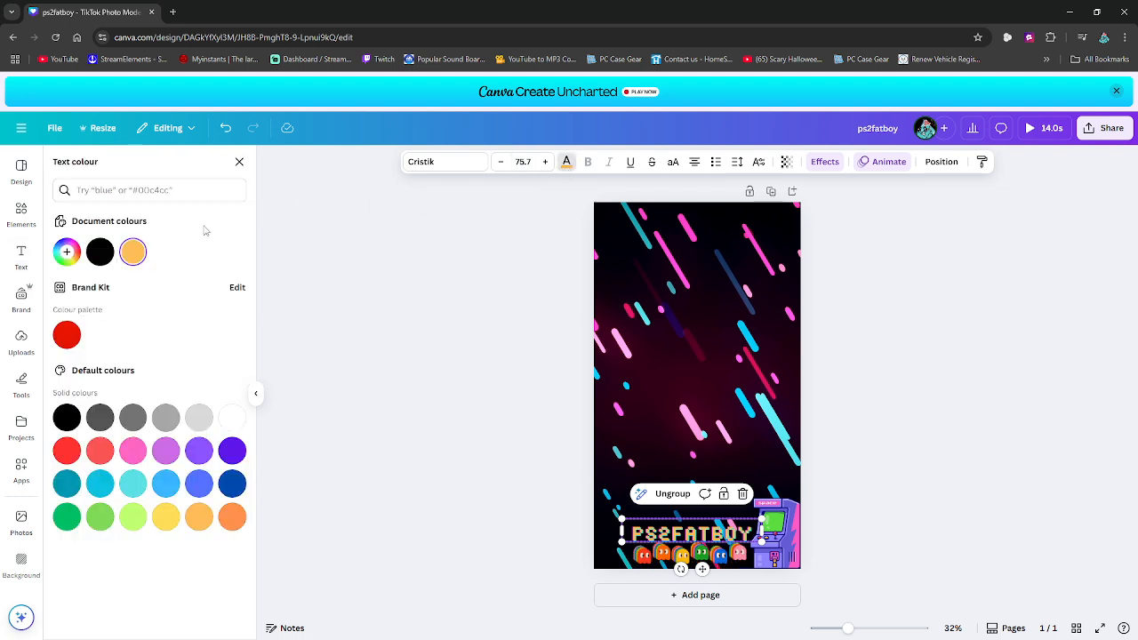
pyautogui.click(100, 253)
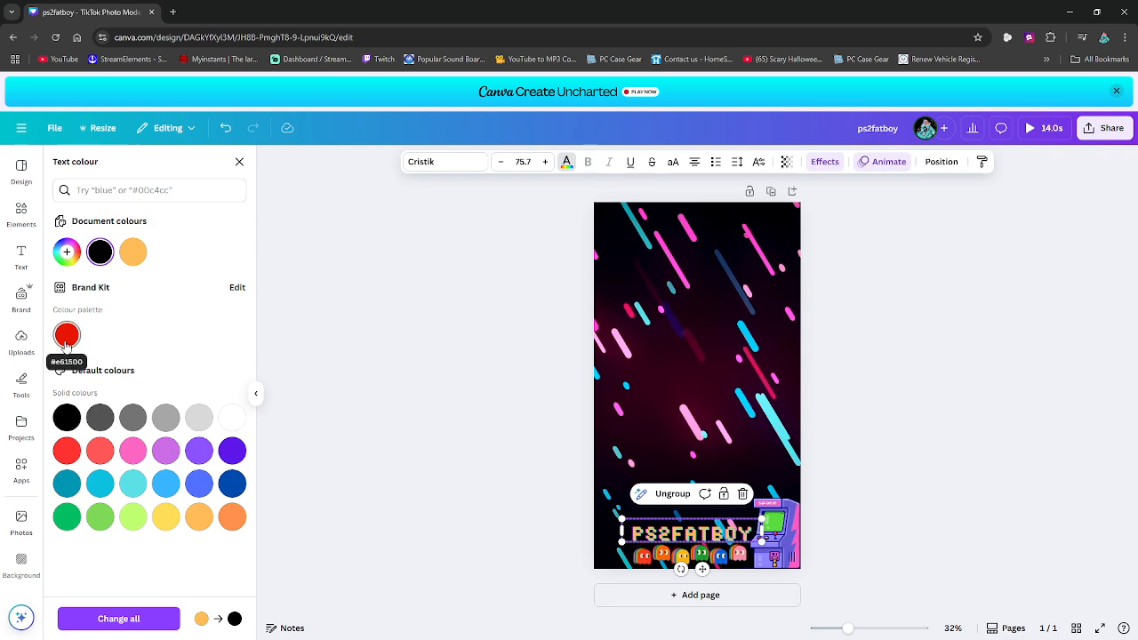
pyautogui.click(67, 418)
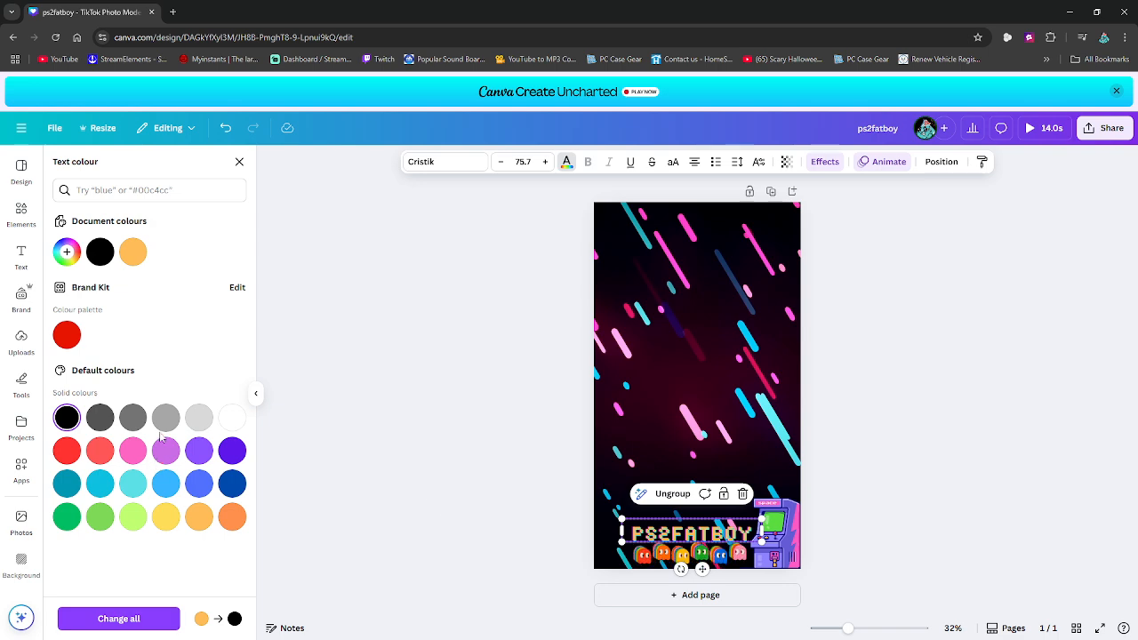
# - Change the PS2FATBOY text effect from Glitch to Outline with a thickness of 50
pyautogui.click(831, 169)
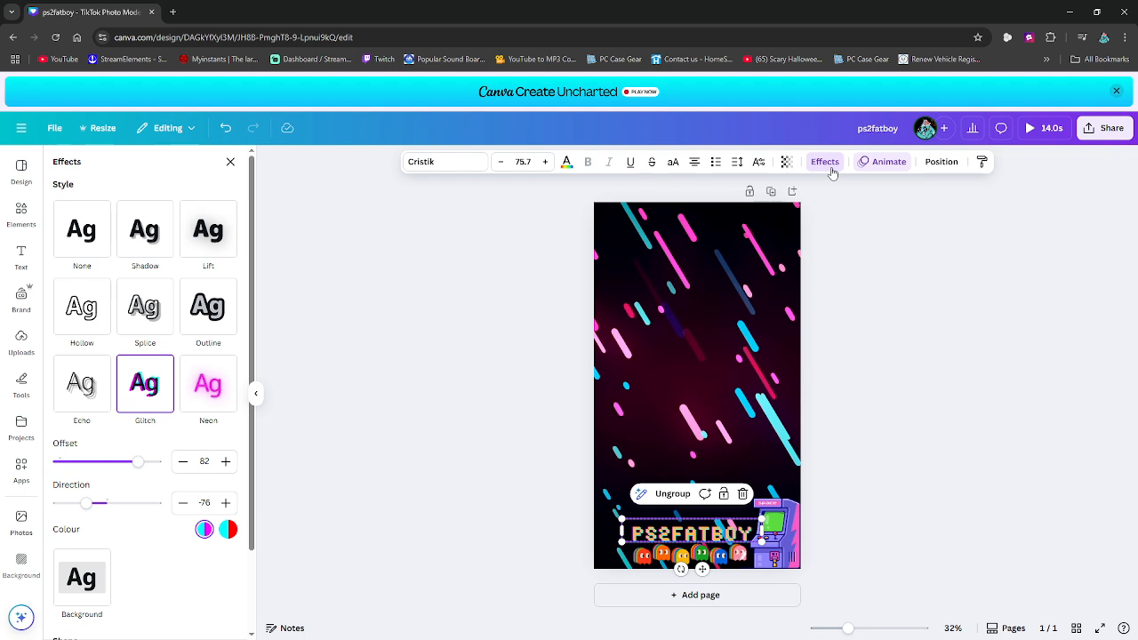
pyautogui.click(219, 387)
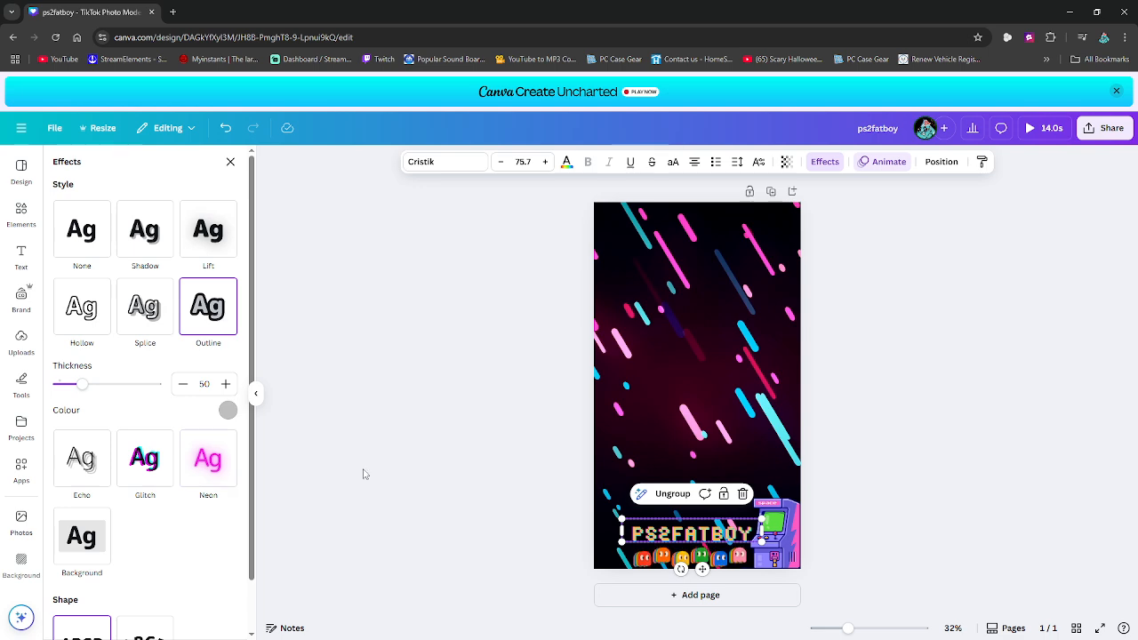
pyautogui.click(753, 534)
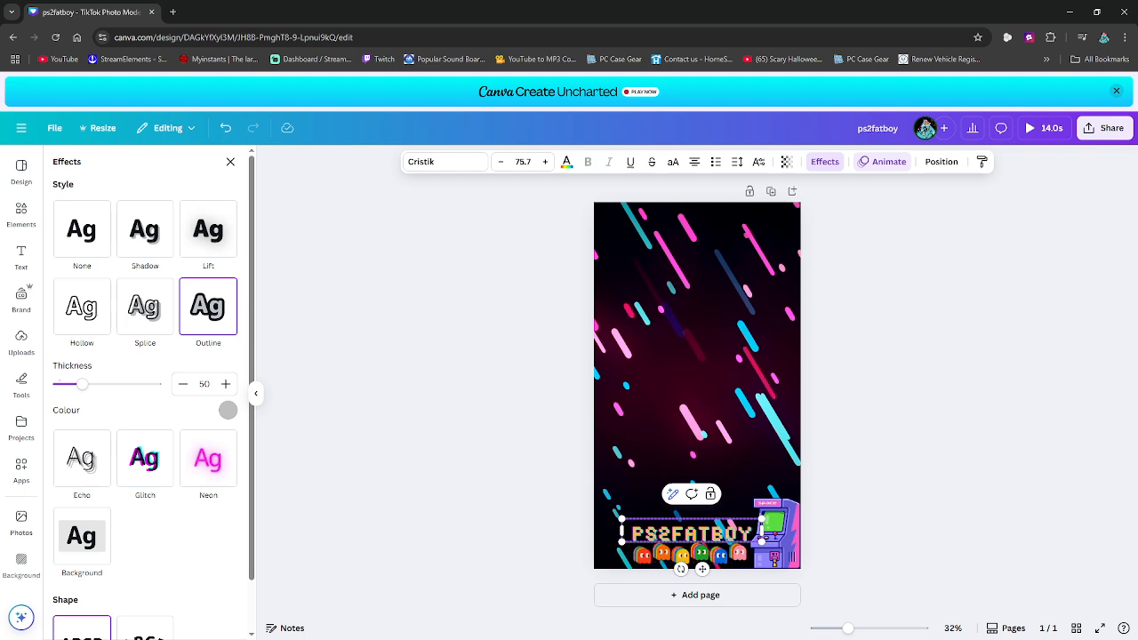
pyautogui.click(627, 489)
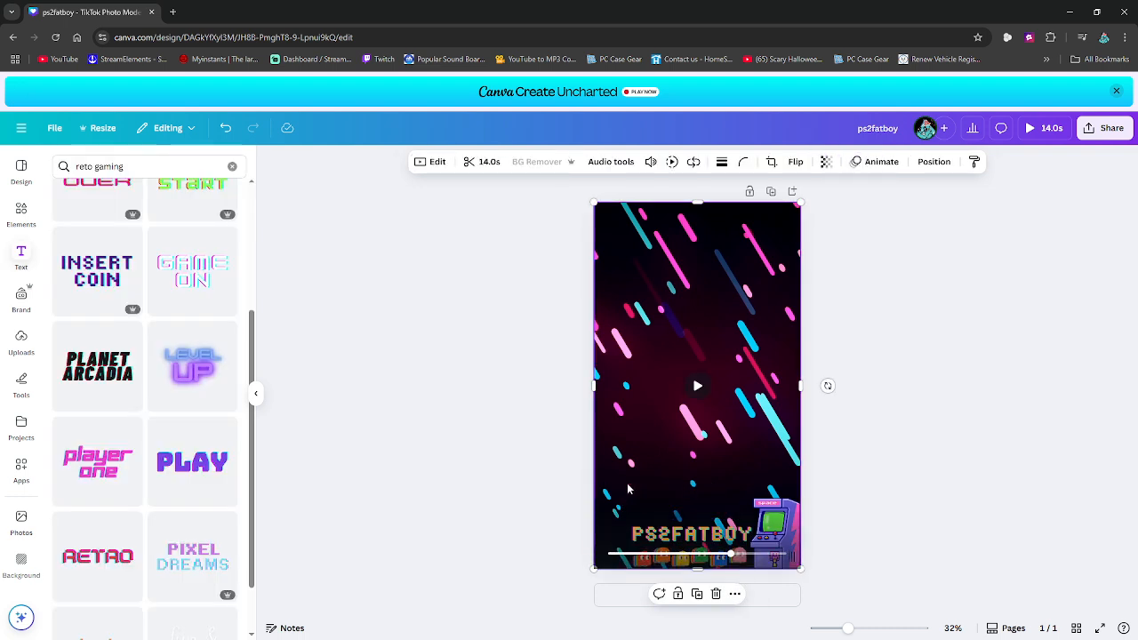
# - Move the PS2FATBOY text up slightly so a gap separates it from the row of ghosts
pyautogui.click(636, 532)
pyautogui.click(637, 533)
pyautogui.moveTo(637, 533); pyautogui.dragTo(642, 525)
pyautogui.moveTo(762, 526); pyautogui.dragTo(748, 526)
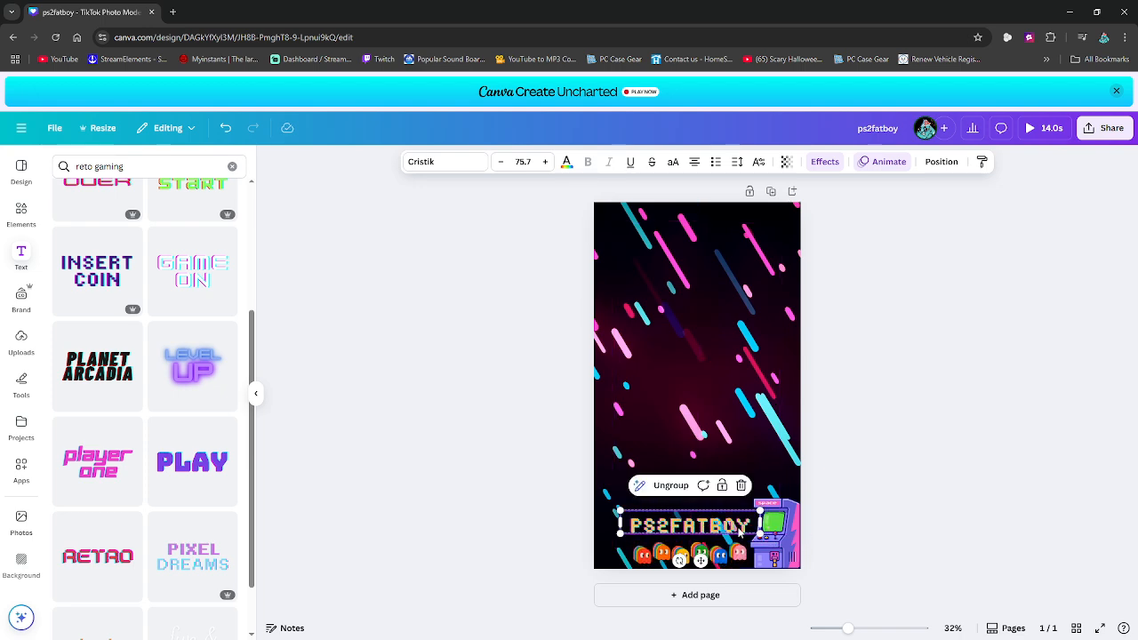
pyautogui.click(449, 432)
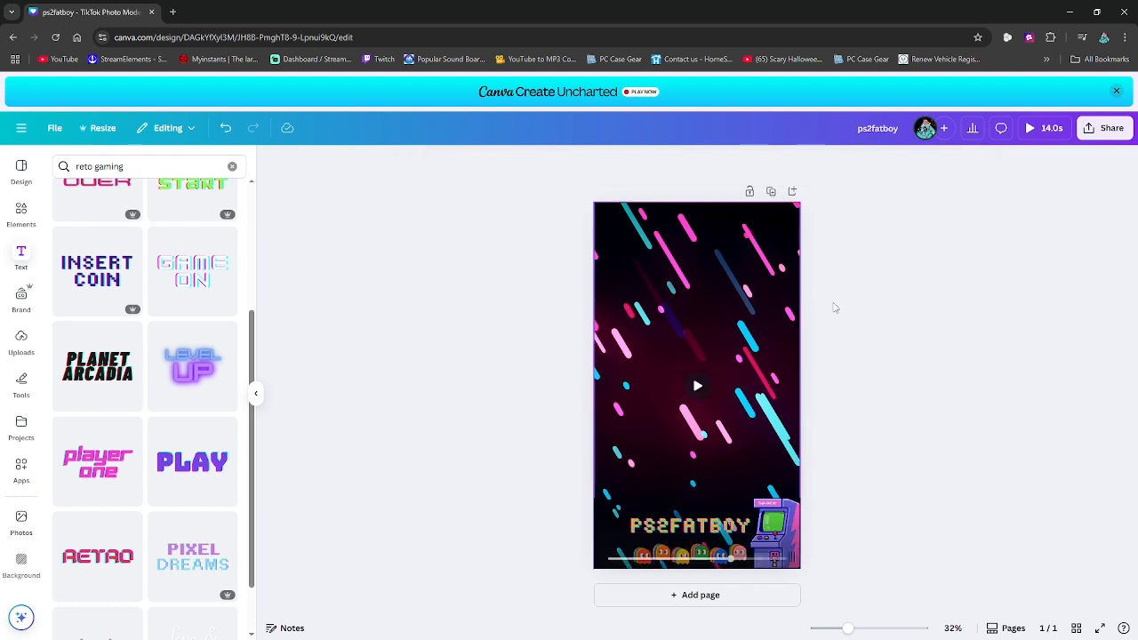
# - Play the background video, lower the PS2FATBOY text to just above the ghosts, and widen its box slightly
pyautogui.click(694, 388)
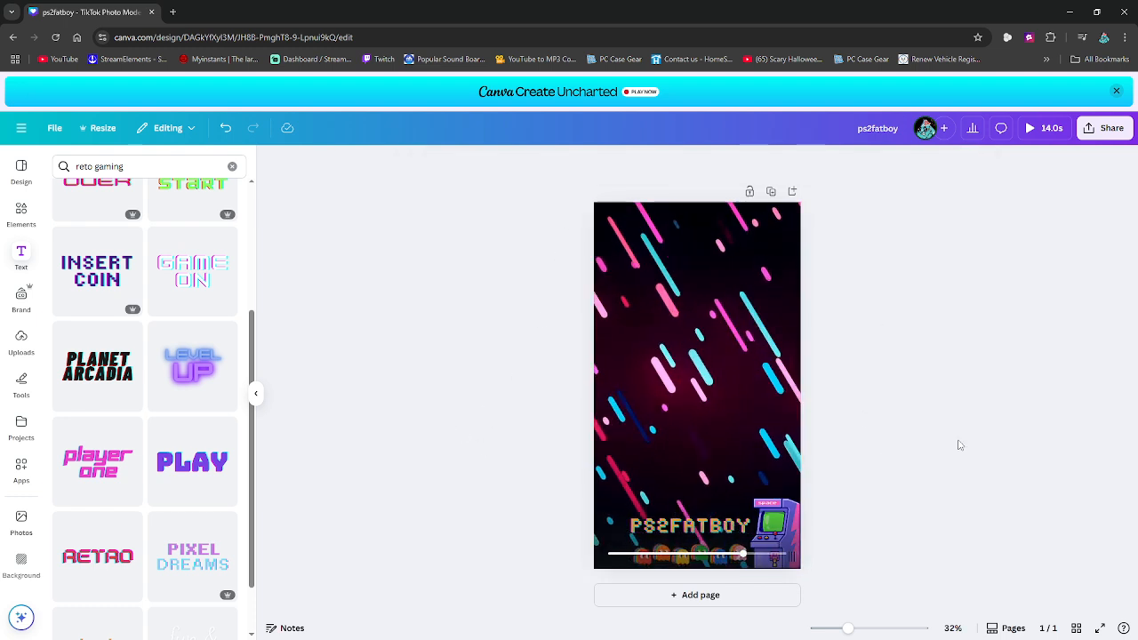
pyautogui.click(689, 532)
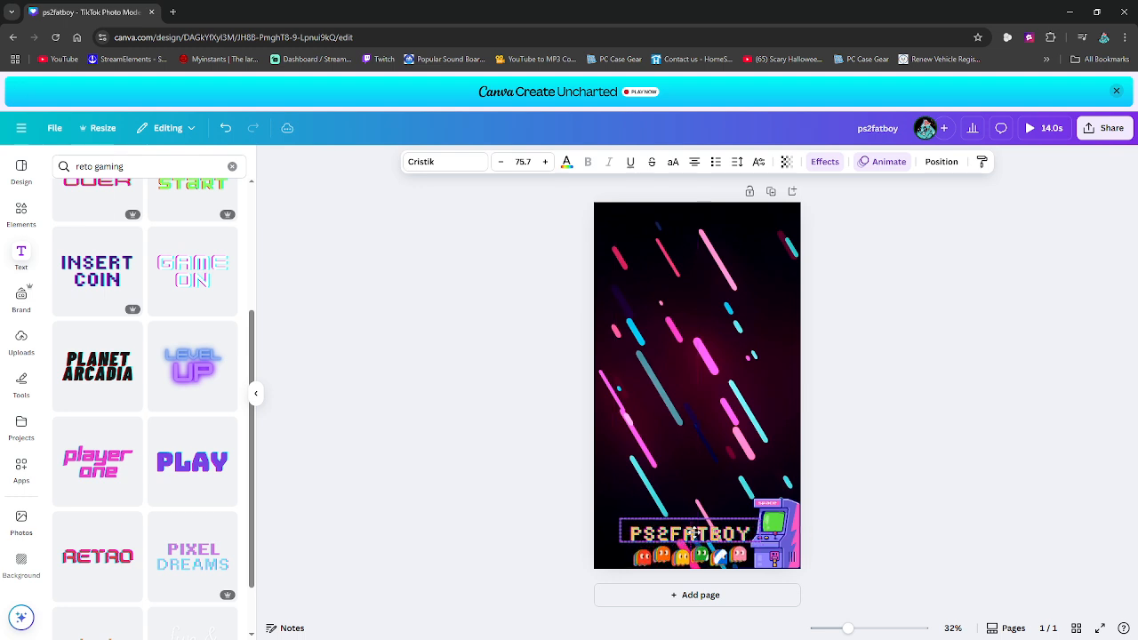
pyautogui.moveTo(691, 532); pyautogui.dragTo(697, 533)
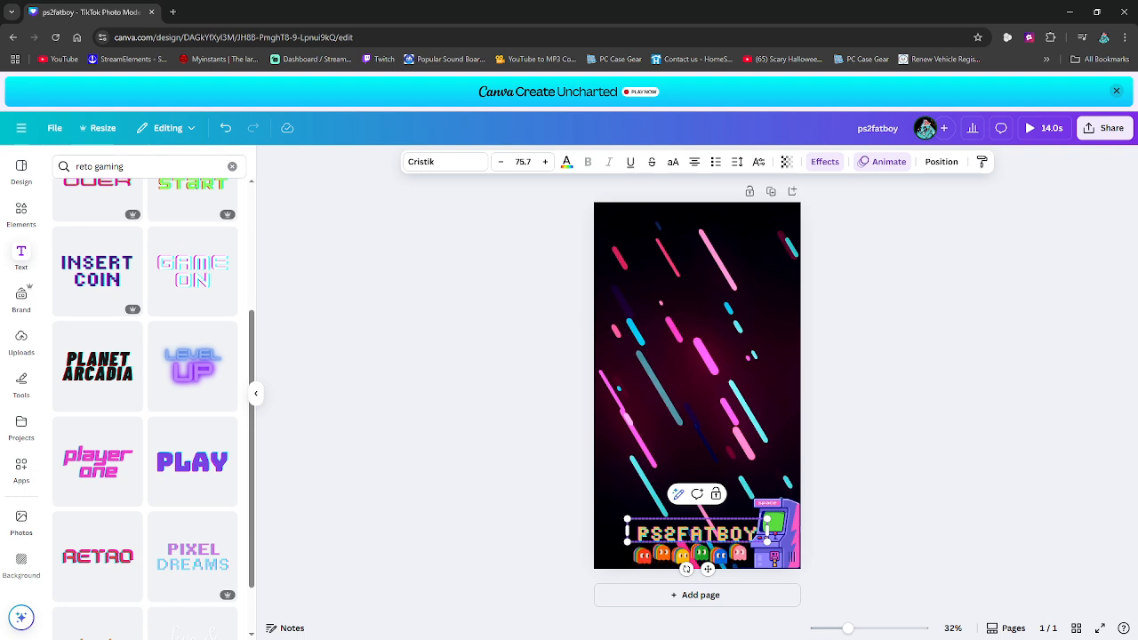
pyautogui.moveTo(626, 531); pyautogui.dragTo(622, 533)
pyautogui.click(875, 471)
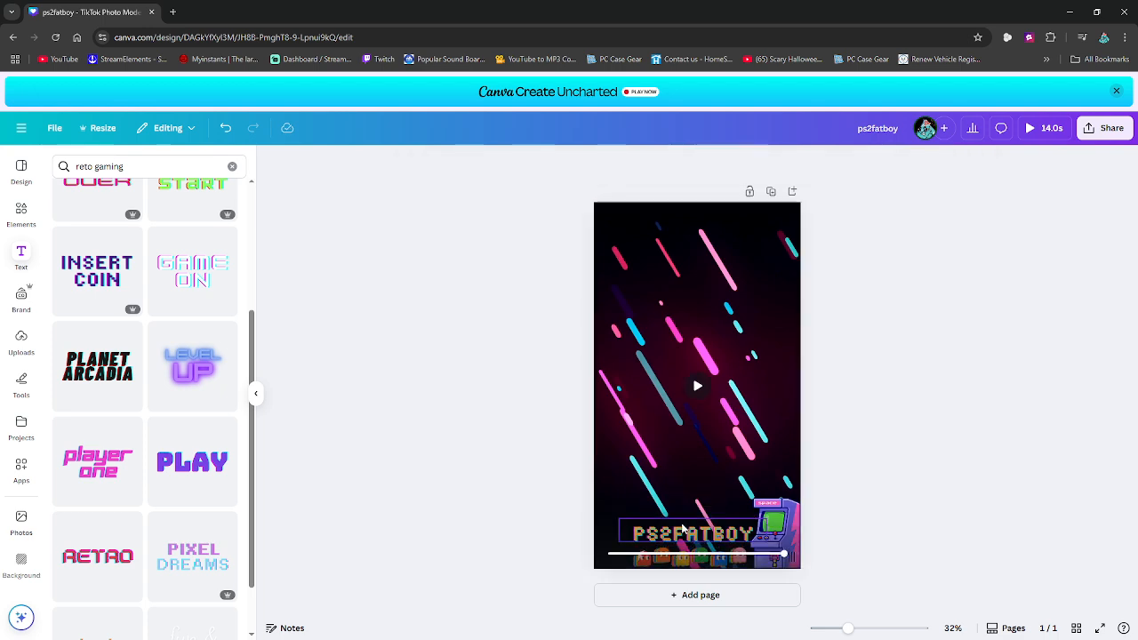
pyautogui.click(683, 529)
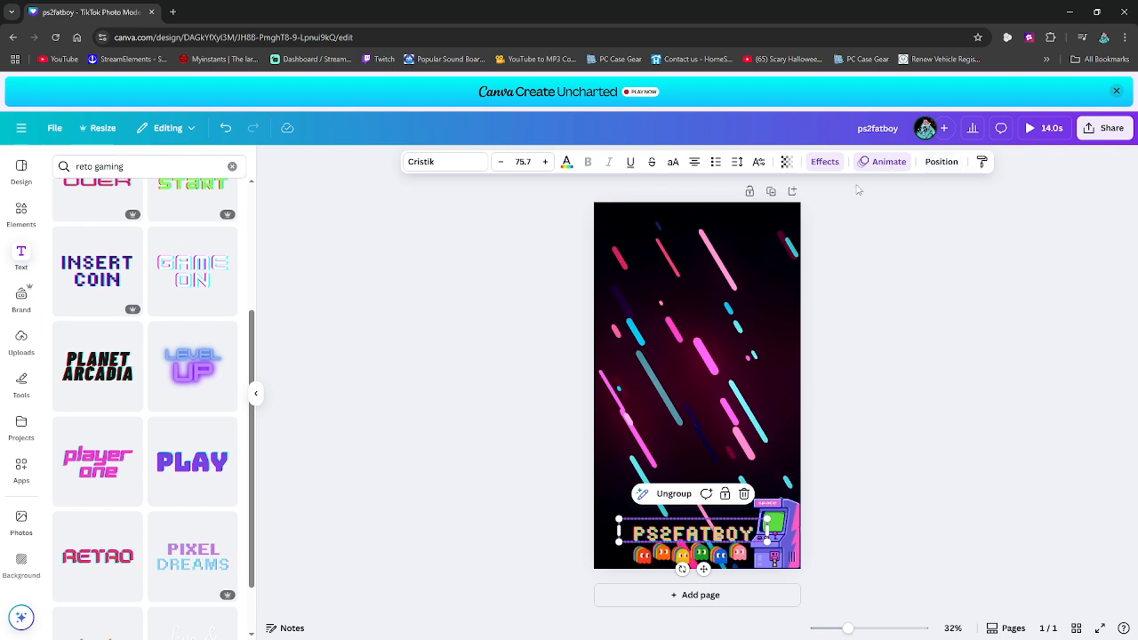
pyautogui.click(819, 161)
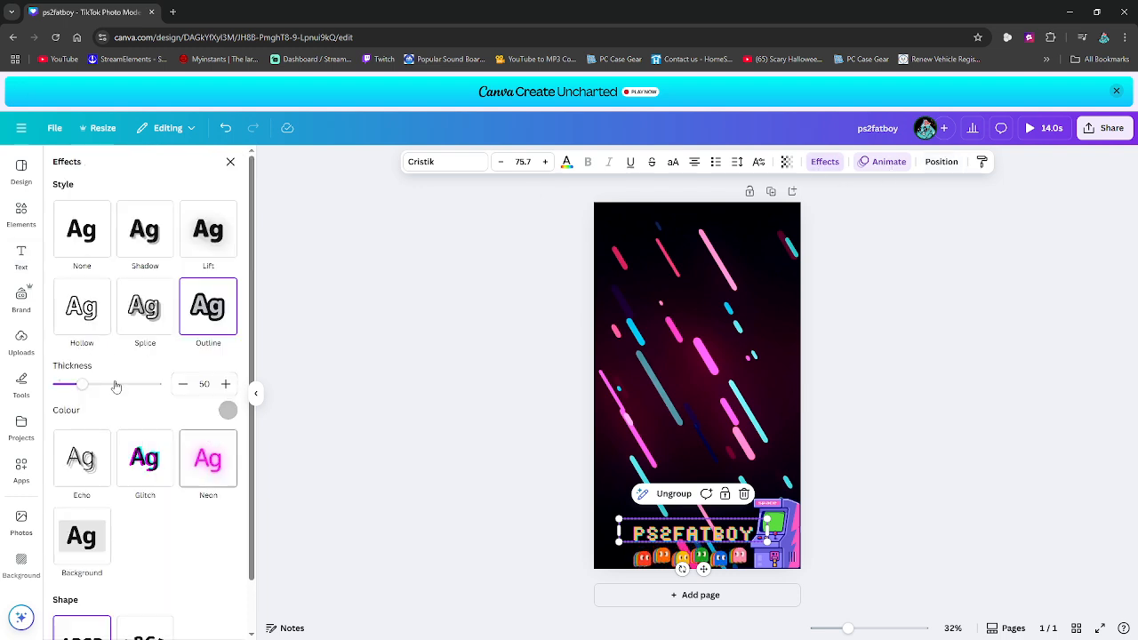
pyautogui.click(447, 333)
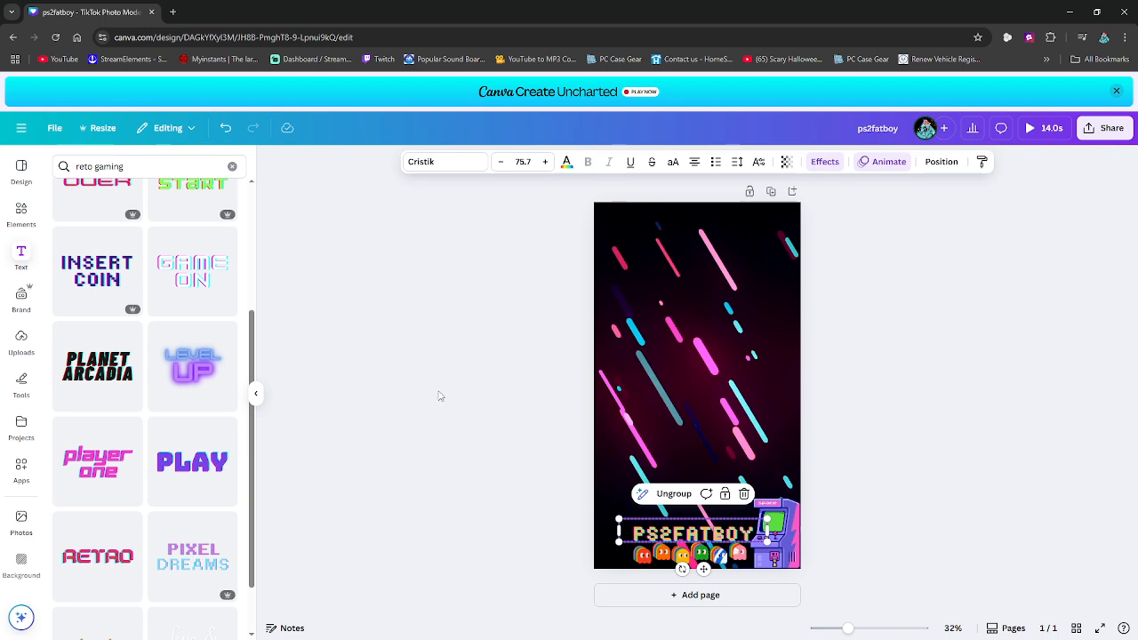
pyautogui.click(880, 410)
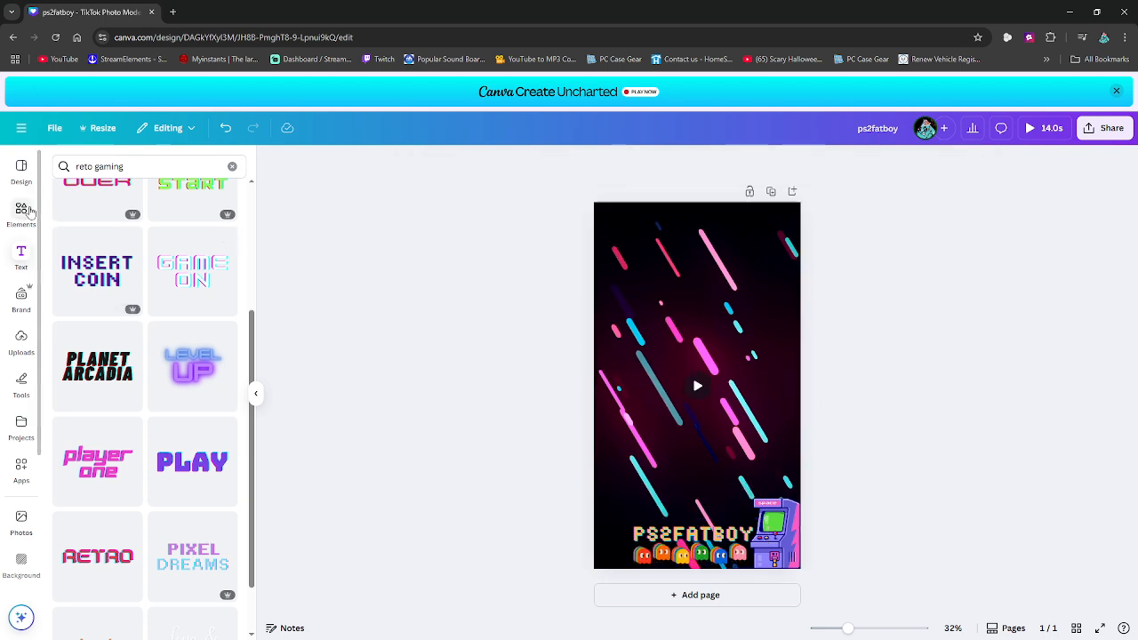
# - Upload the retro-arcade-game-room-glowing-neon-lights-city-skyline image from the Downloads folder
pyautogui.click(15, 343)
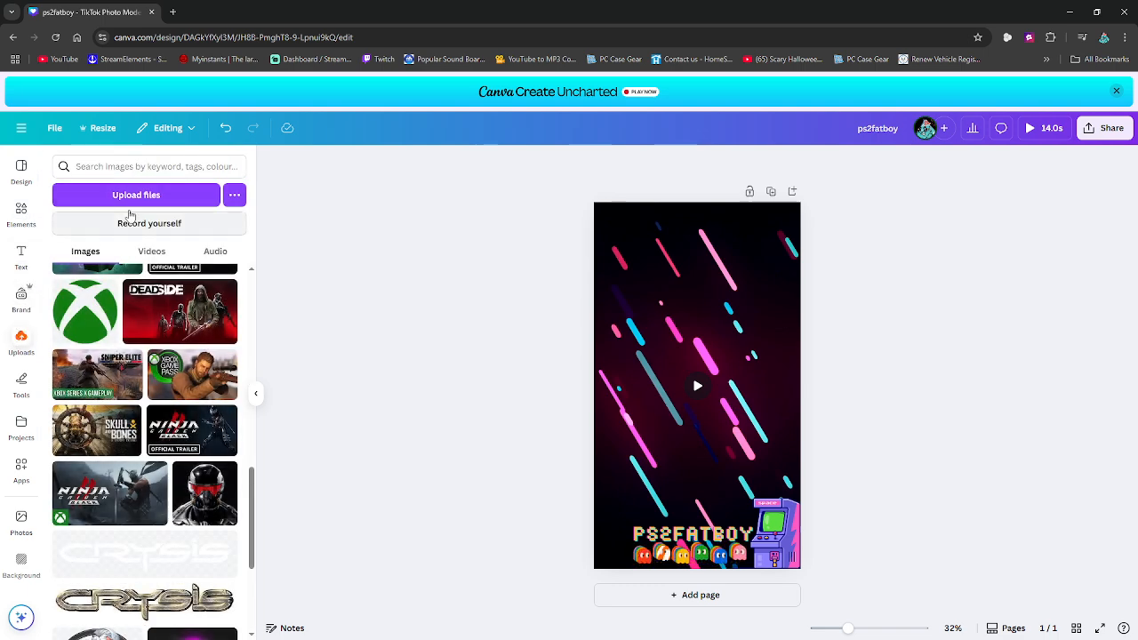
pyautogui.click(136, 196)
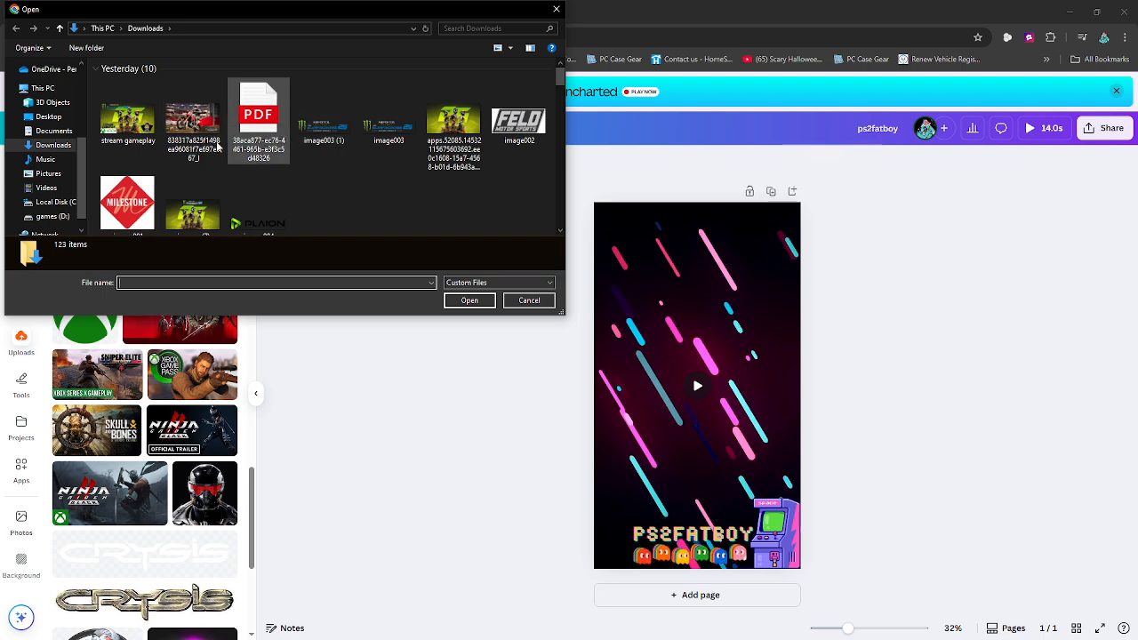
pyautogui.scroll(-3, 306, 140)
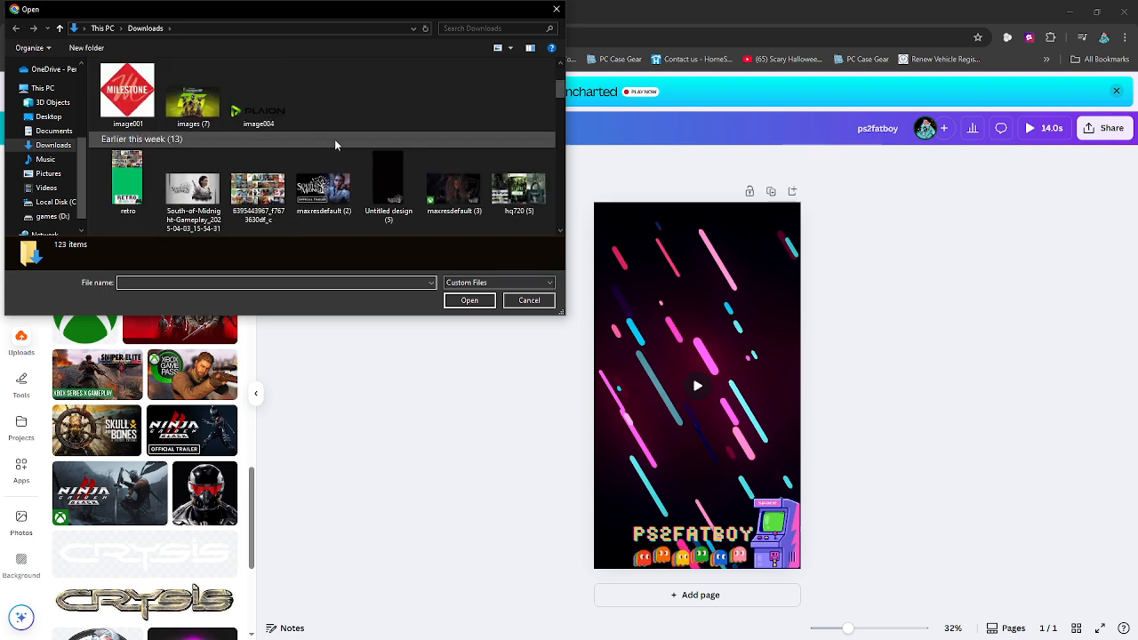
pyautogui.scroll(-3, 360, 129)
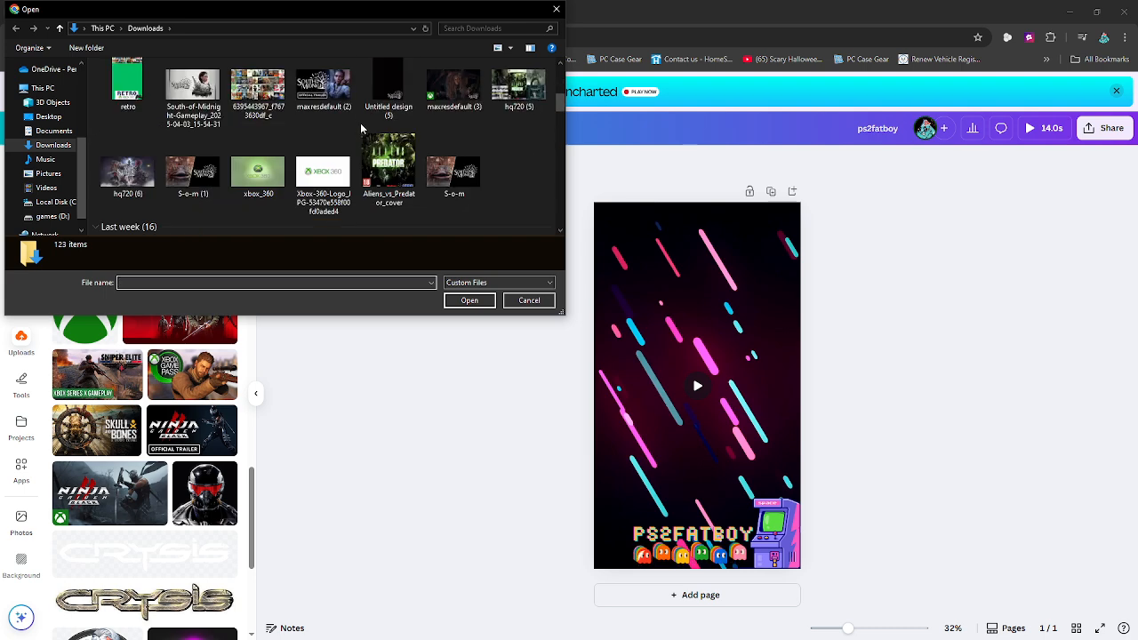
pyautogui.scroll(-2, 360, 129)
pyautogui.scroll(-2, 344, 132)
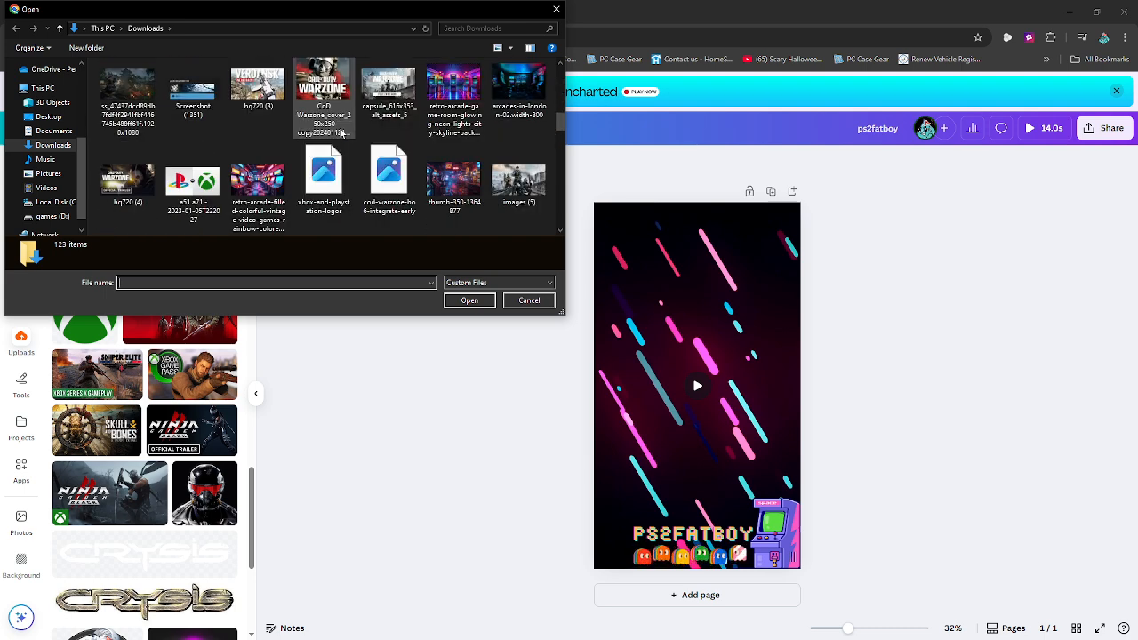
pyautogui.scroll(1, 341, 132)
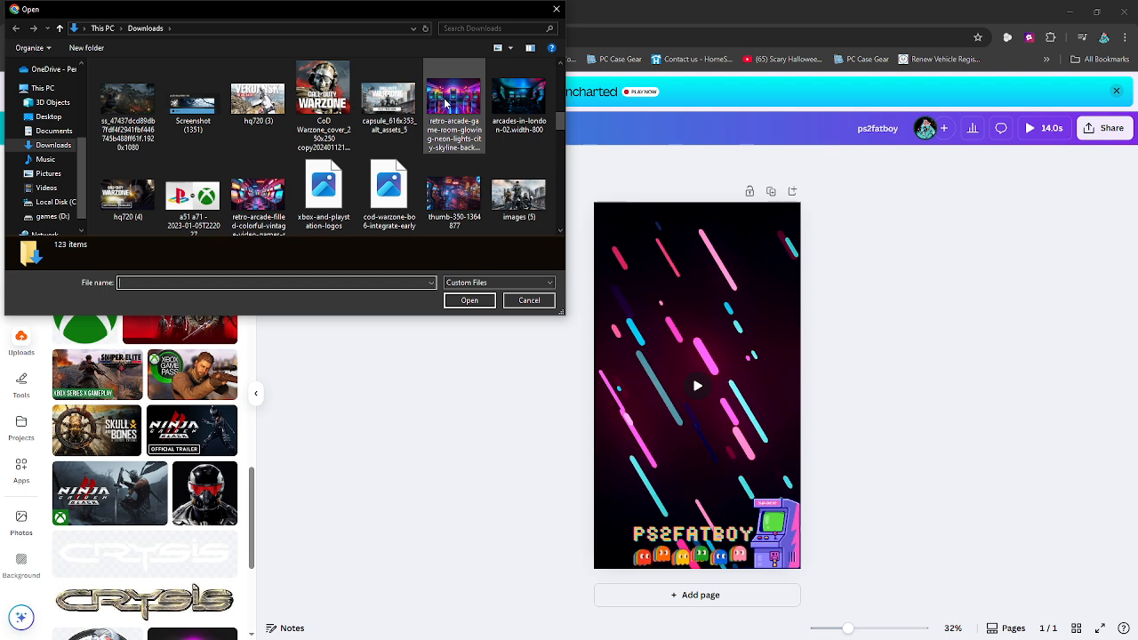
pyautogui.click(449, 105)
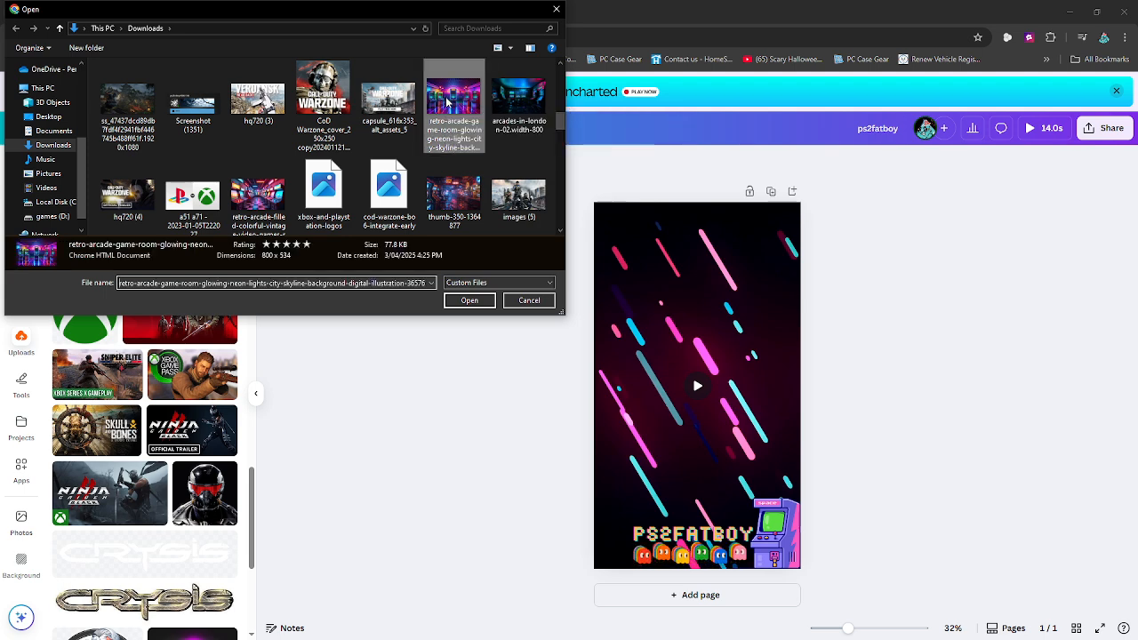
pyautogui.click(469, 300)
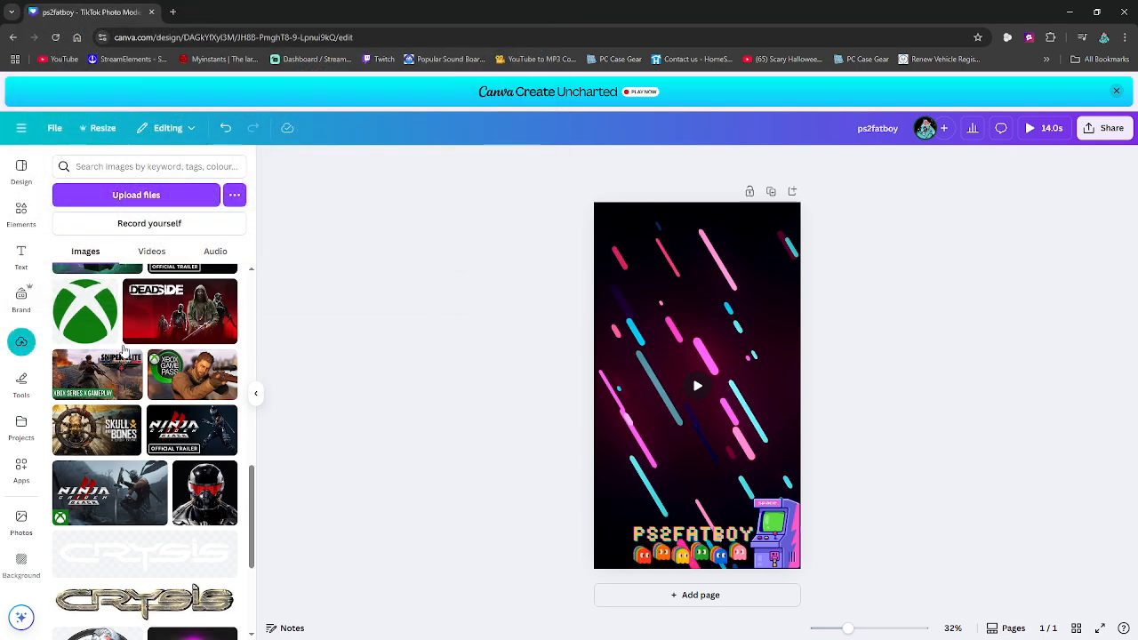
# - Add the uploaded neon arcade room image to the page and place it near the page's top edge
pyautogui.scroll(10, 147, 416)
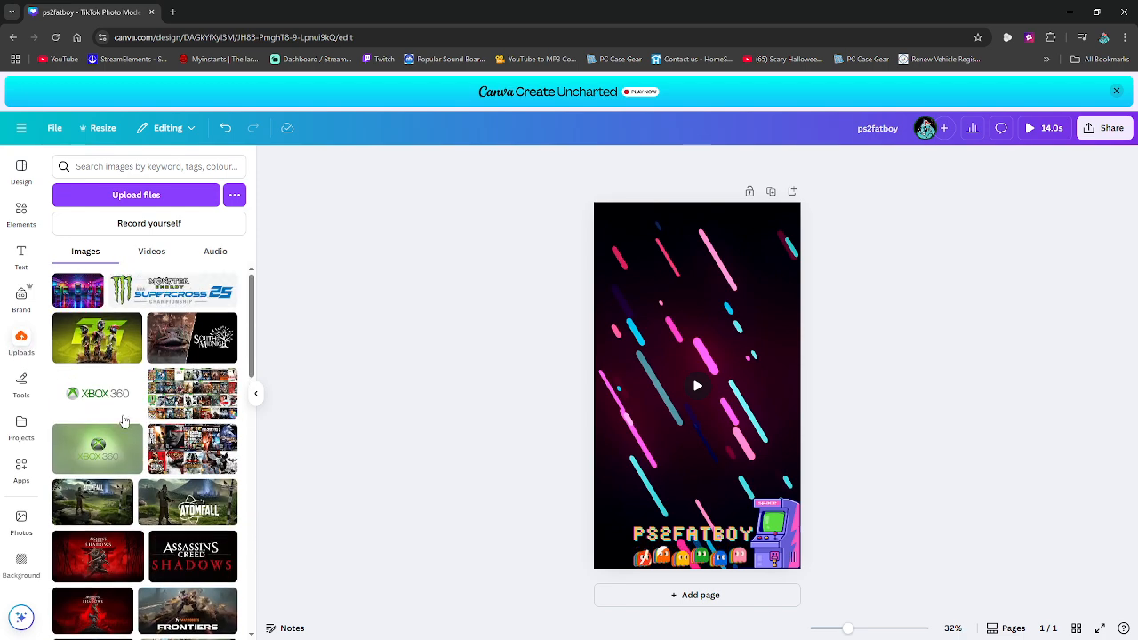
pyautogui.click(69, 290)
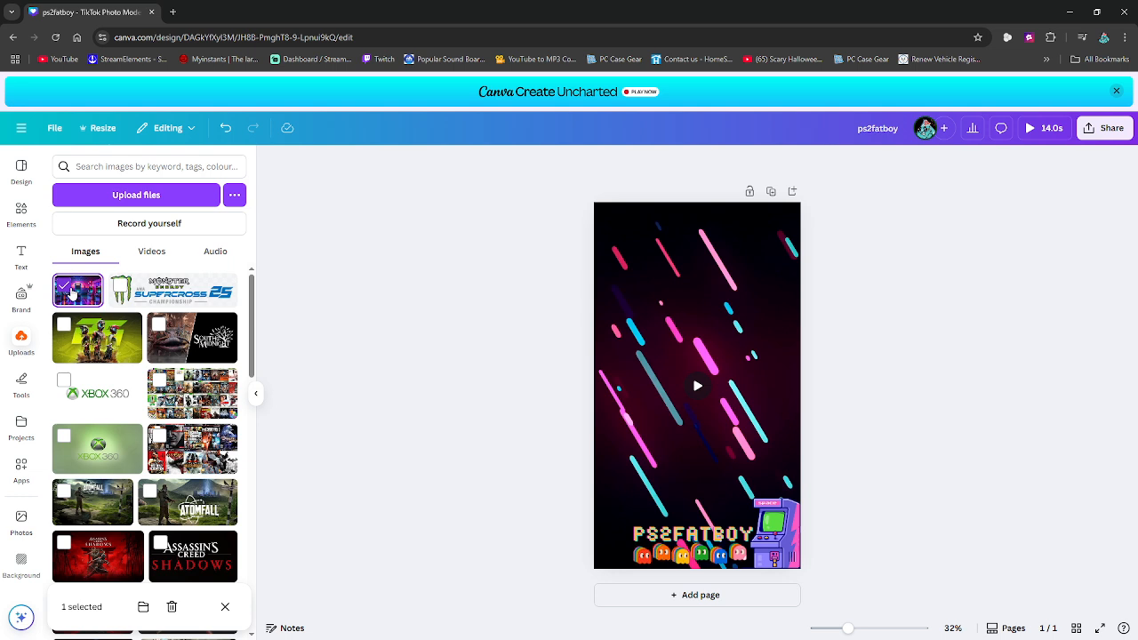
pyautogui.moveTo(73, 293); pyautogui.dragTo(650, 338)
pyautogui.moveTo(700, 370); pyautogui.dragTo(697, 270)
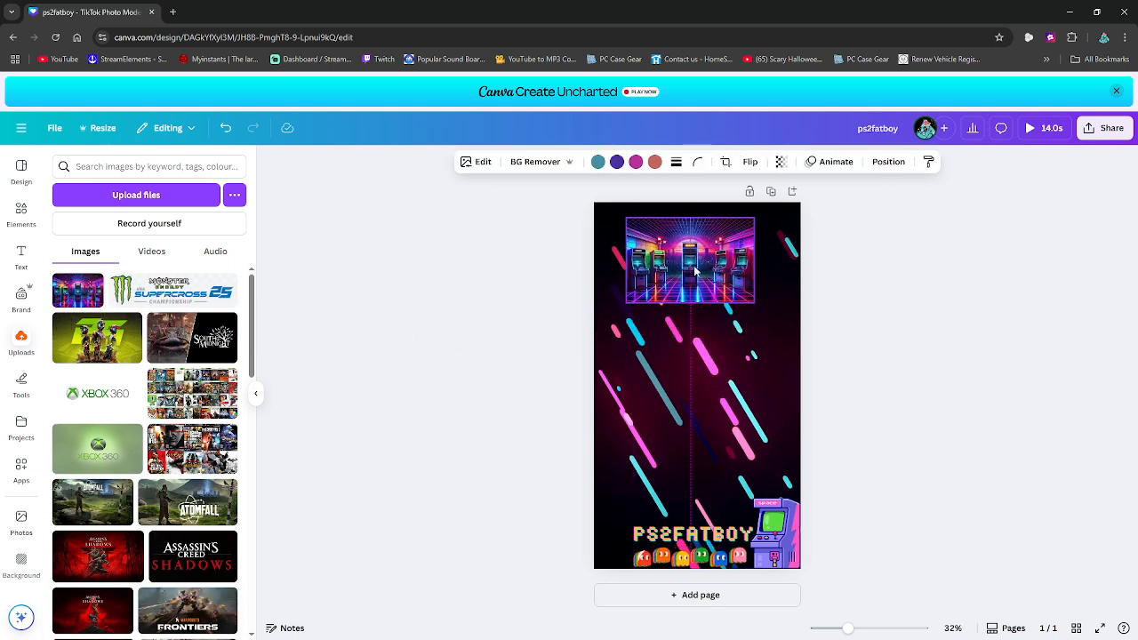
# - Enlarge the arcade room image to span the page's width and align it with the page's top edge
pyautogui.moveTo(754, 302); pyautogui.dragTo(780, 319)
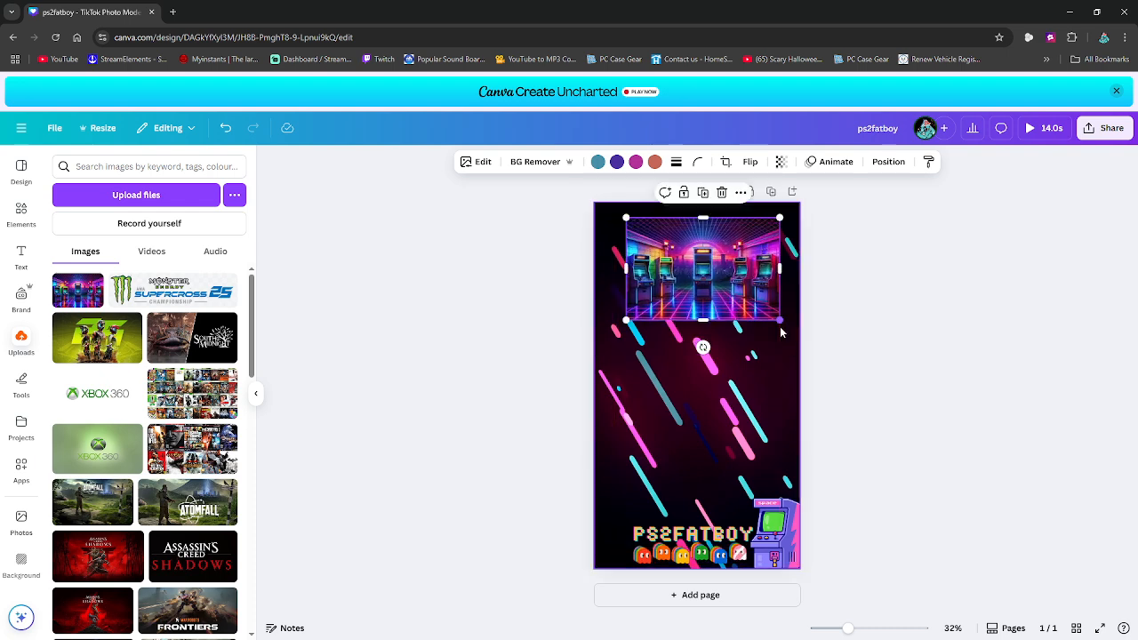
pyautogui.moveTo(626, 320); pyautogui.dragTo(598, 338)
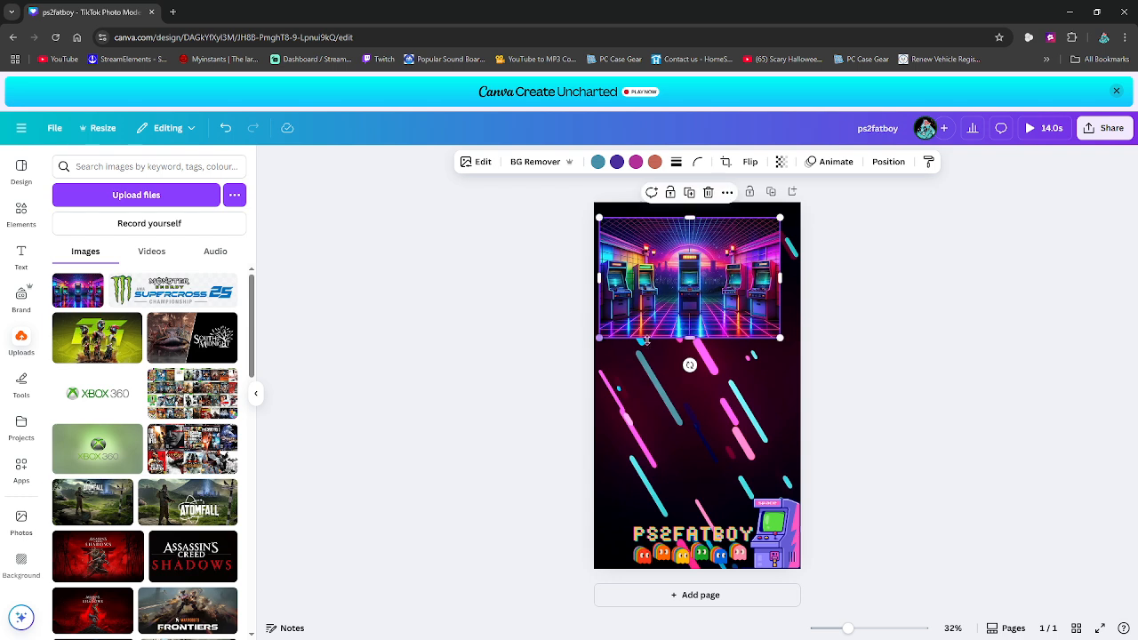
pyautogui.moveTo(779, 338); pyautogui.dragTo(794, 347)
pyautogui.moveTo(700, 310); pyautogui.dragTo(696, 296)
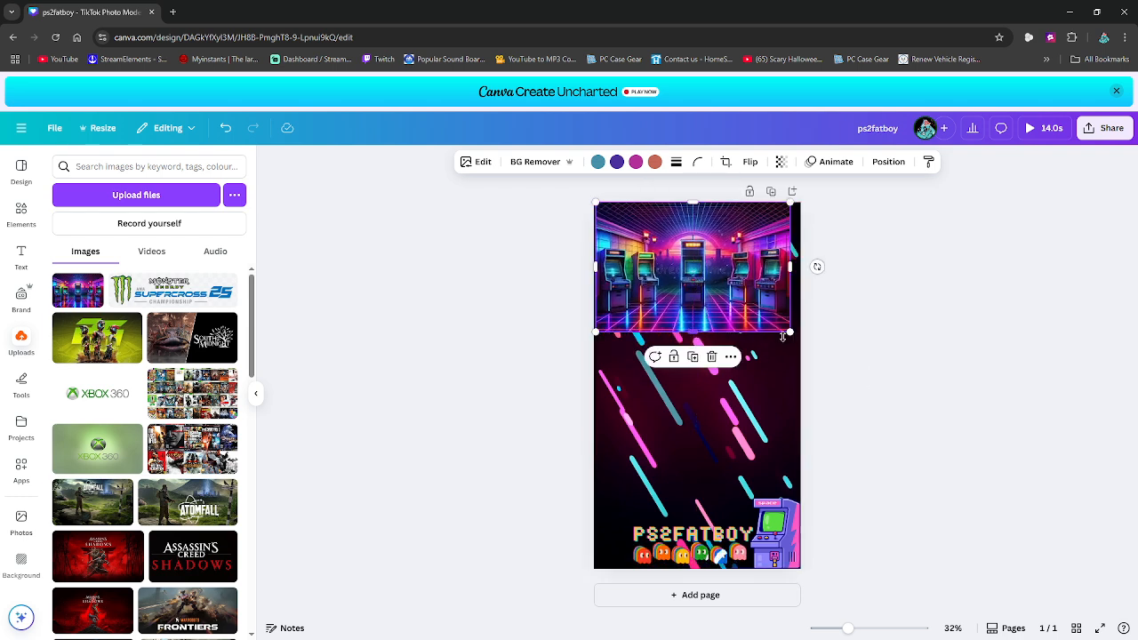
pyautogui.moveTo(789, 333)
pyautogui.mouseDown()
pyautogui.moveTo(803, 346)
pyautogui.moveTo(788, 343)
pyautogui.mouseUp()
# - Remove the arcade room image's background and move the remaining arcade machines down to the page's bottom edge beside the purple cabinet
pyautogui.click(538, 162)
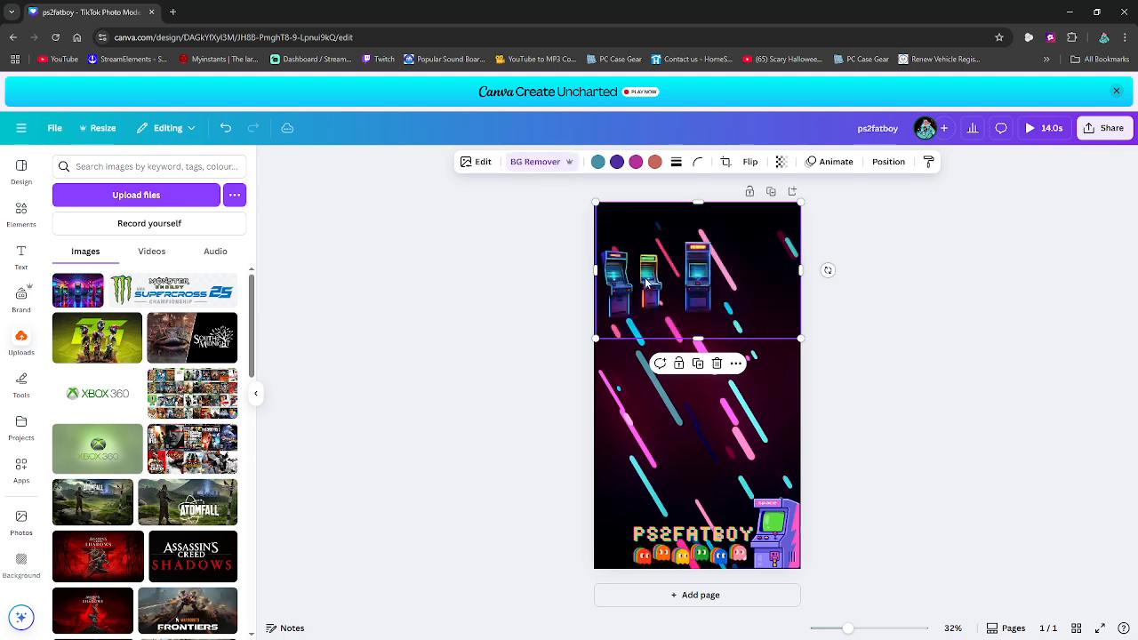
pyautogui.moveTo(642, 291); pyautogui.dragTo(655, 515)
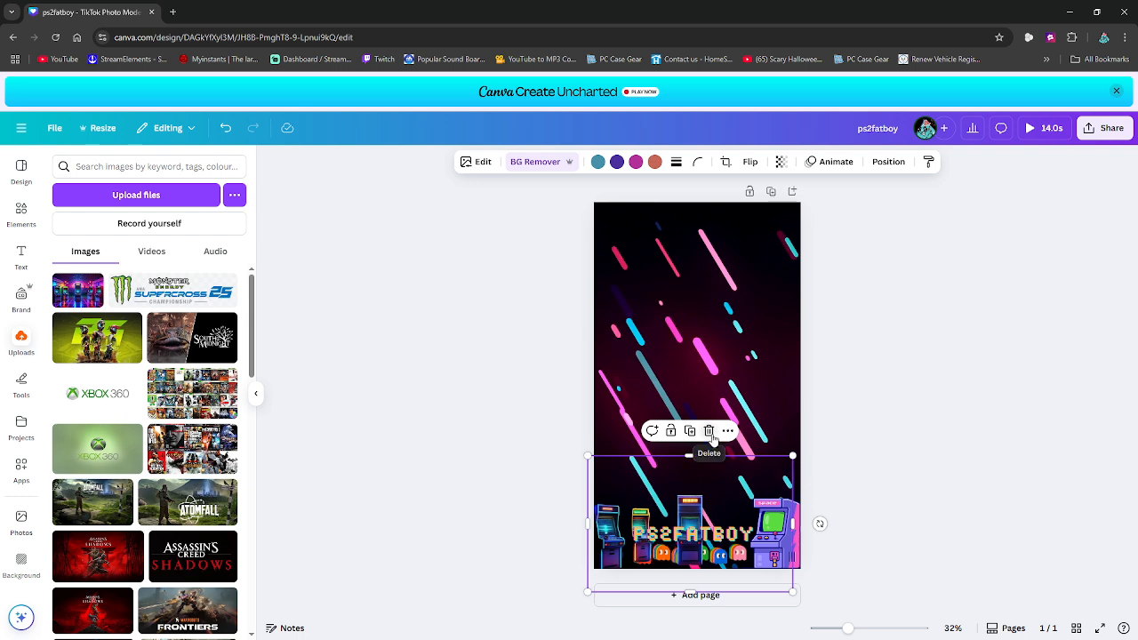
# - Delete the background-removed arcade machines image and preview the page's animation
pyautogui.click(975, 433)
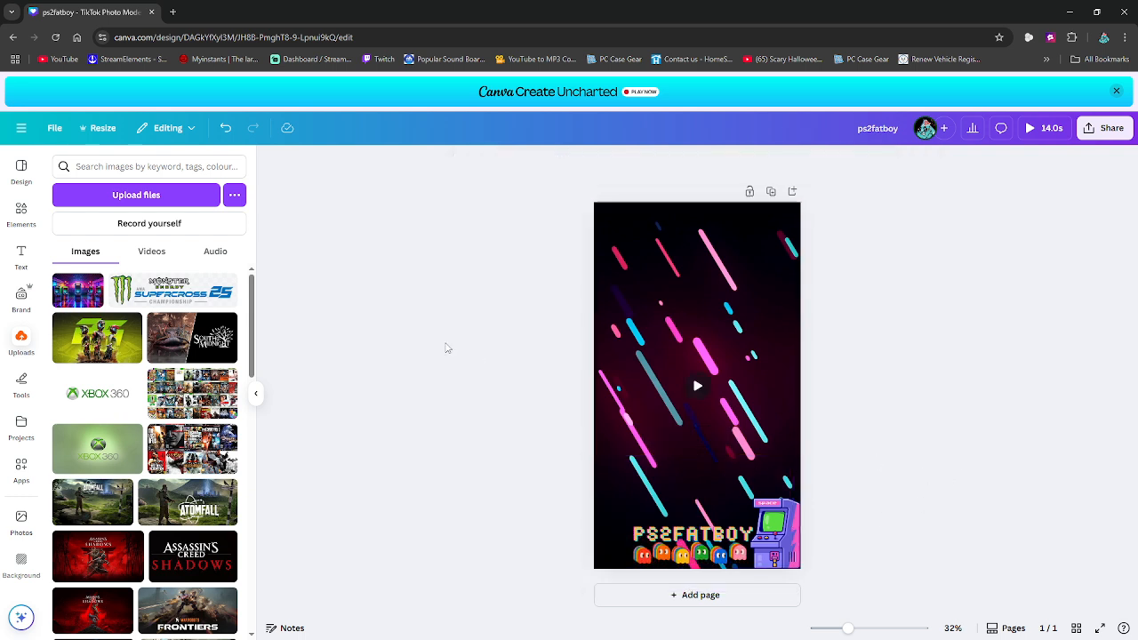
pyautogui.click(698, 385)
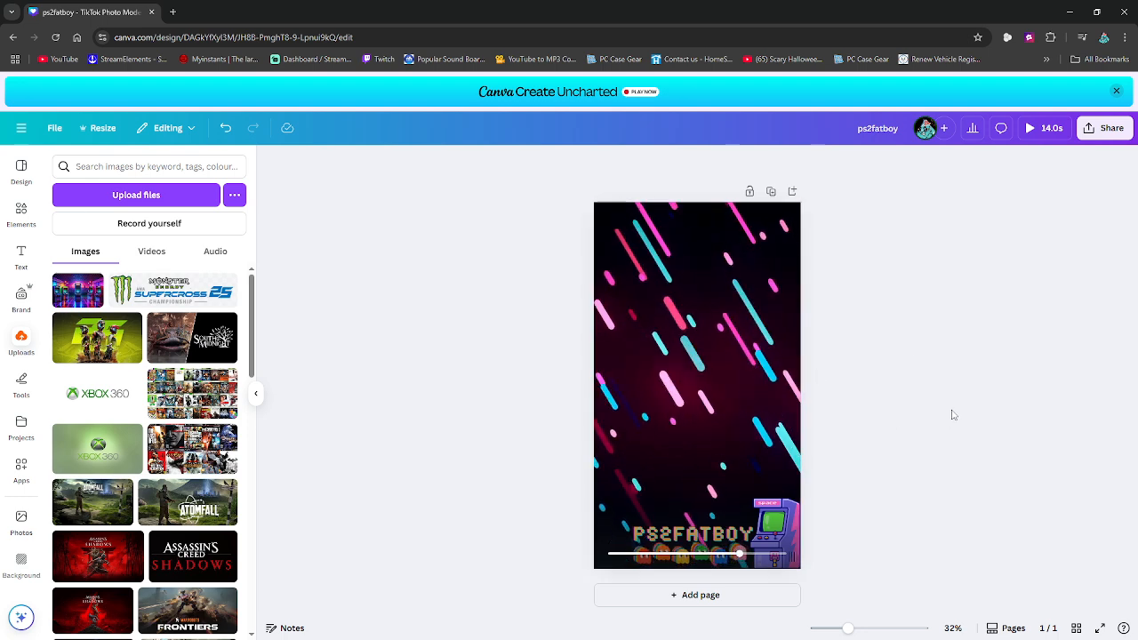
# - Download the design as an MP4 Video at 1080p (HD) quality
pyautogui.click(1104, 131)
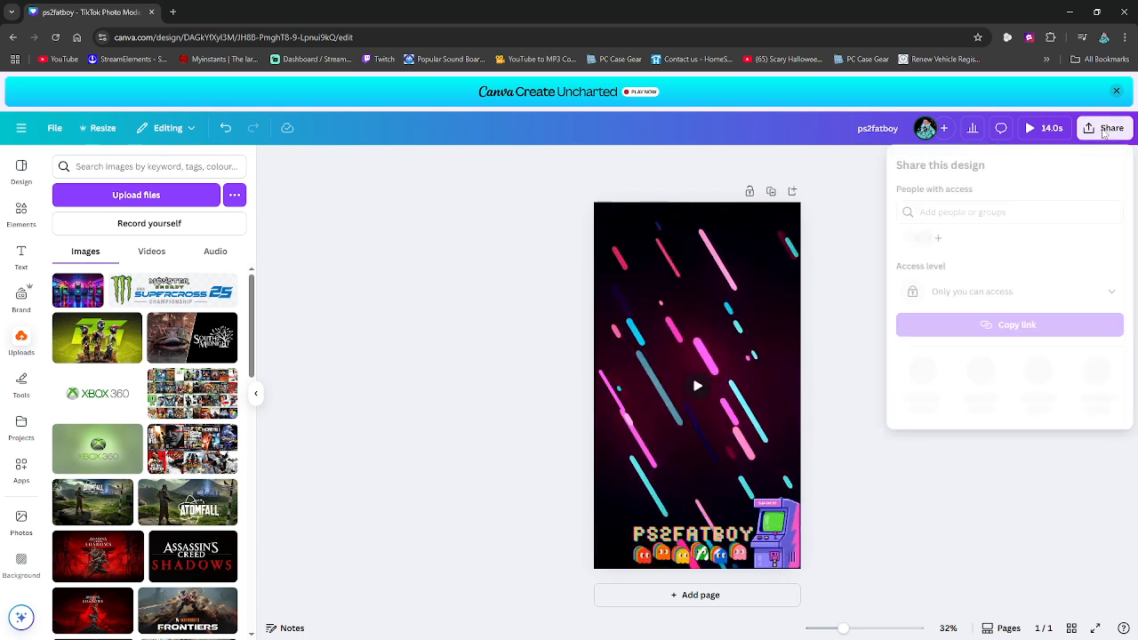
pyautogui.click(922, 374)
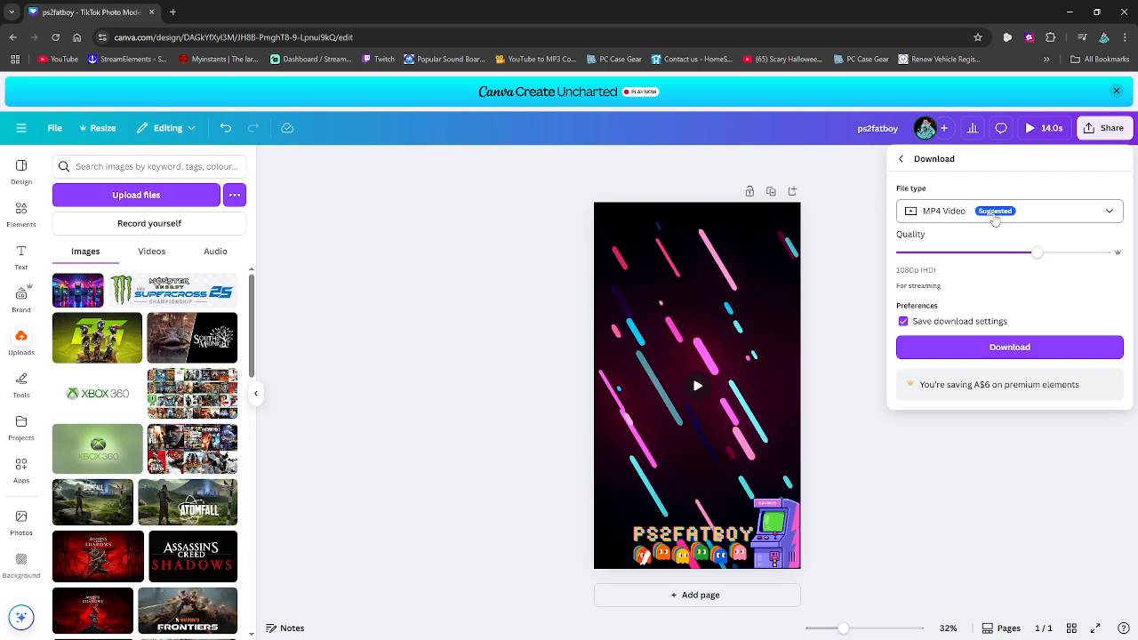
pyautogui.click(978, 347)
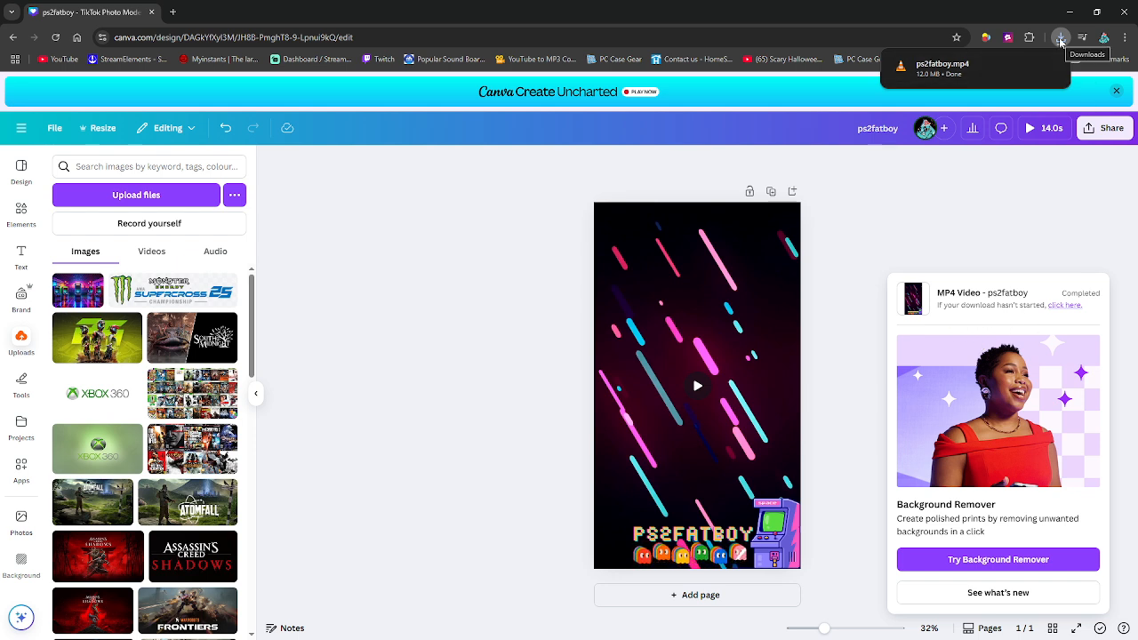
# - Switch to TikTok LIVE Studio, maximise it and start adding a Video source to the camera scene
pyautogui.click(1067, 11)
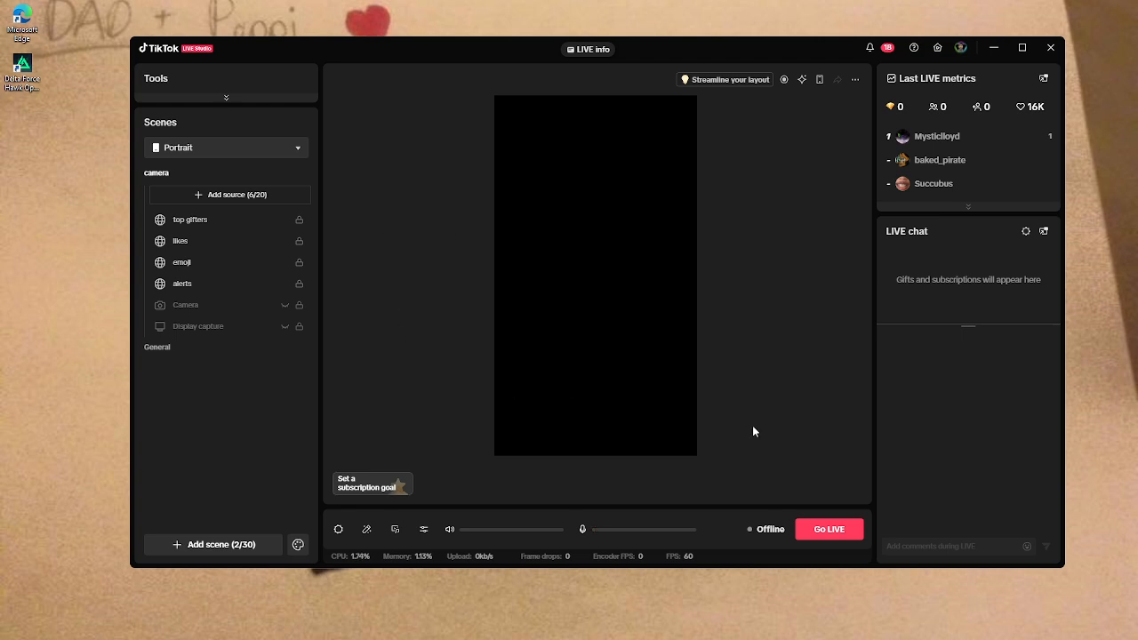
pyautogui.click(1020, 50)
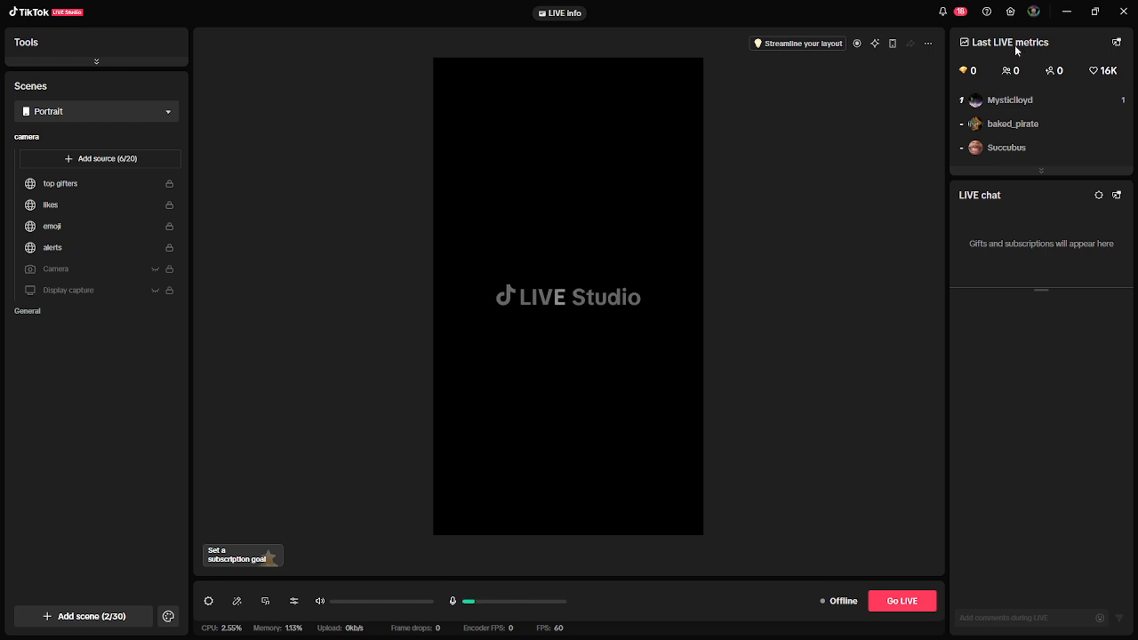
pyautogui.click(97, 159)
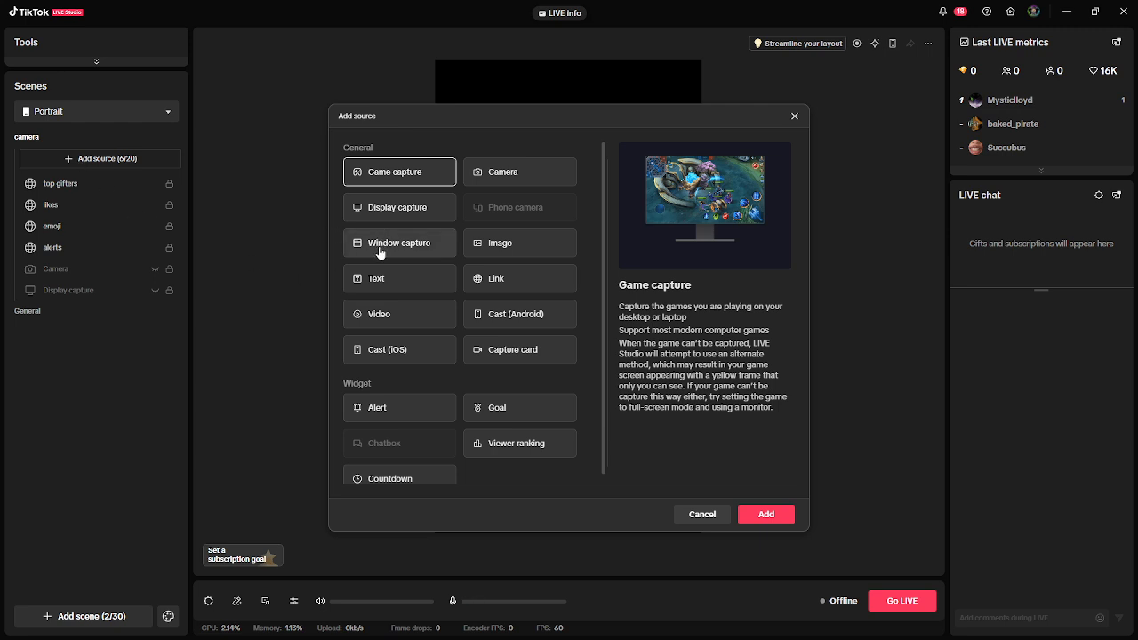
pyautogui.click(391, 320)
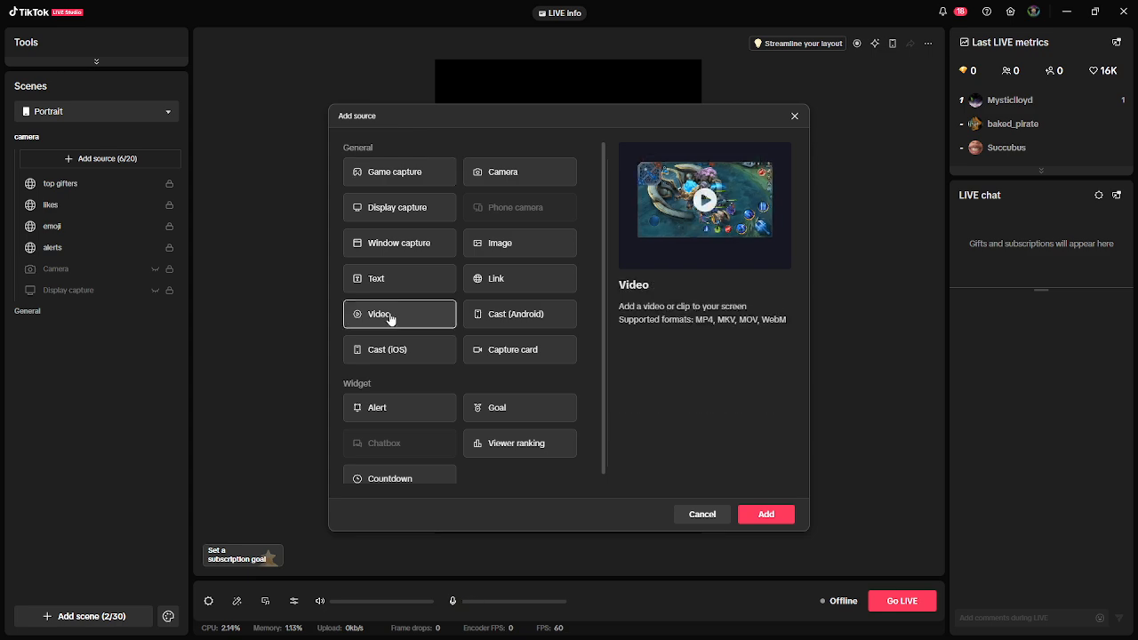
pyautogui.click(763, 514)
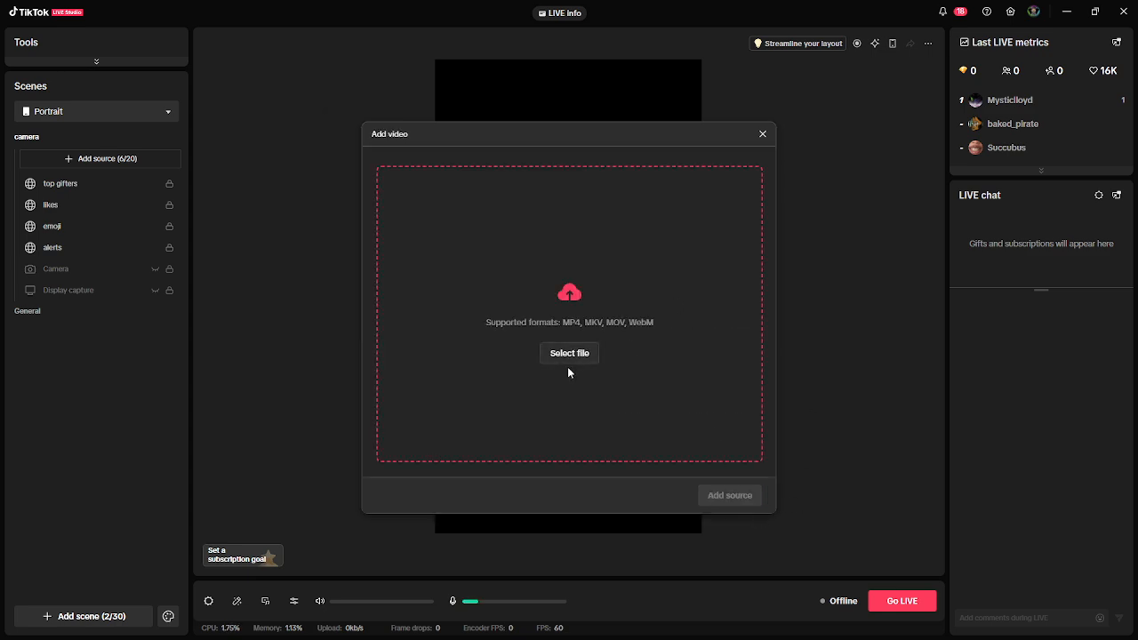
# - Load the ps2fatboy video from the Downloads folder, turn its volume all the way down and add it as a source
pyautogui.click(570, 355)
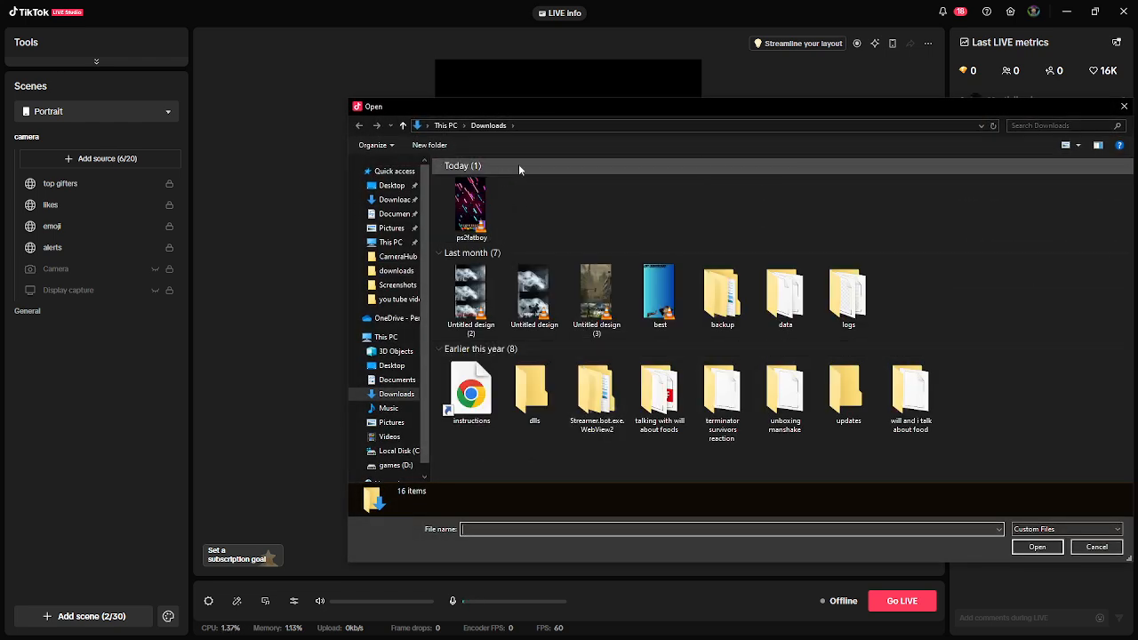
pyautogui.click(480, 205)
pyautogui.click(1034, 547)
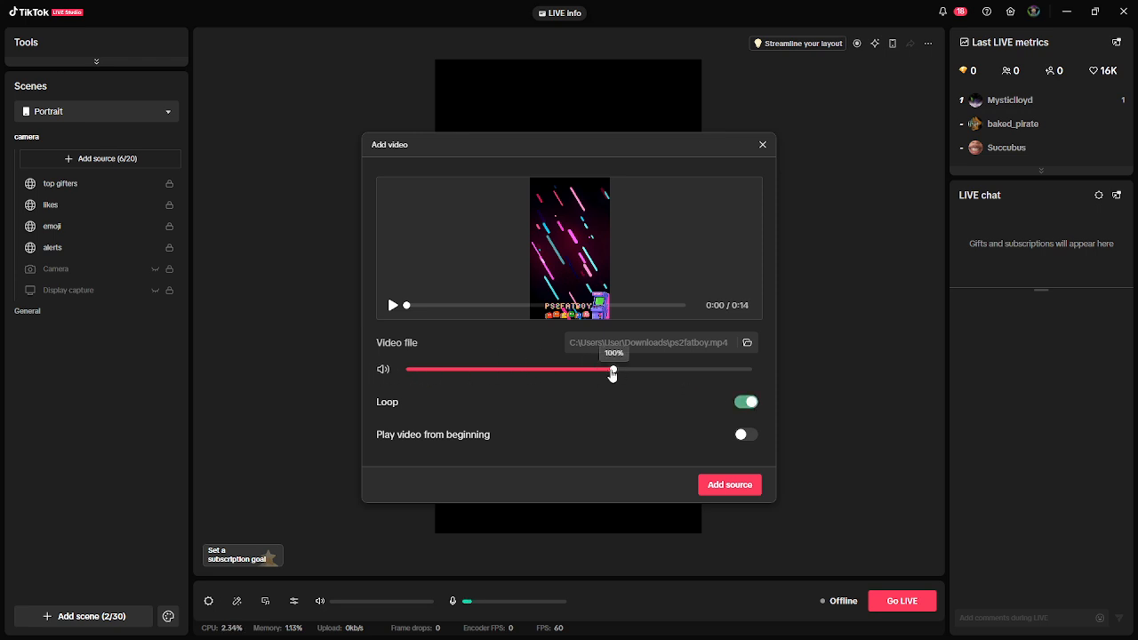
pyautogui.moveTo(612, 374); pyautogui.dragTo(408, 382)
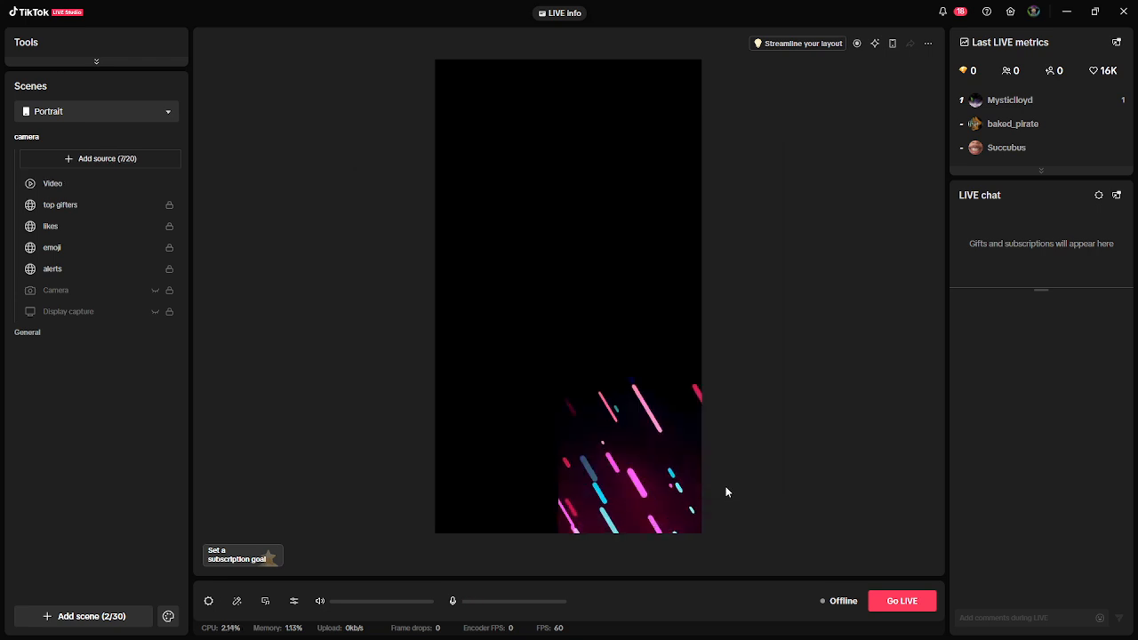
# - Centre the new video source on the portrait canvas and make it full screen with Fit to screen
pyautogui.click(616, 468)
pyautogui.moveTo(616, 469); pyautogui.dragTo(551, 341)
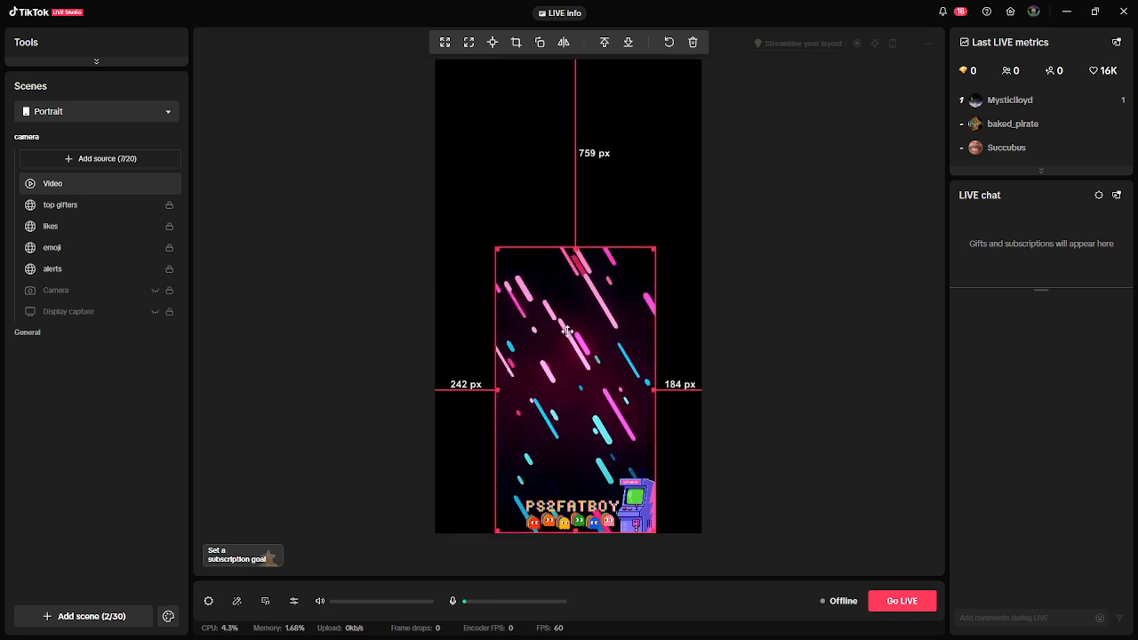
pyautogui.rightClick(546, 357)
pyautogui.moveTo(599, 389)
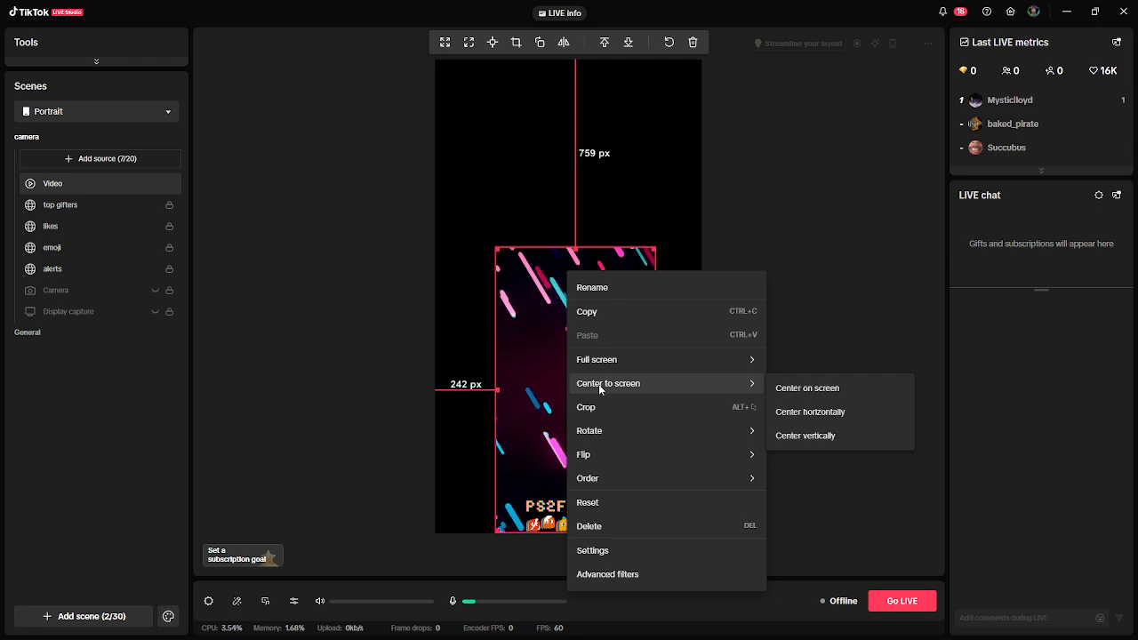
pyautogui.click(789, 393)
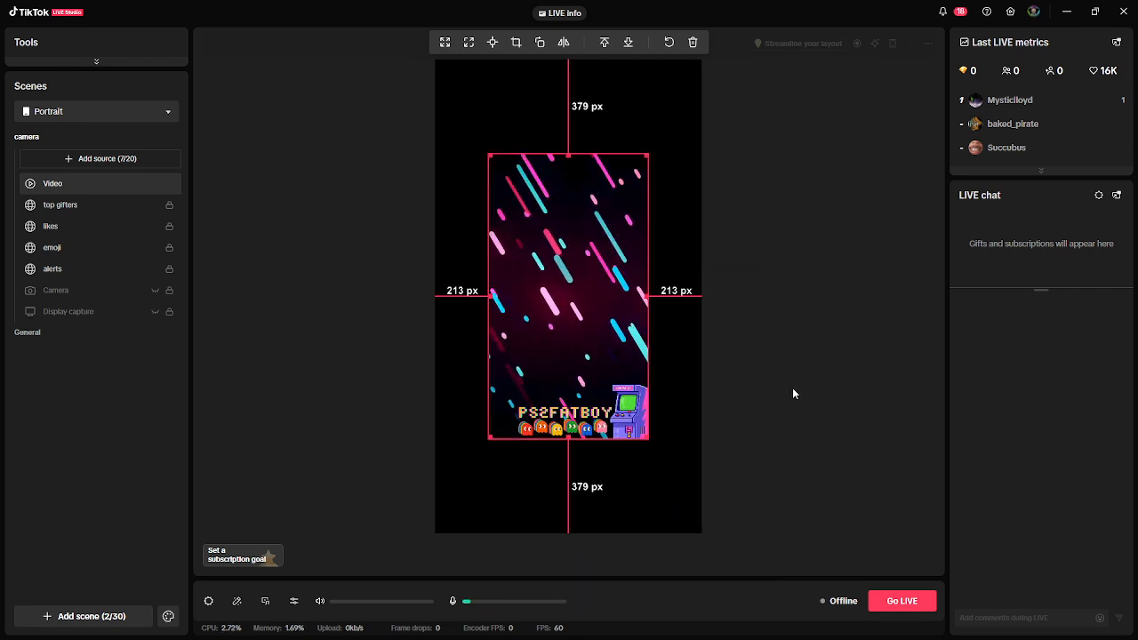
pyautogui.rightClick(572, 286)
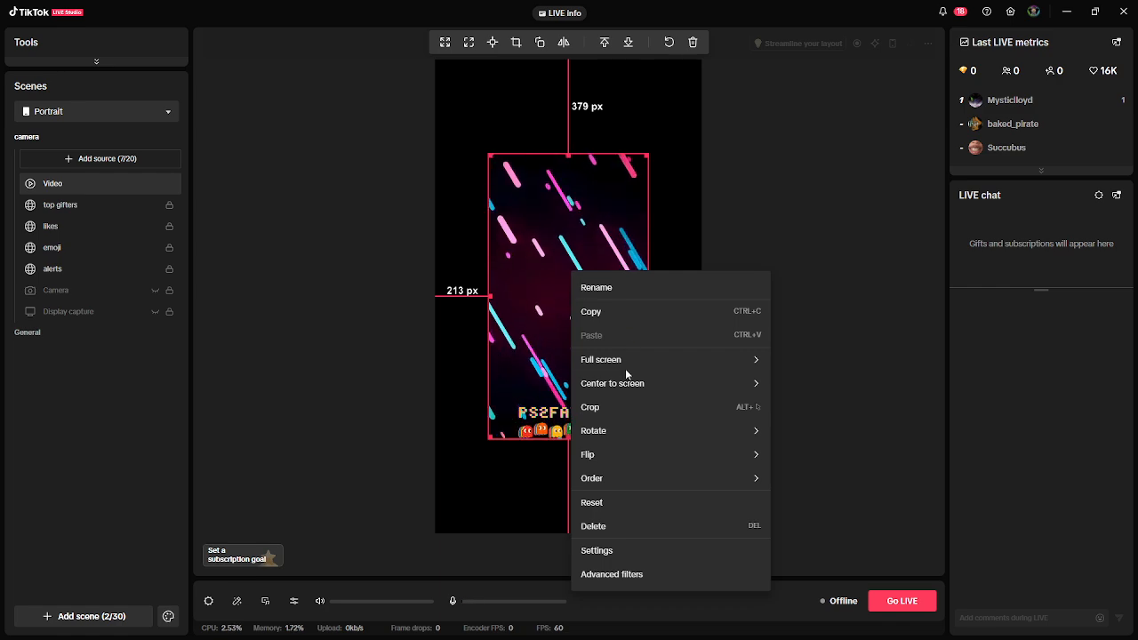
pyautogui.moveTo(624, 359)
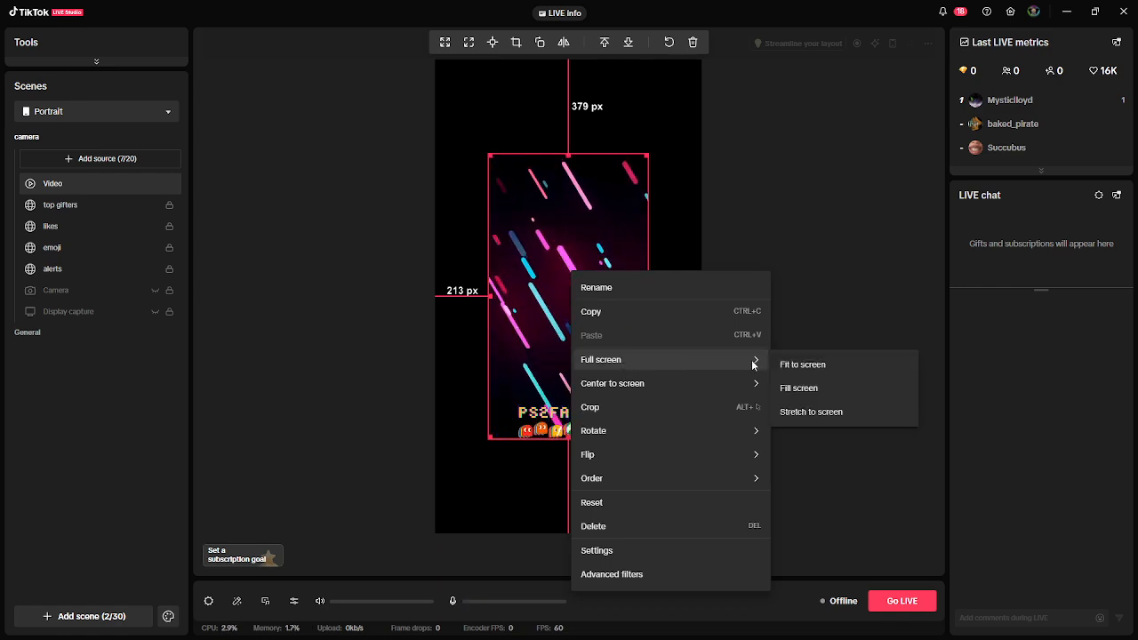
pyautogui.moveTo(641, 384)
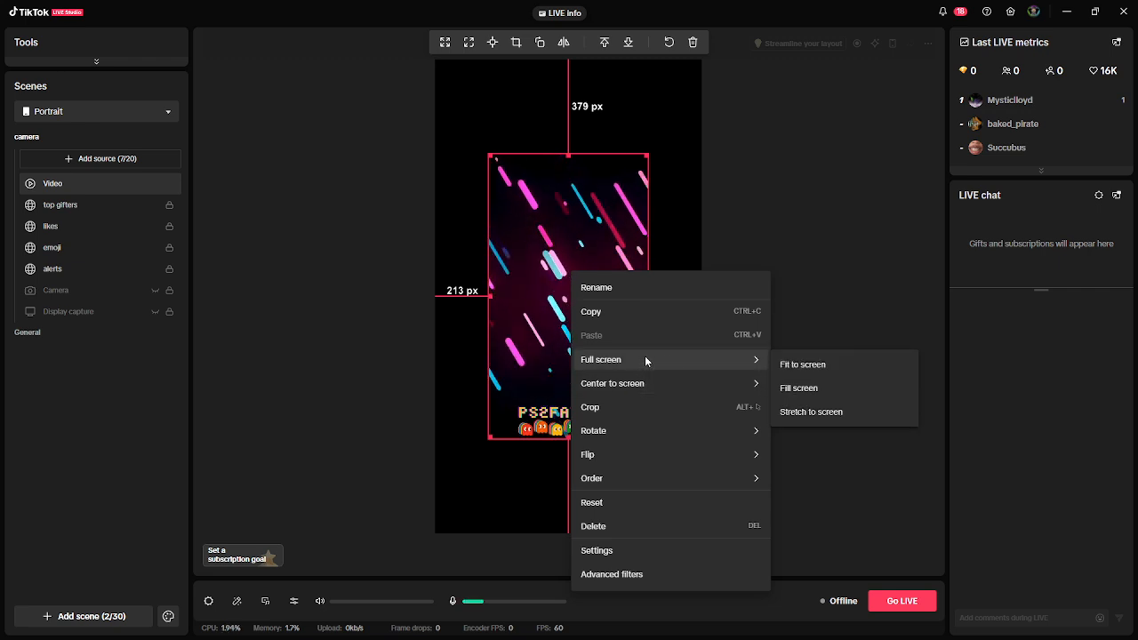
pyautogui.click(795, 366)
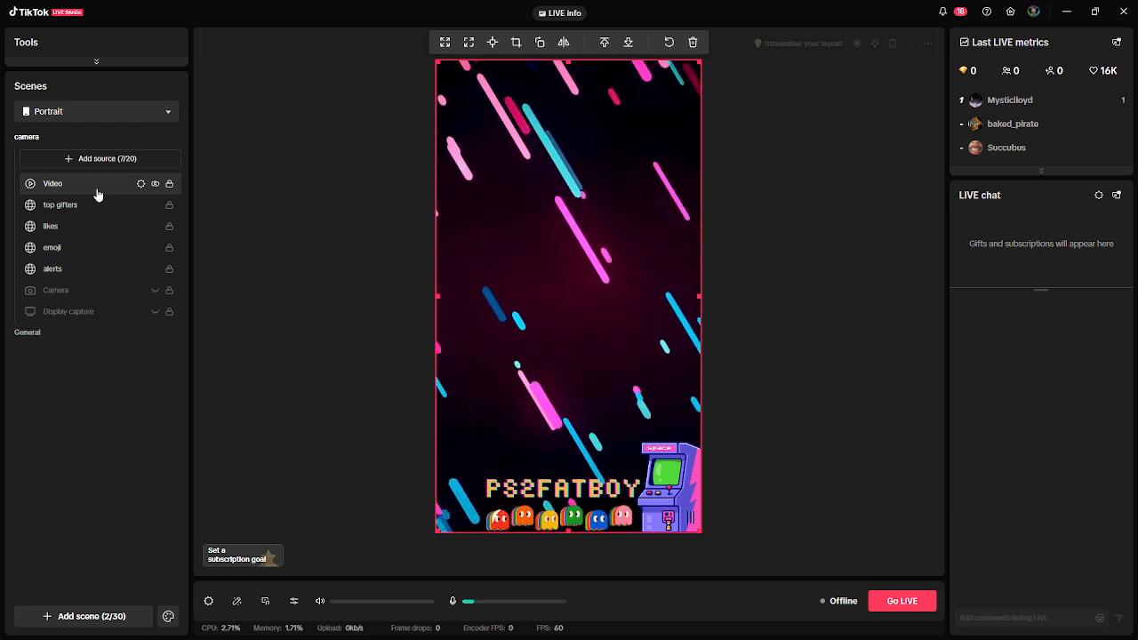
# - Move the Video source below Display capture in the source order and show the Display capture and Camera sources
pyautogui.moveTo(98, 189); pyautogui.dragTo(95, 331)
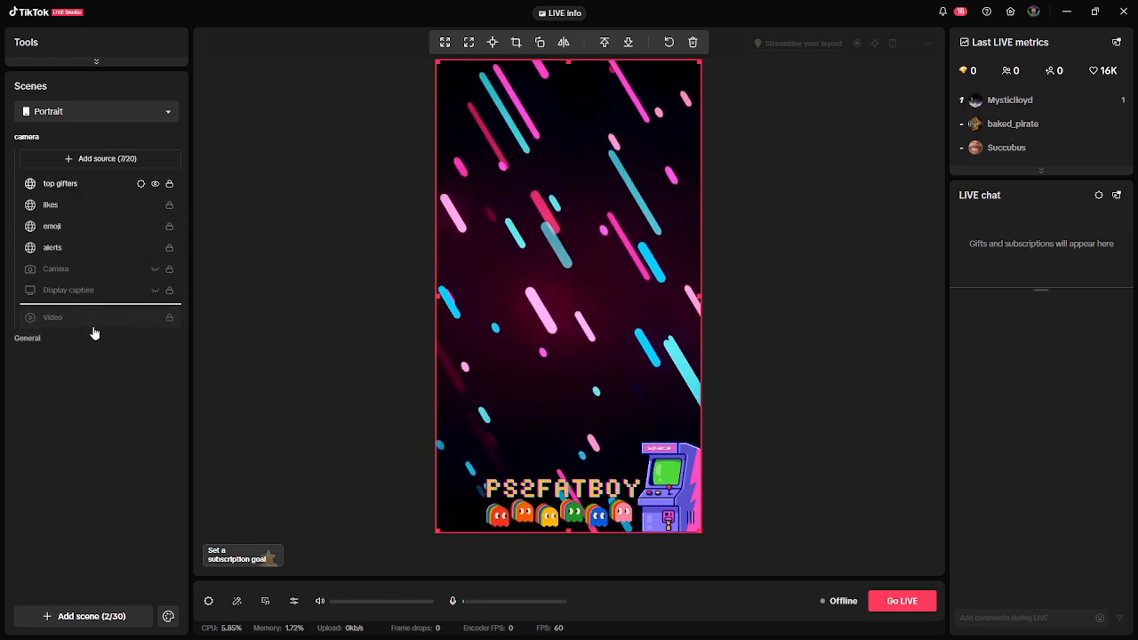
pyautogui.click(154, 296)
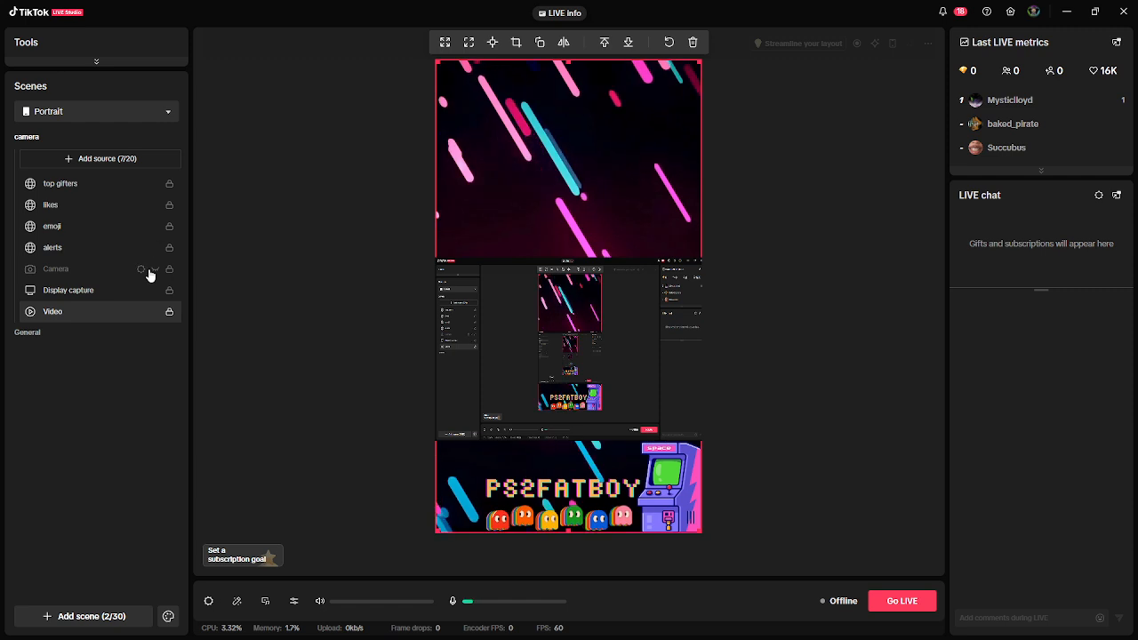
pyautogui.click(155, 274)
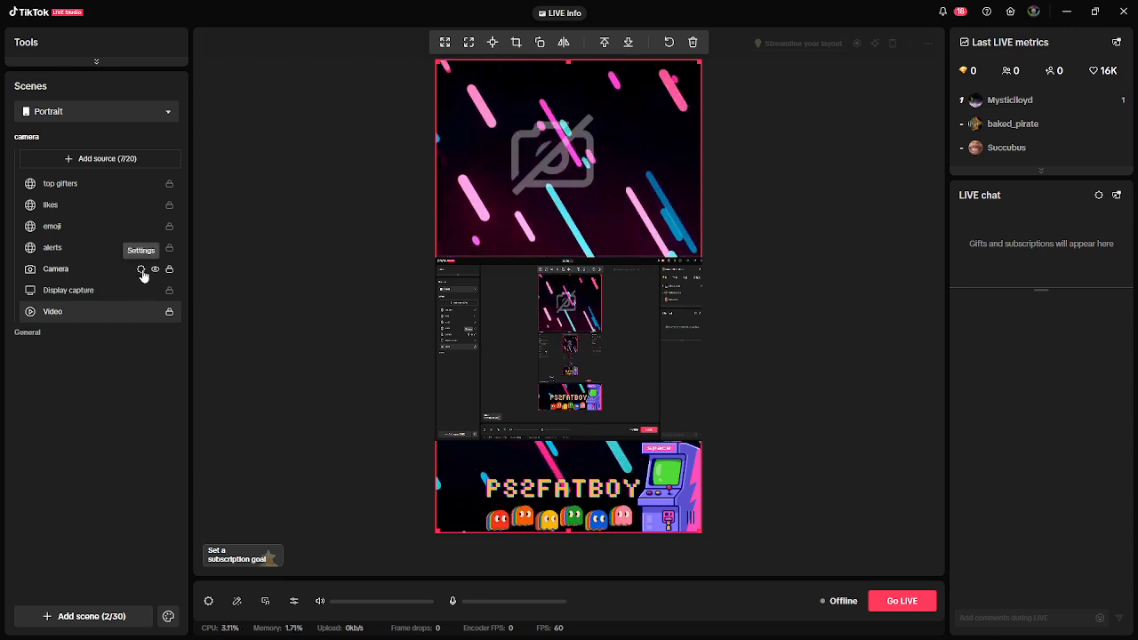
# - Examine the Camera source's general settings without changing them and close TikTok LIVE Studio
pyautogui.click(141, 271)
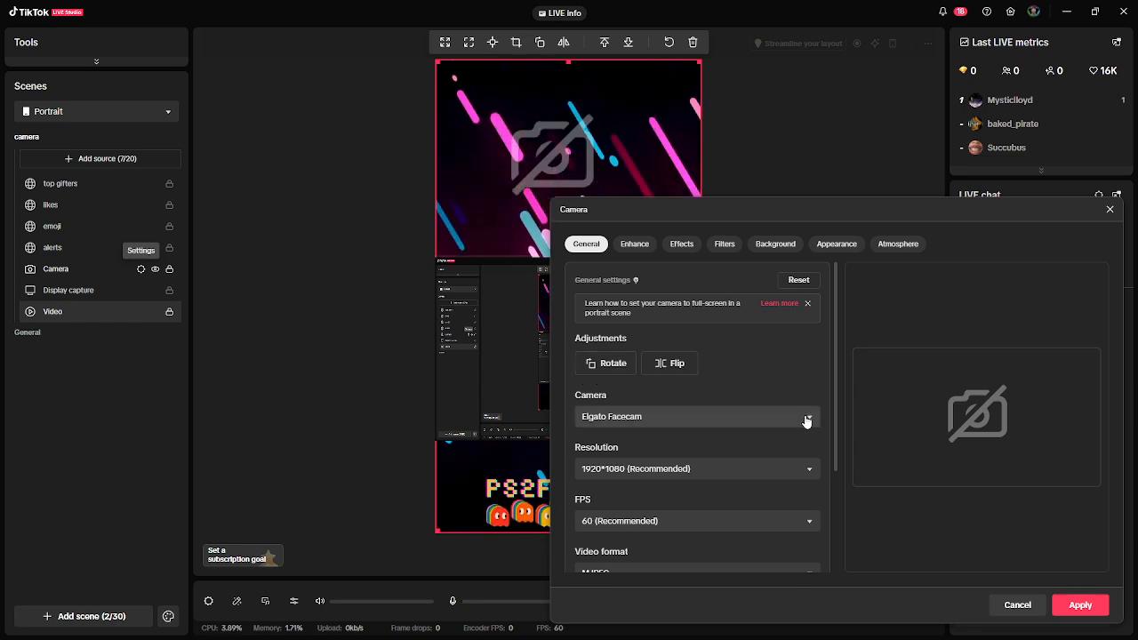
pyautogui.click(1110, 209)
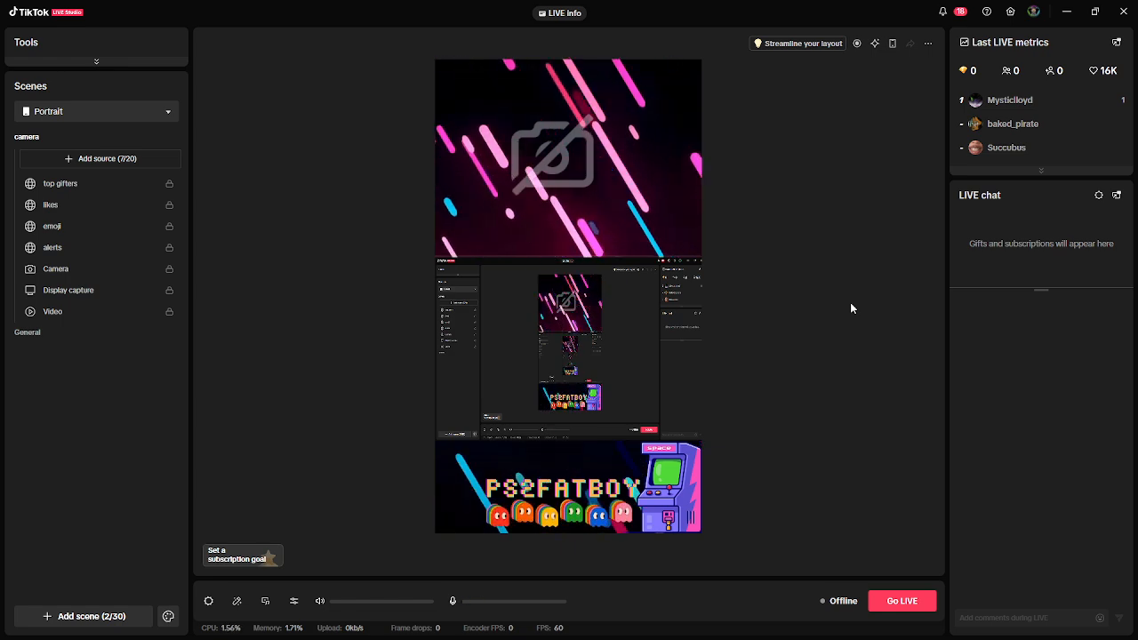
pyautogui.click(1124, 12)
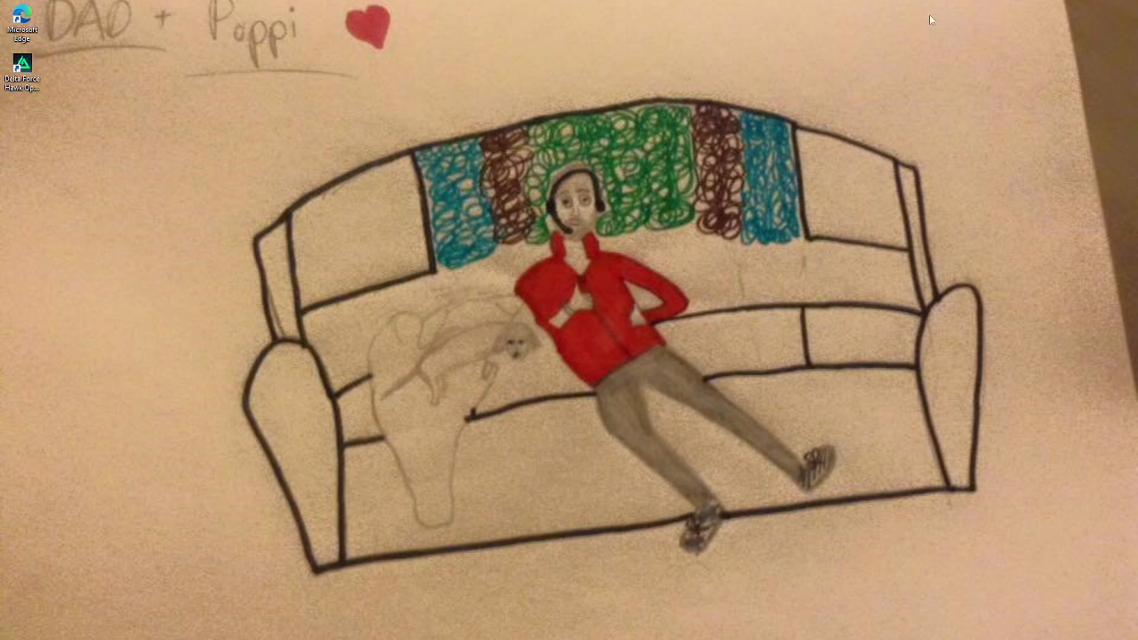